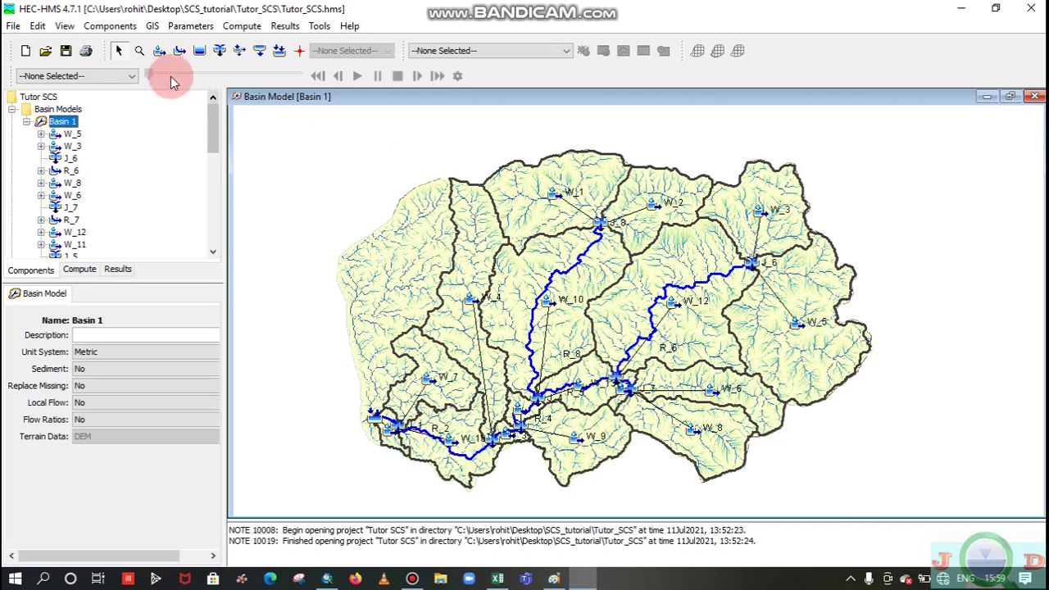
Step: Start a georeferenced export from the GIS menu with Subbasins as the element type
left_click(155, 30)
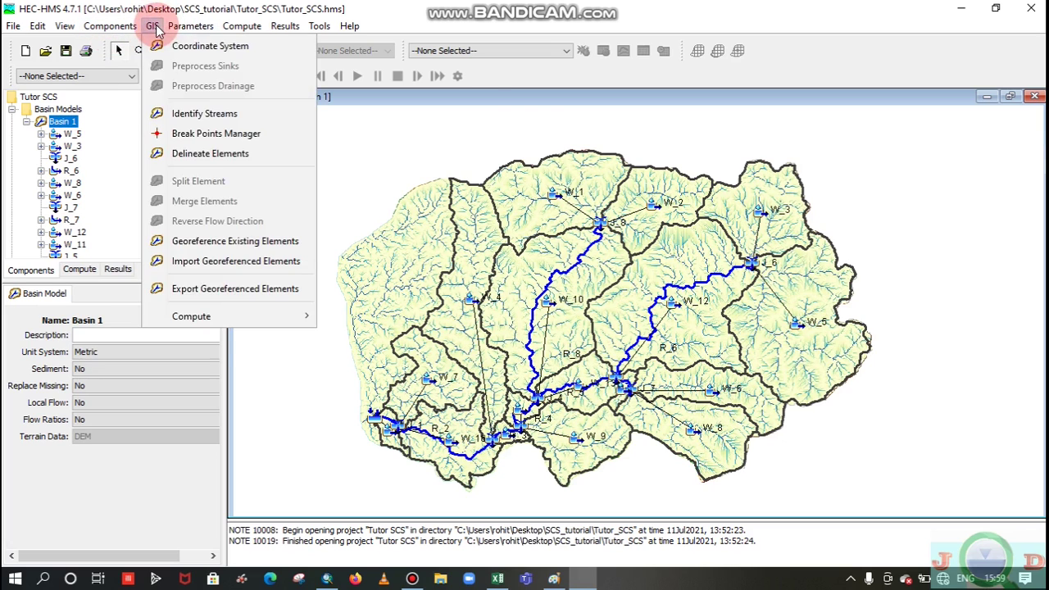
mouse_move(190, 26)
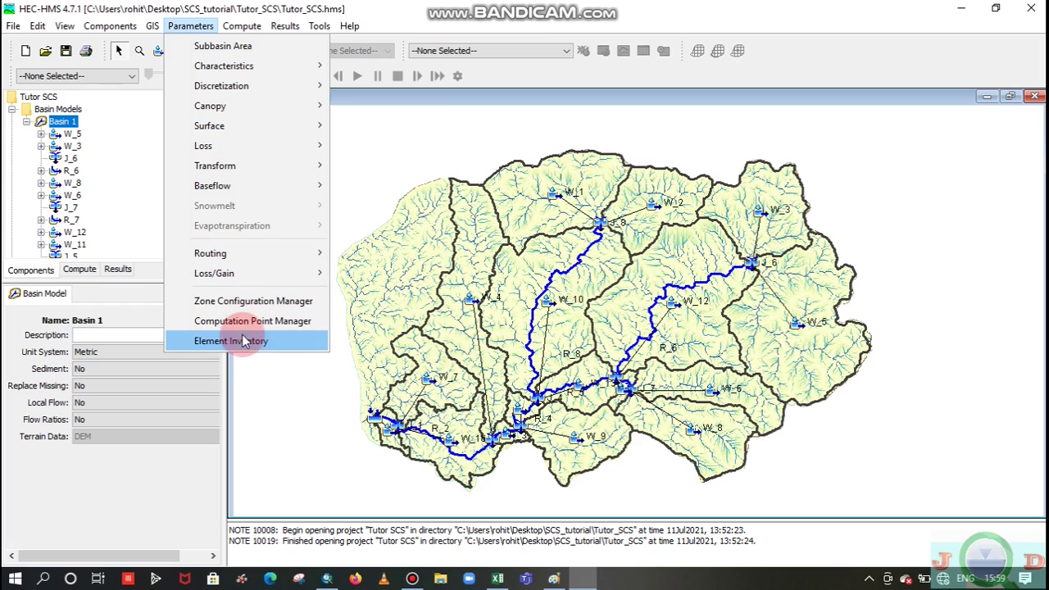
mouse_move(154, 29)
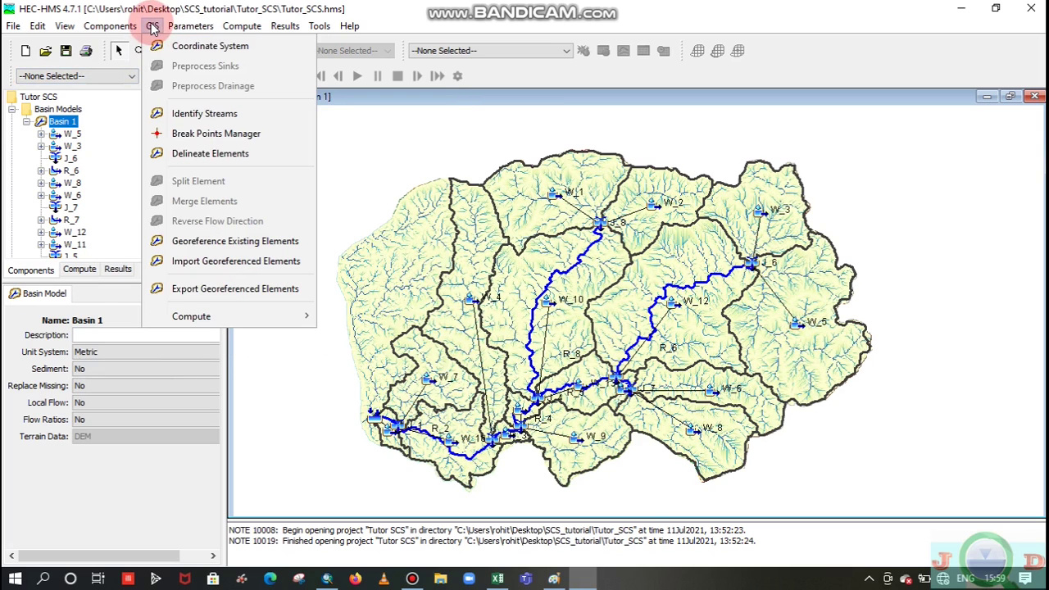
left_click(190, 291)
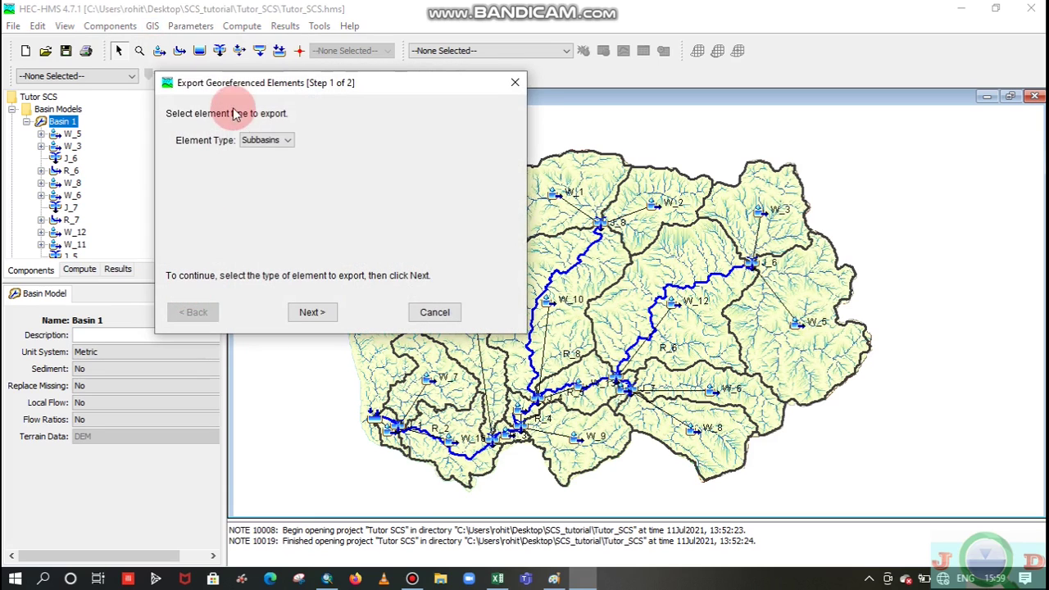
left_click(281, 140)
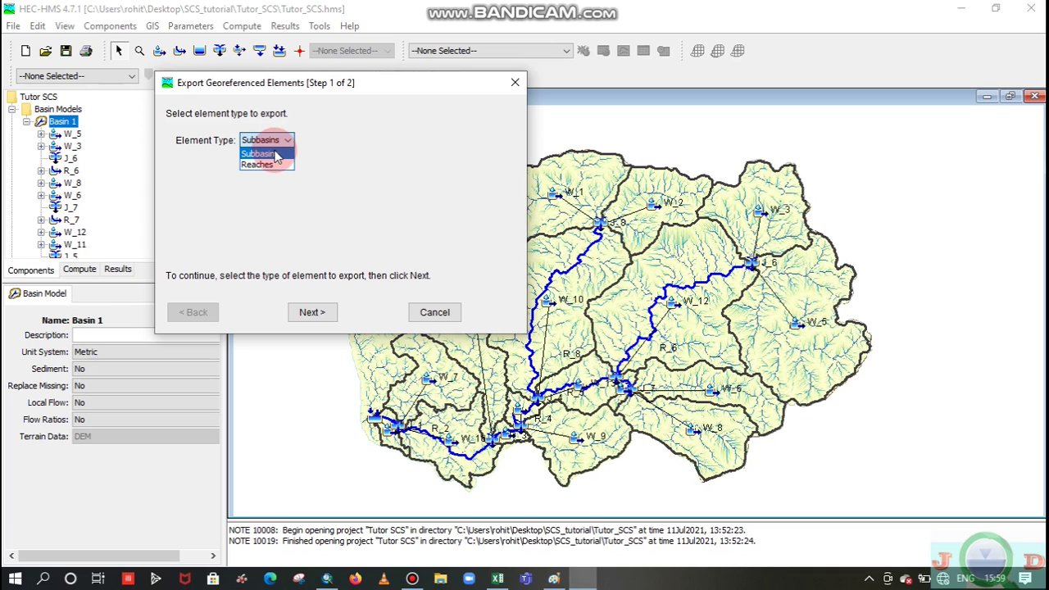
left_click(277, 155)
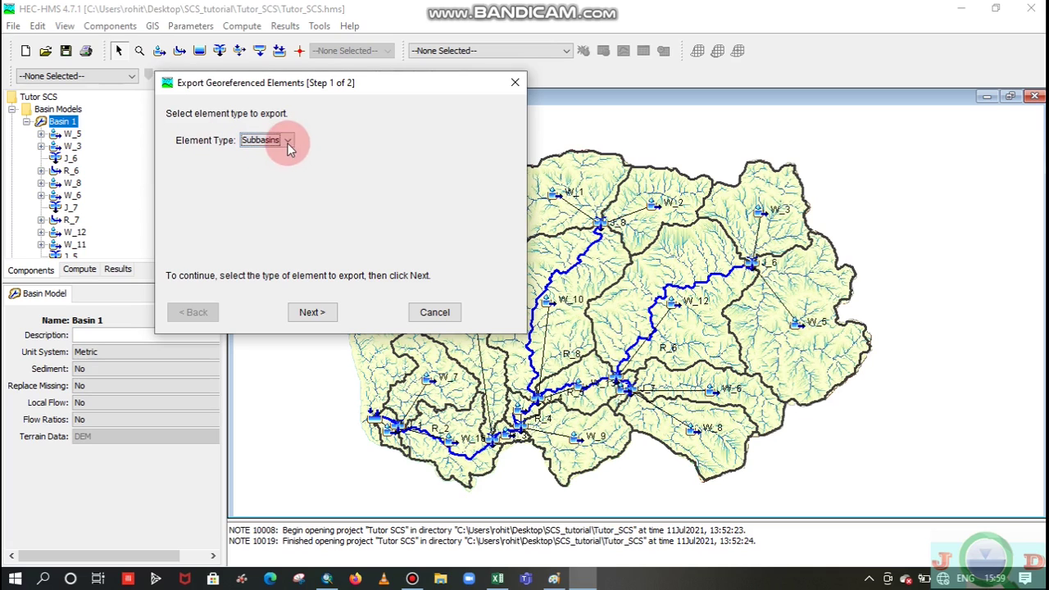
left_click(311, 313)
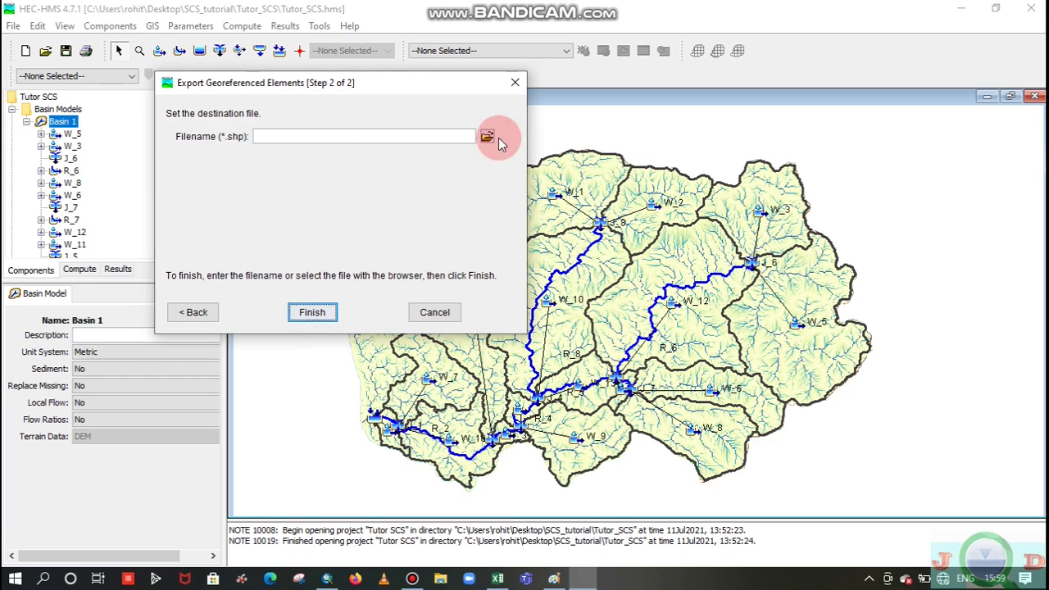
Step: Save the shapefile as Subbasin in Desktop\Venktapura_HMS_data and finish the export
left_click(488, 138)
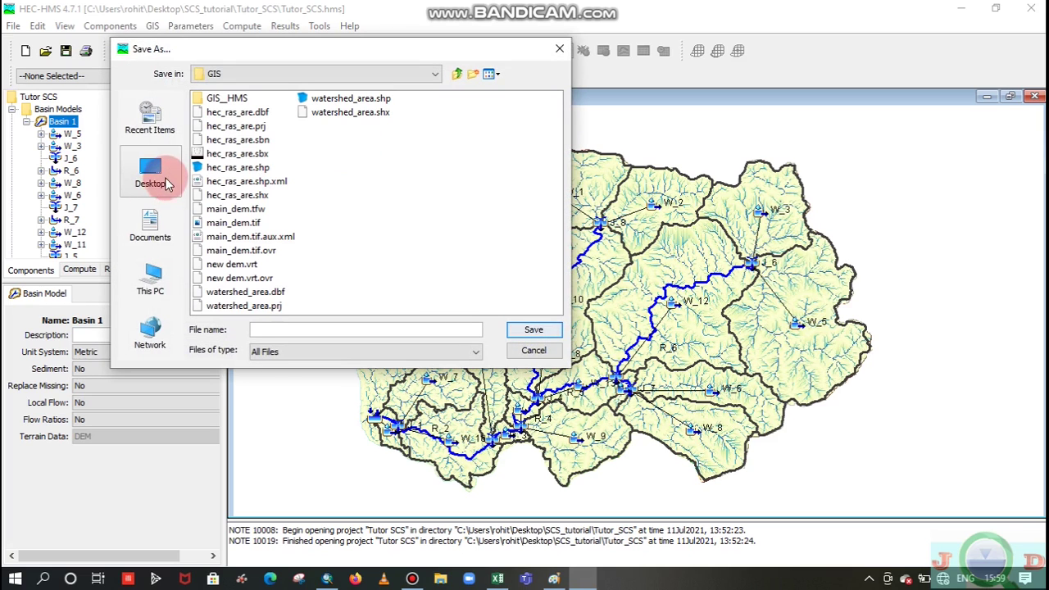
left_click(158, 181)
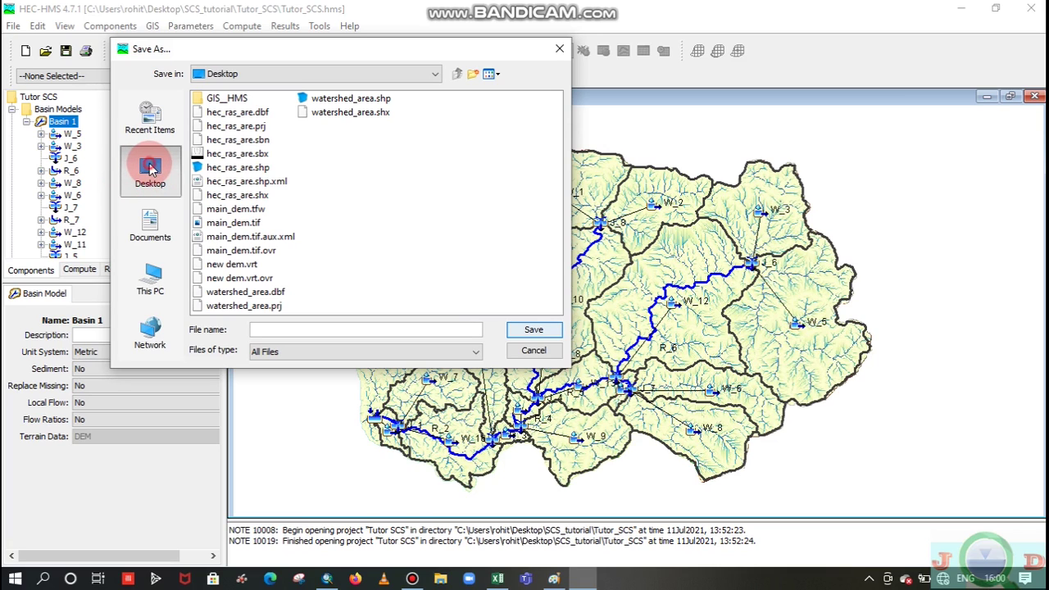
left_click(456, 73)
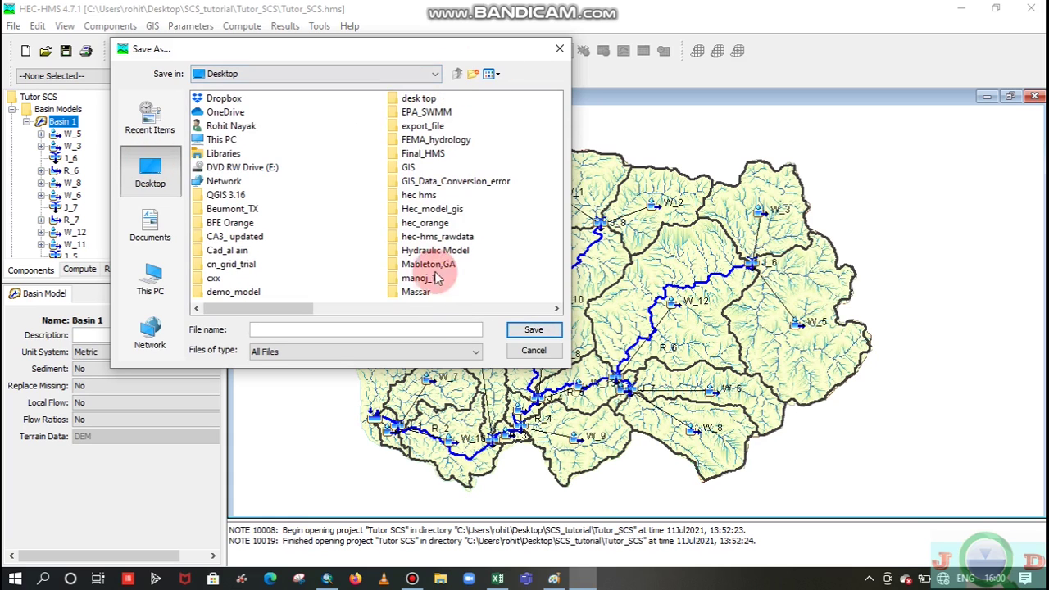
left_click(418, 309)
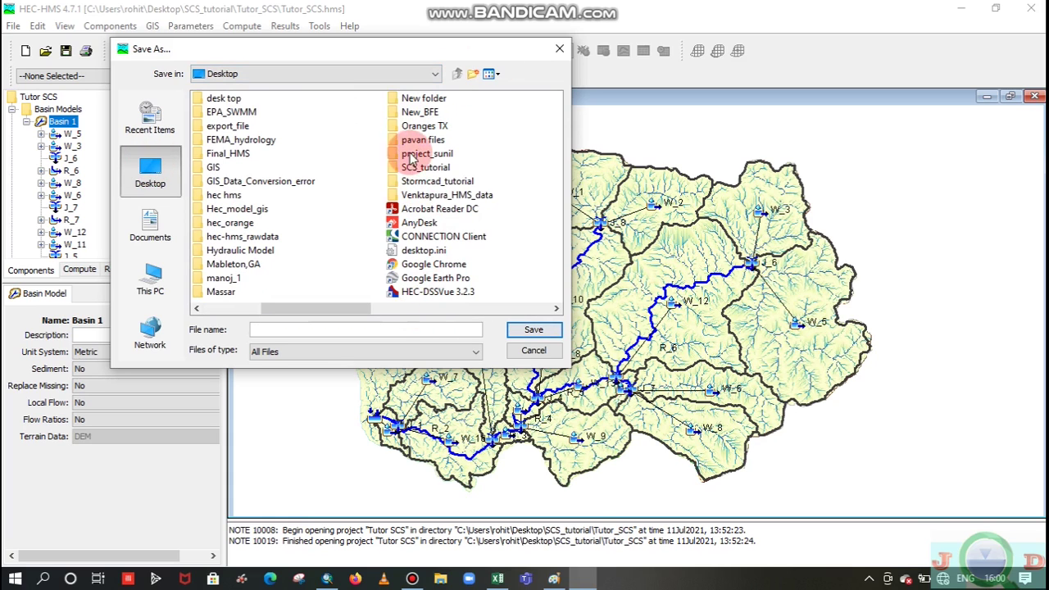
double_click(434, 196)
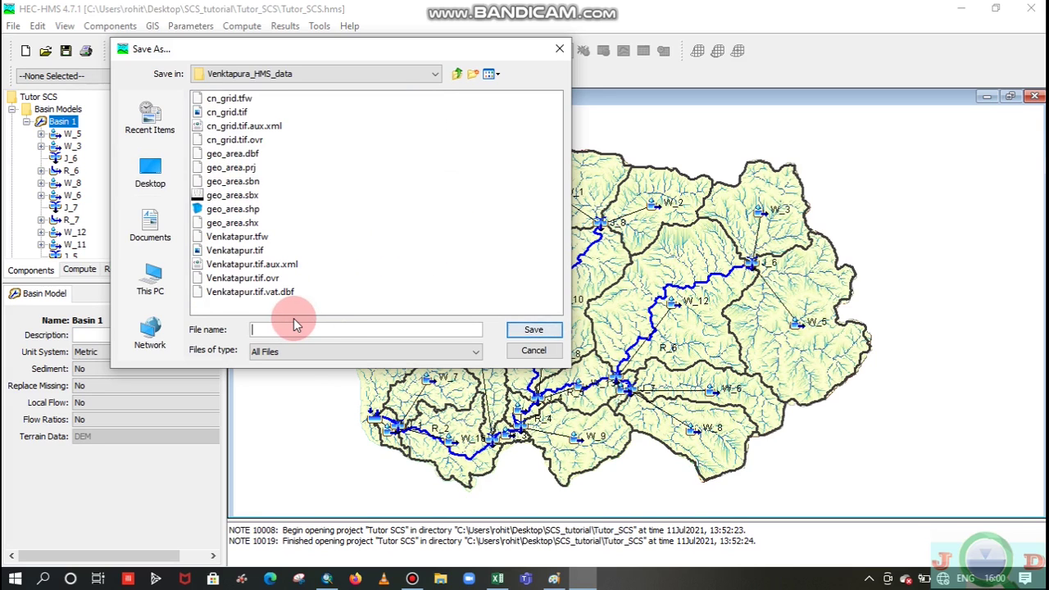
type("Subbasin")
left_click(531, 338)
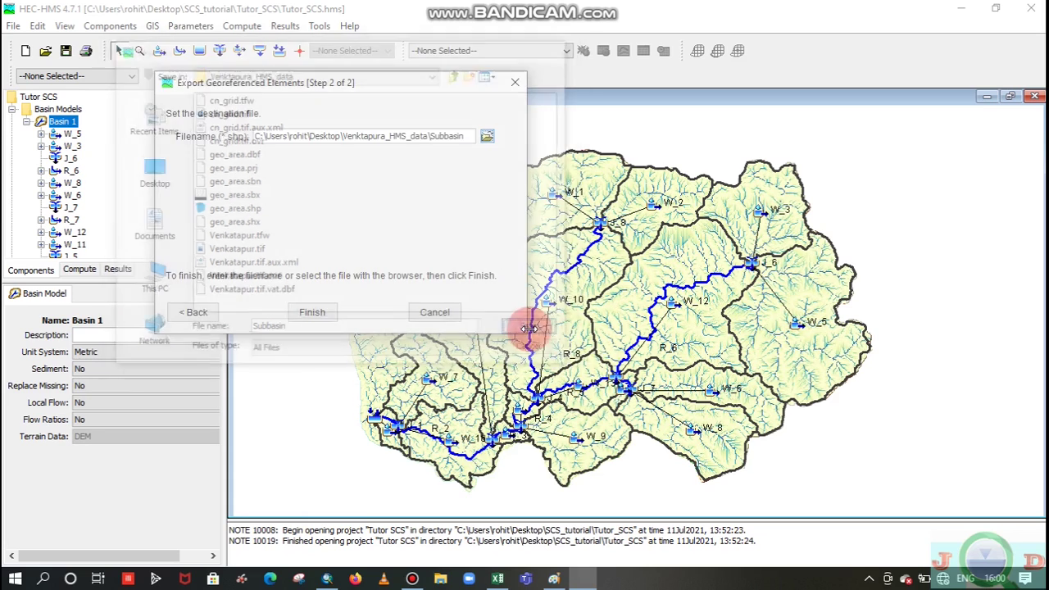
left_click(321, 314)
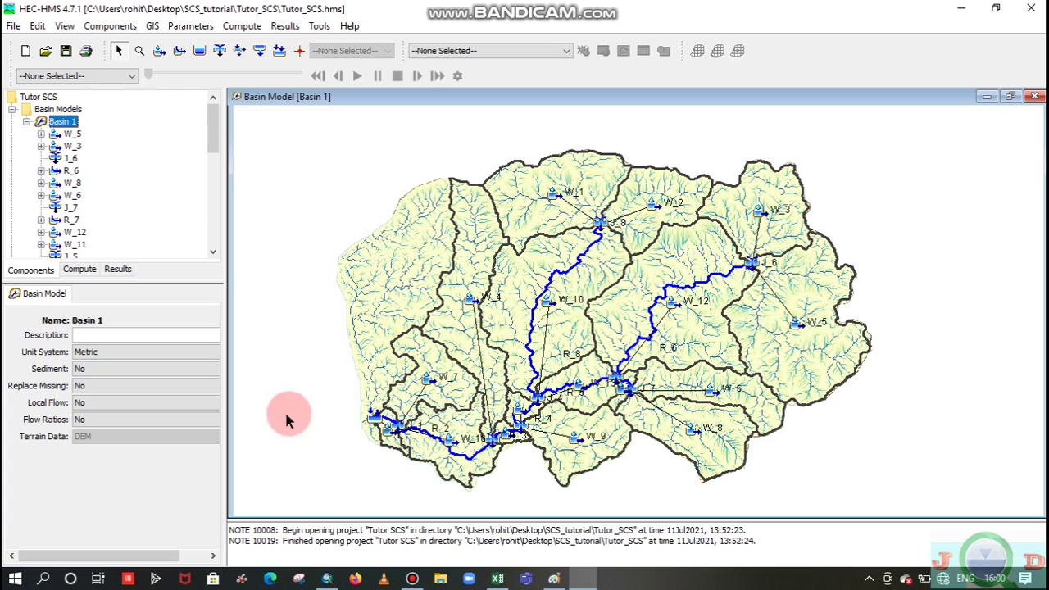
Step: Switch to ArcMap and add cn_grid.tif from Venktapura_HMS_data as a map layer
left_click(327, 578)
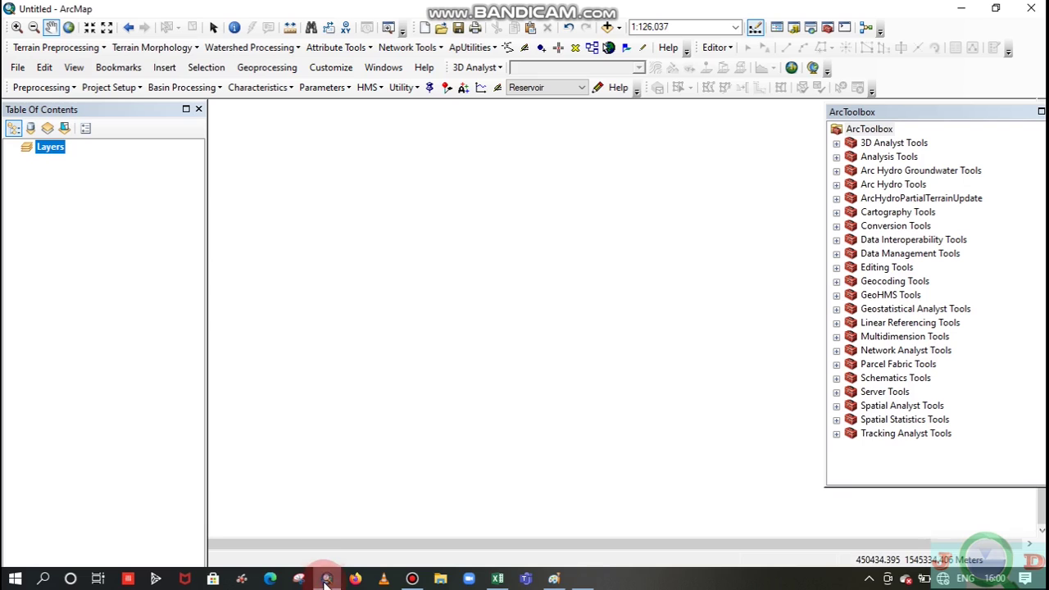
left_click(626, 47)
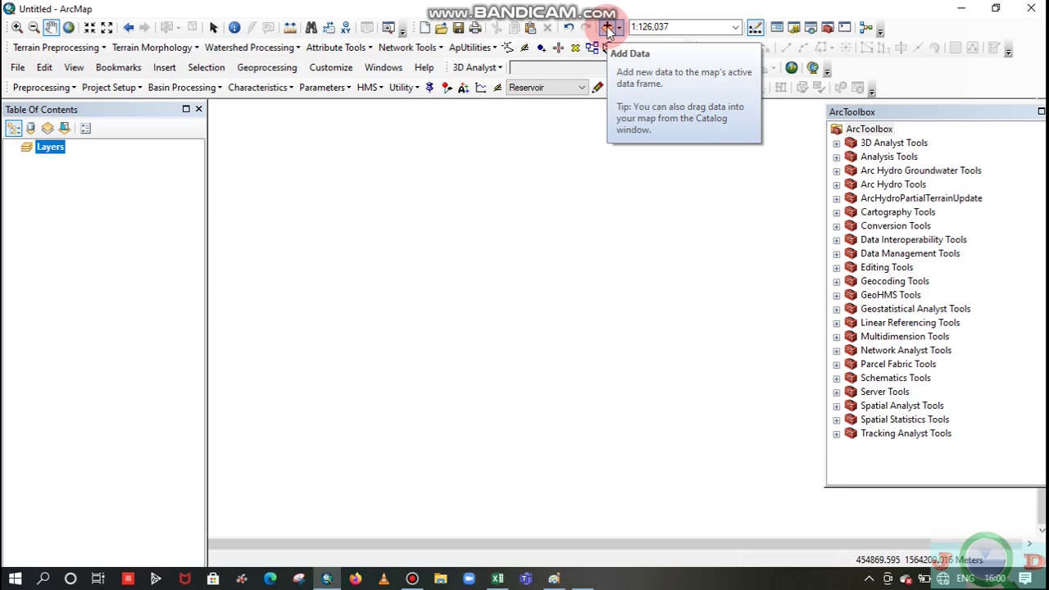
left_click(607, 28)
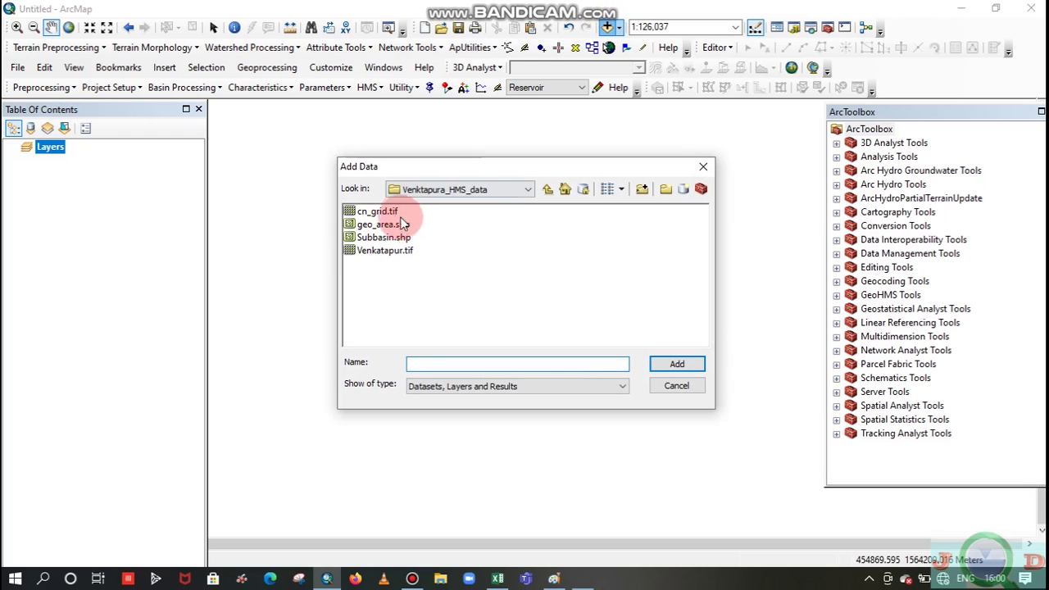
left_click(358, 214)
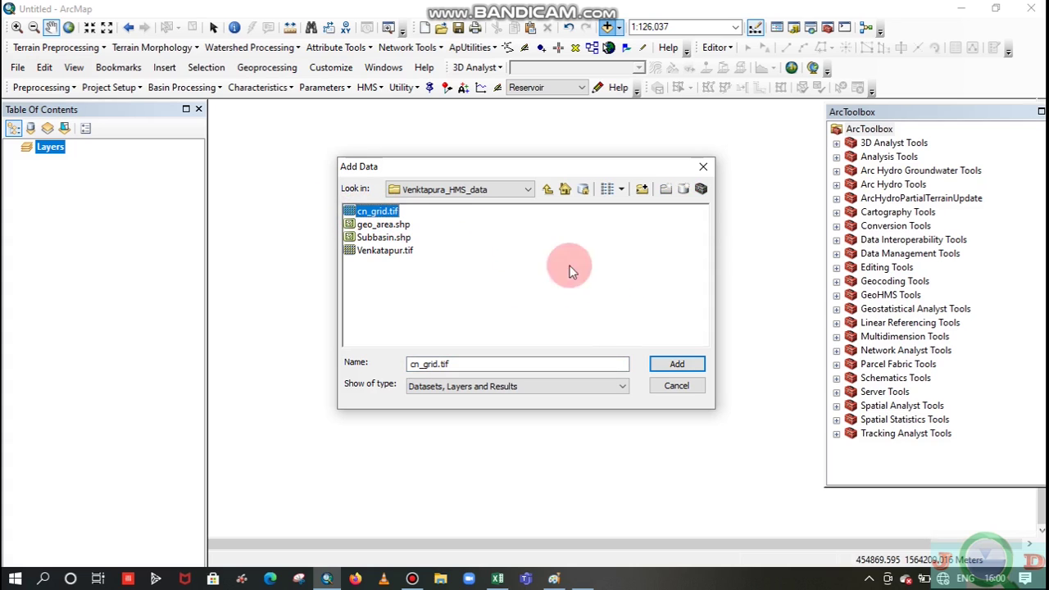
left_click(670, 359)
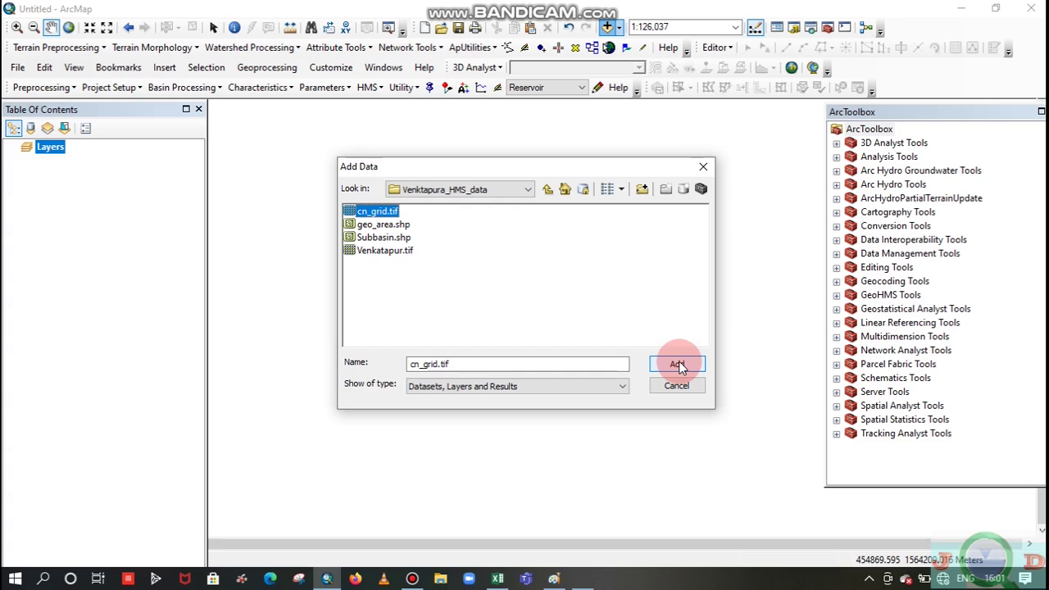
left_click(677, 373)
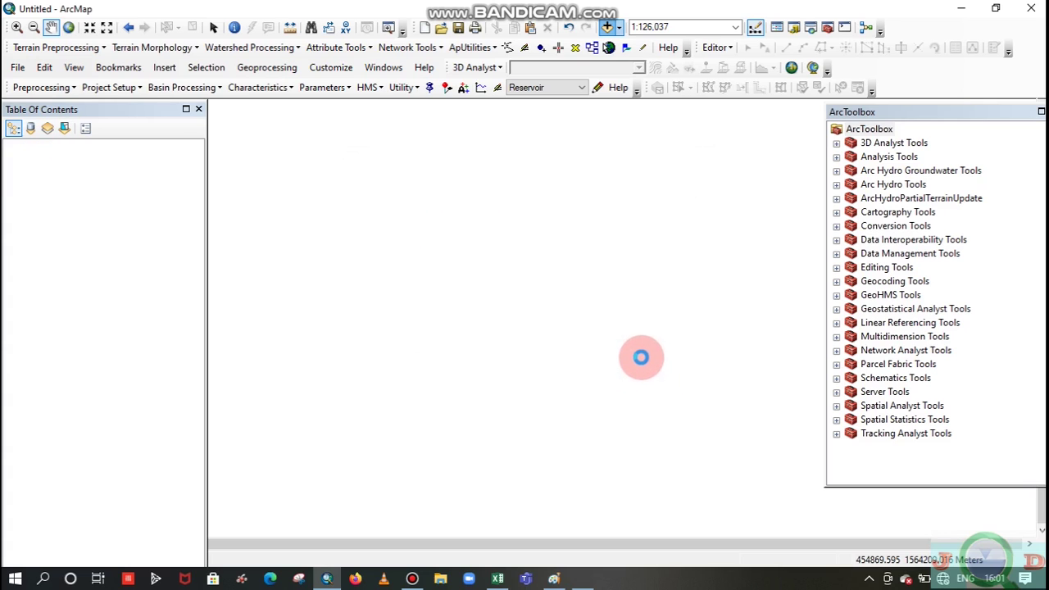
left_click_drag(551, 295, 585, 286)
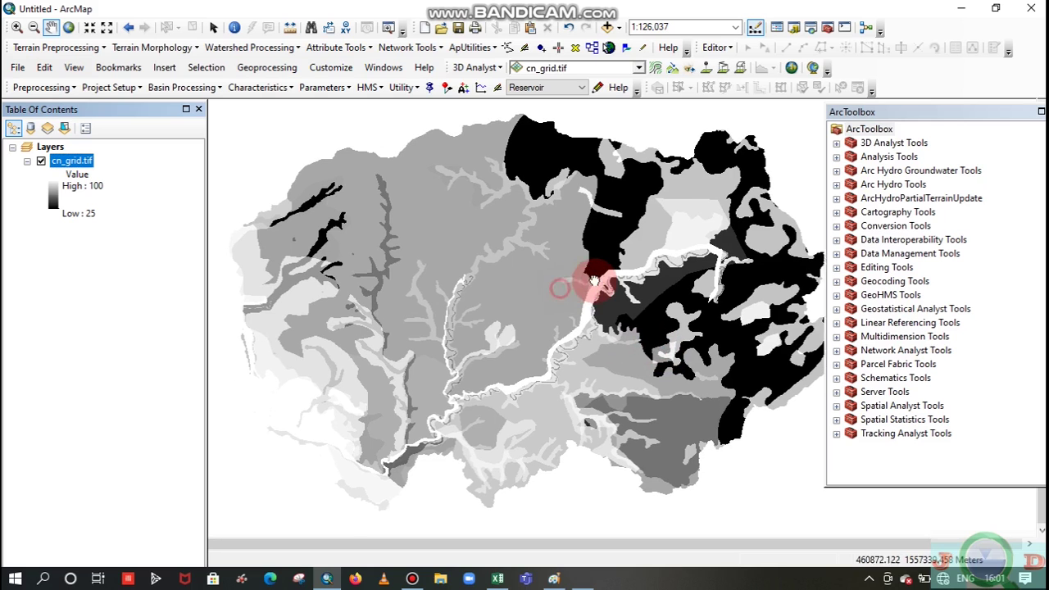
Step: Add the Subbasin.shp shapefile on top of the CN grid
left_click(607, 27)
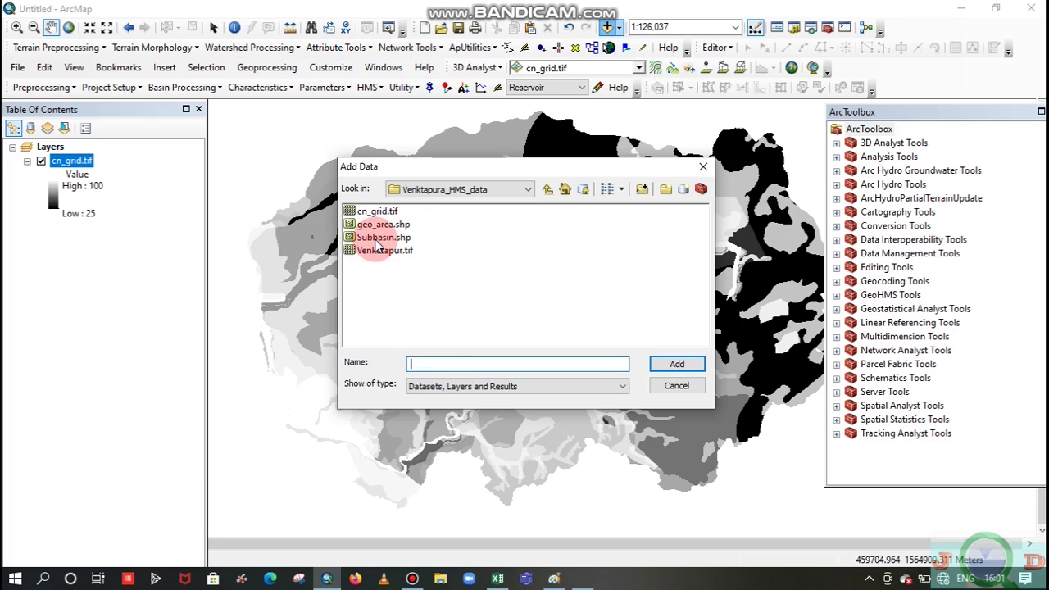
left_click(376, 238)
left_click(675, 365)
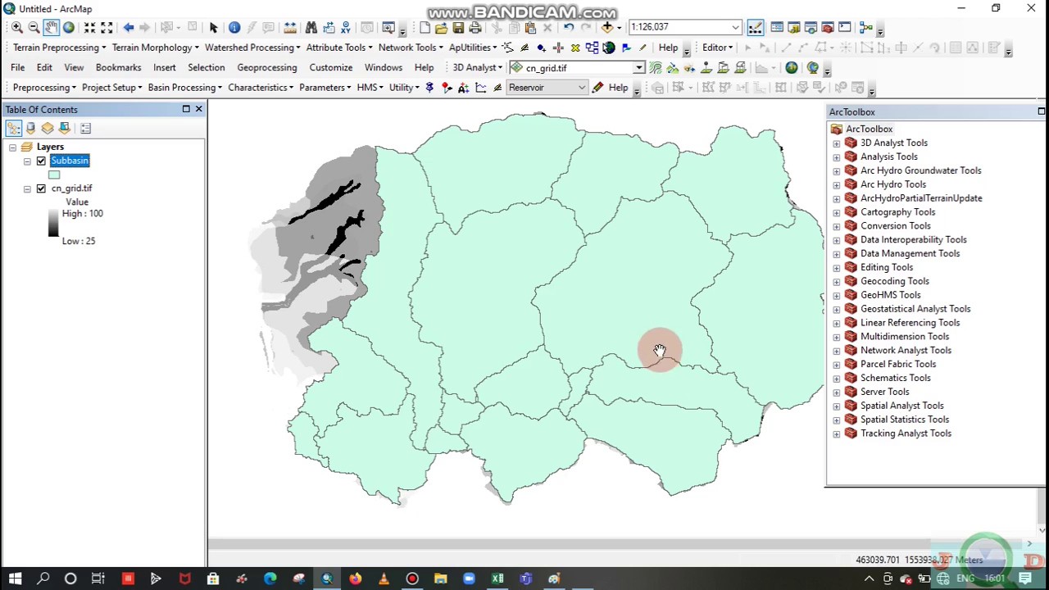
left_click_drag(679, 236, 625, 253)
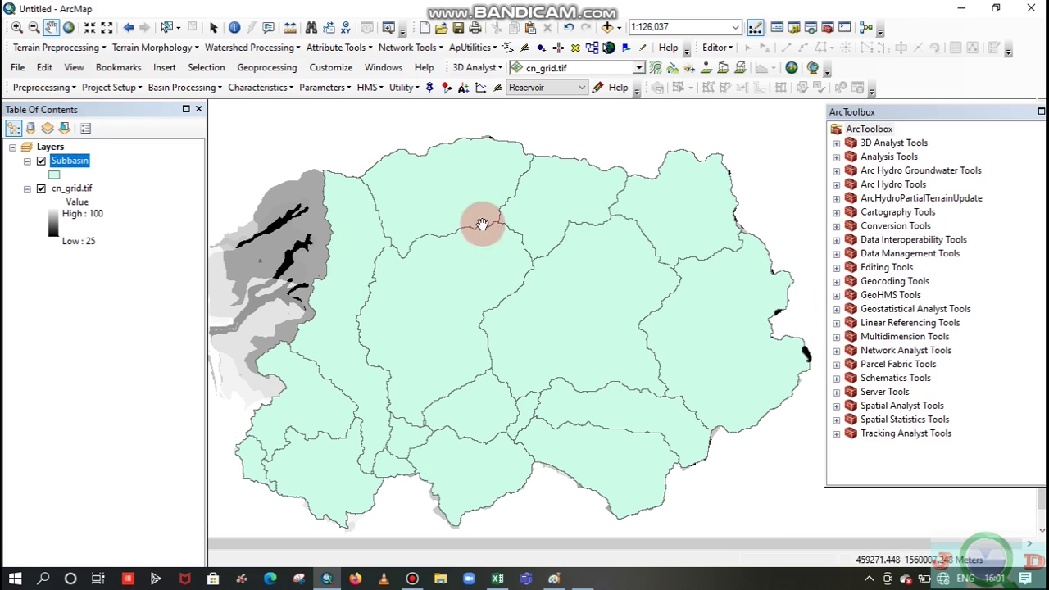
Step: Review the 17 subbasins in the Subbasin layer's attribute table, then close it
left_click(80, 162)
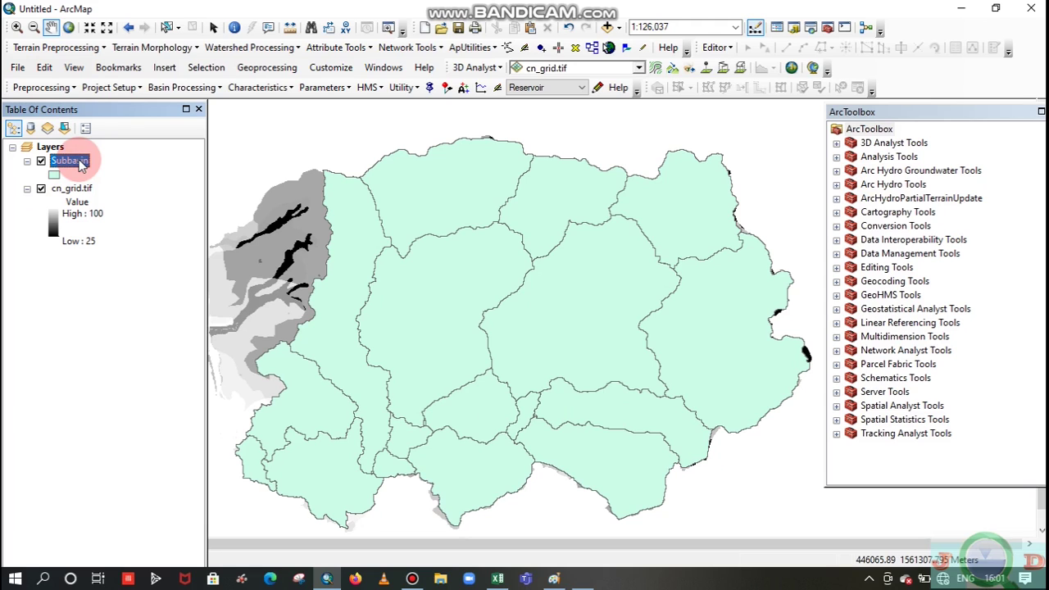
right_click(78, 162)
left_click(128, 205)
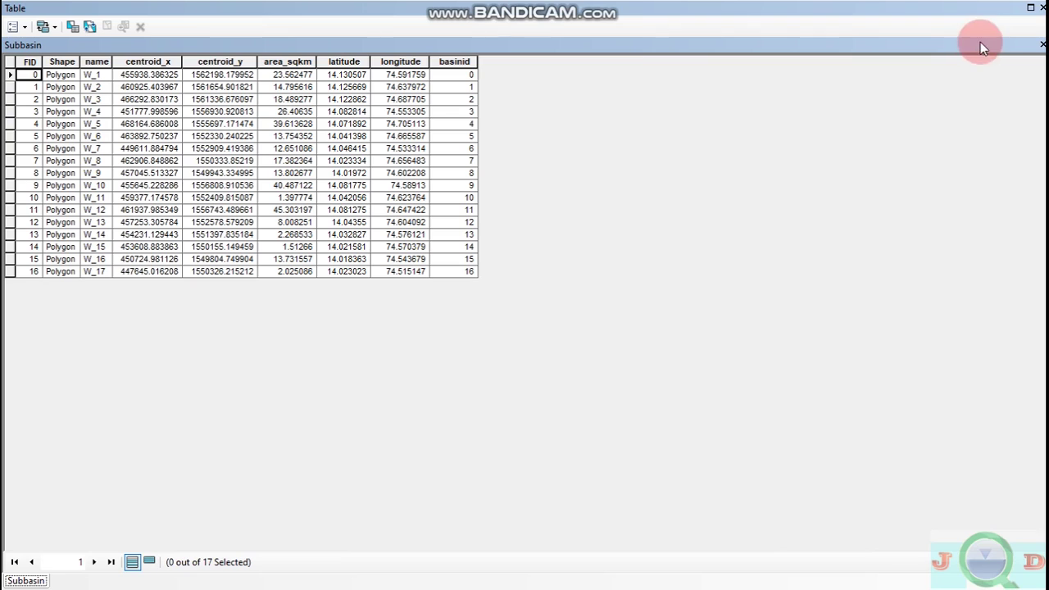
left_click(1042, 9)
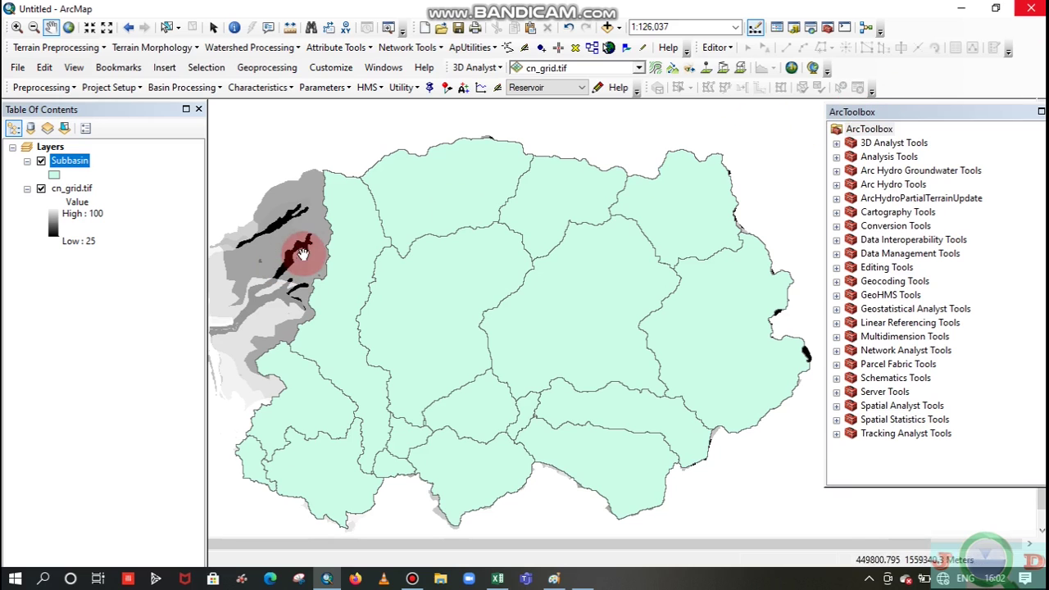
left_click_drag(324, 266, 350, 262)
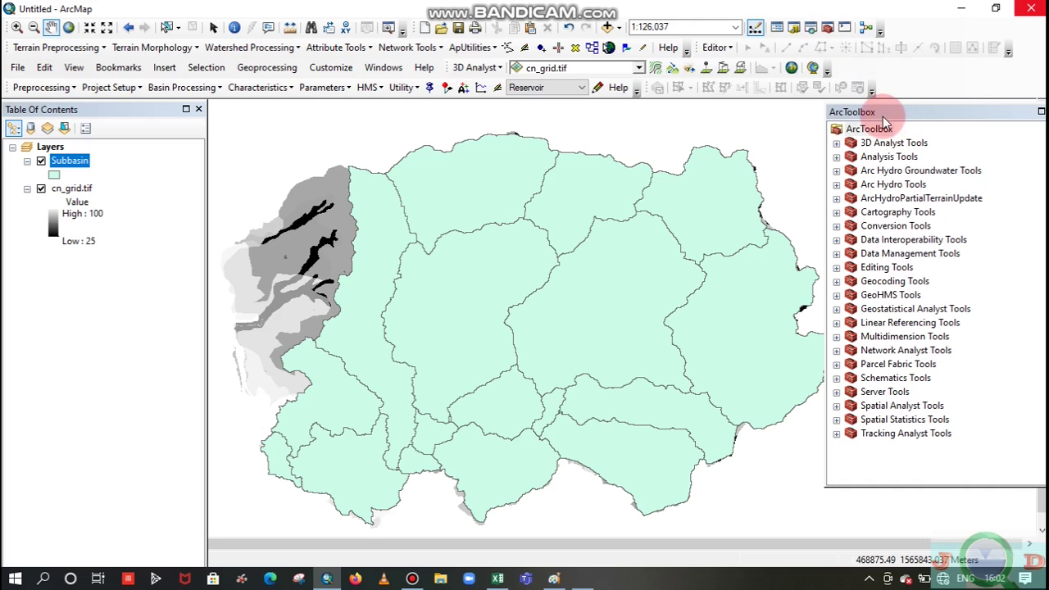
Step: Expand Spatial Analyst Tools > Zonal in ArcToolbox and select Zonal Statistics as Table
left_click_drag(888, 117, 885, 87)
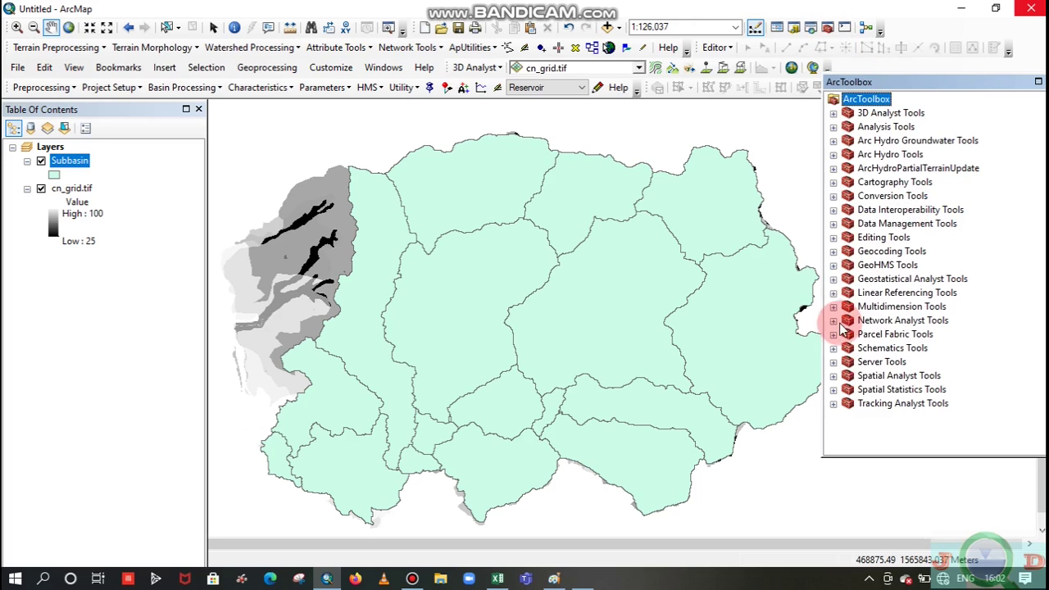
left_click(833, 375)
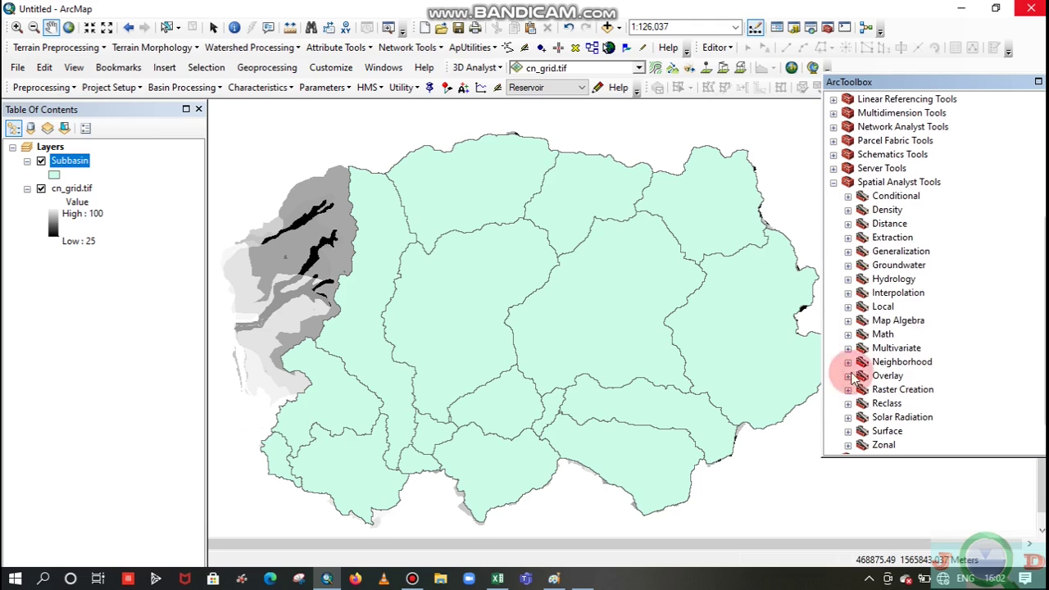
scroll(1035, 270, "down", 1)
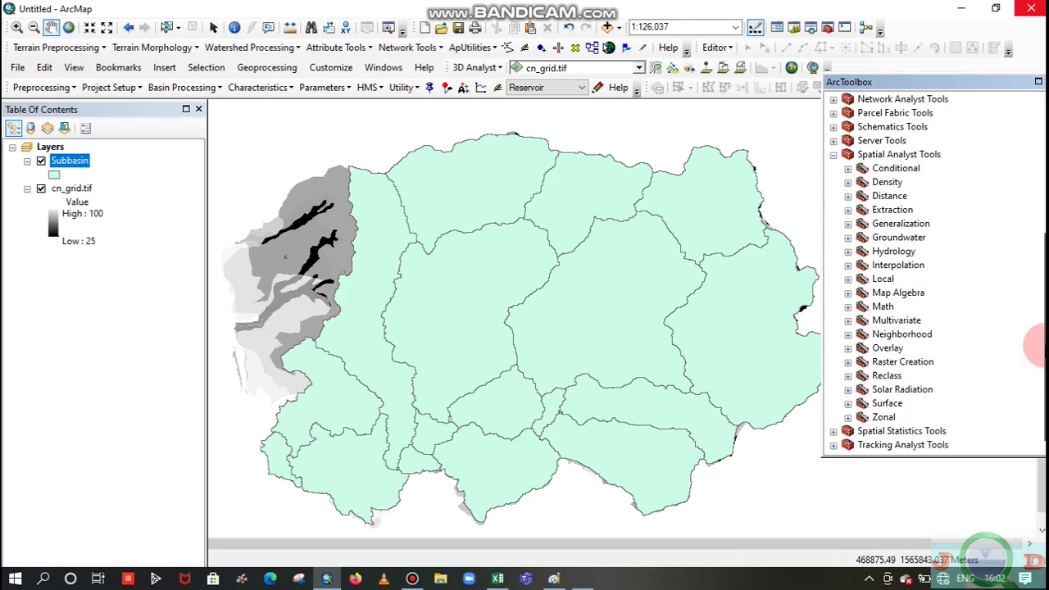
left_click(847, 418)
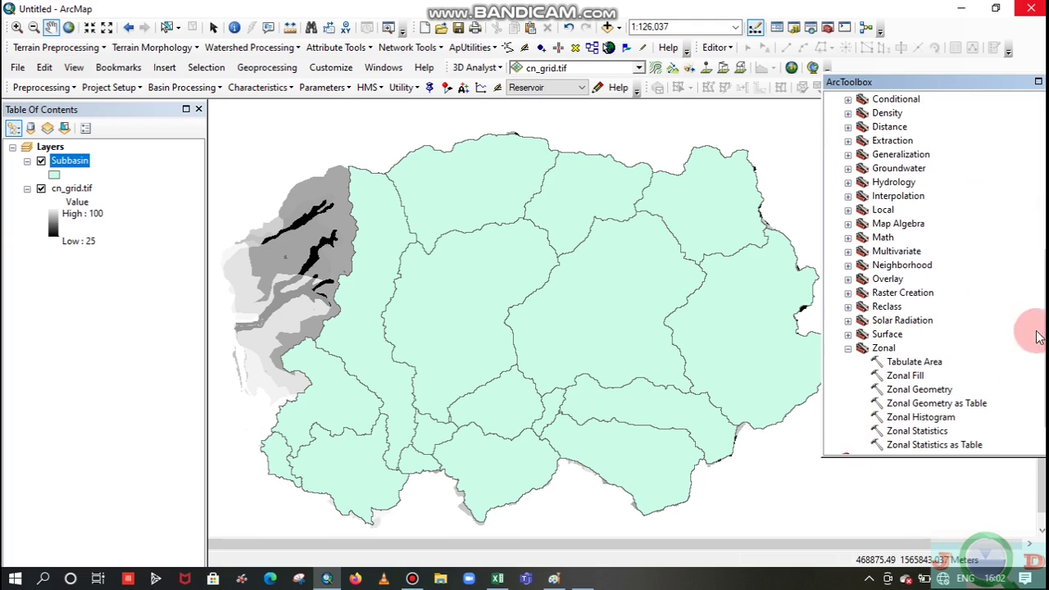
scroll(1009, 410, "down", 1)
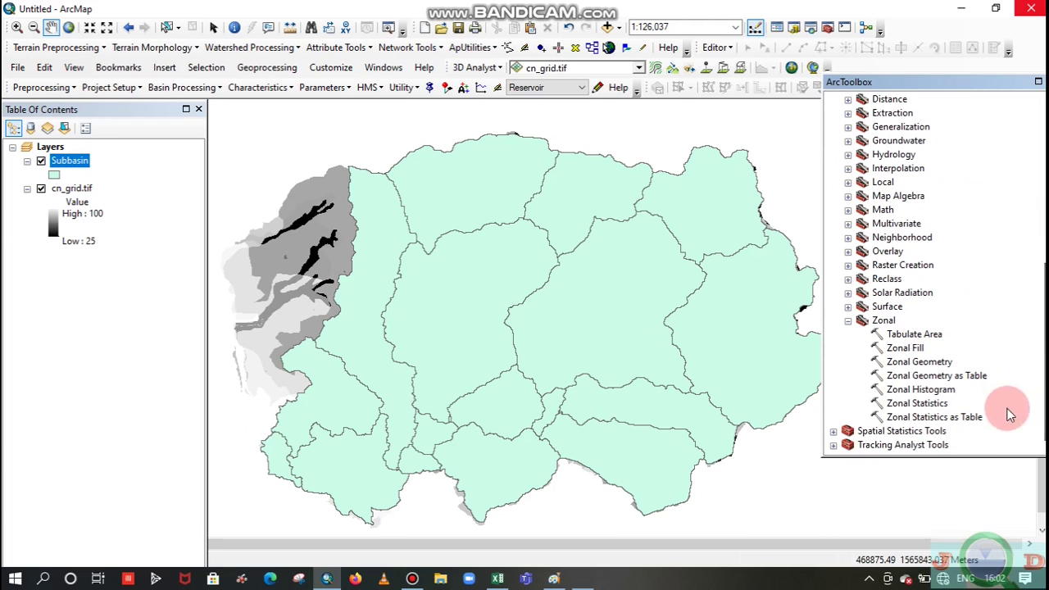
left_click(932, 418)
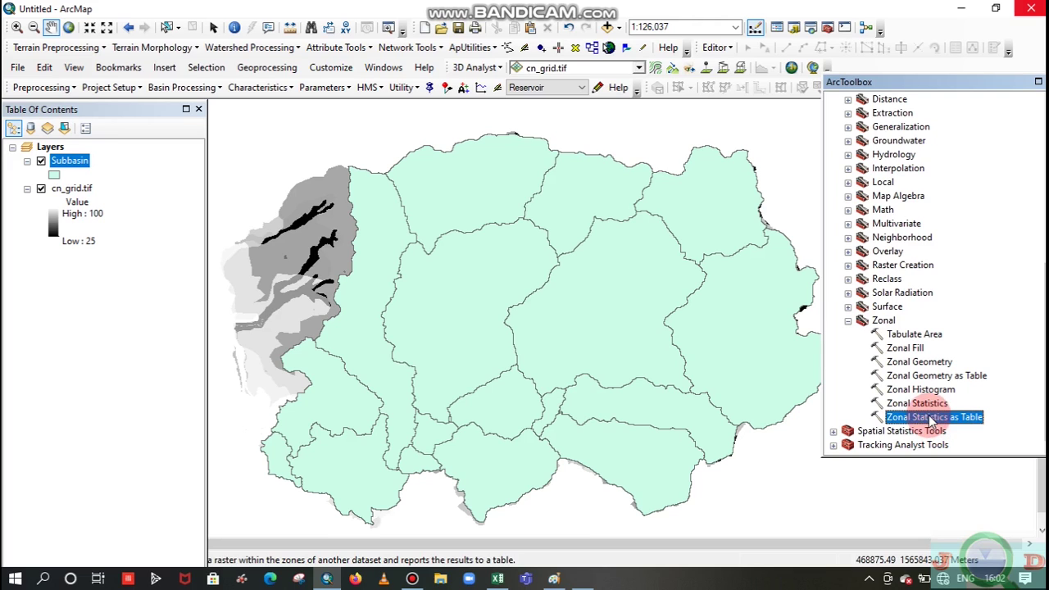
Step: Launch Zonal Statistics as Table with Subbasin zones, name zone field, and cn_grid.tif values
double_click(953, 417)
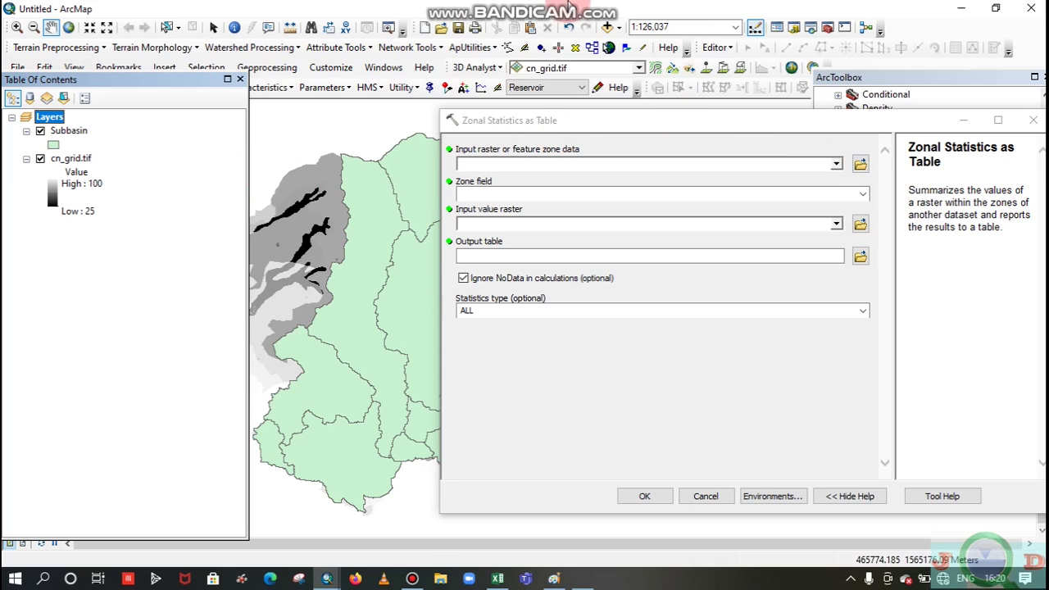
left_click(796, 161)
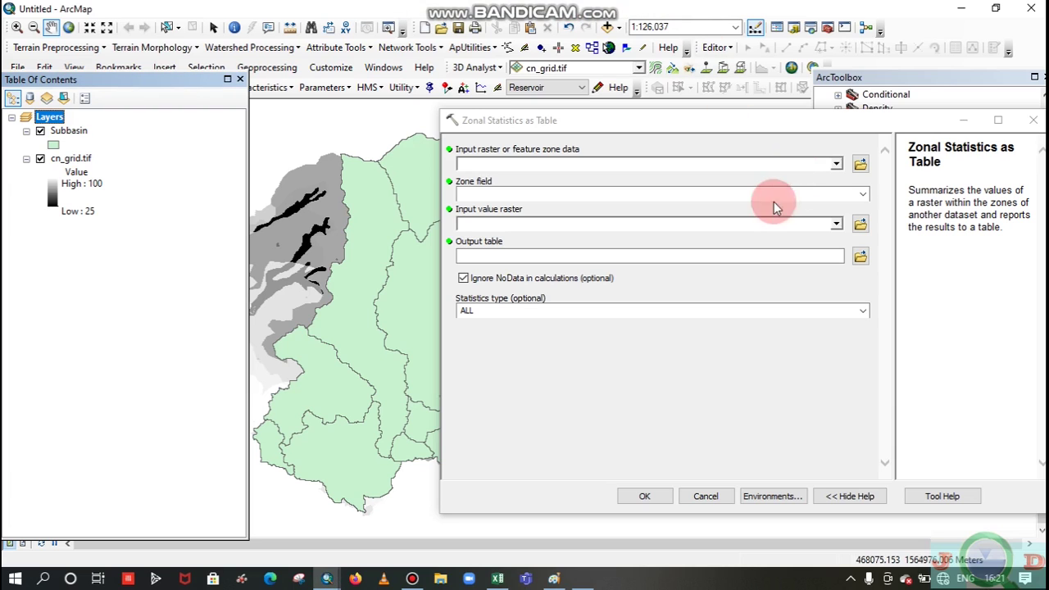
left_click(751, 183)
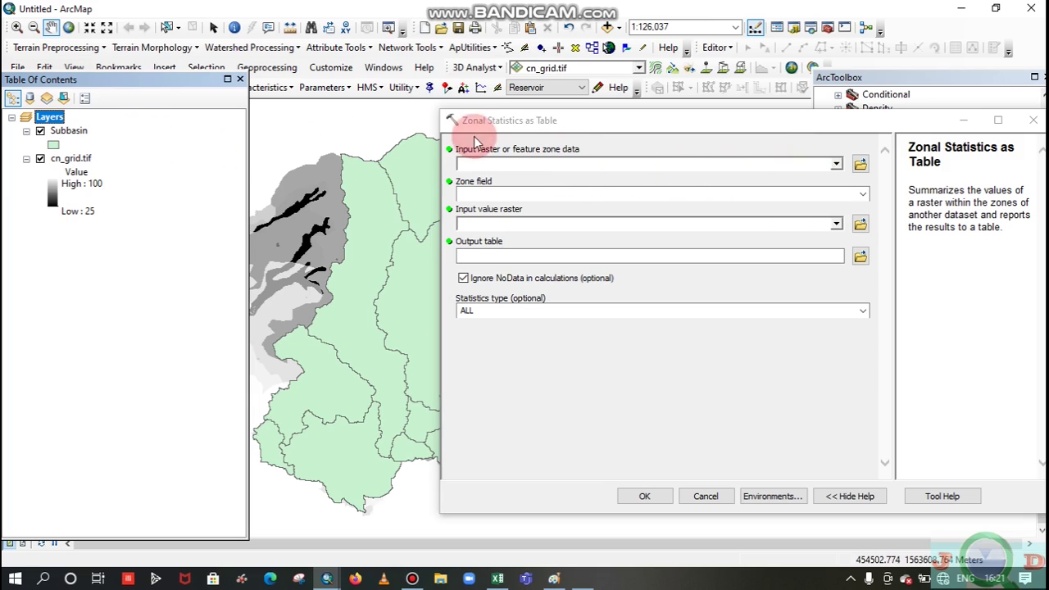
left_click(836, 163)
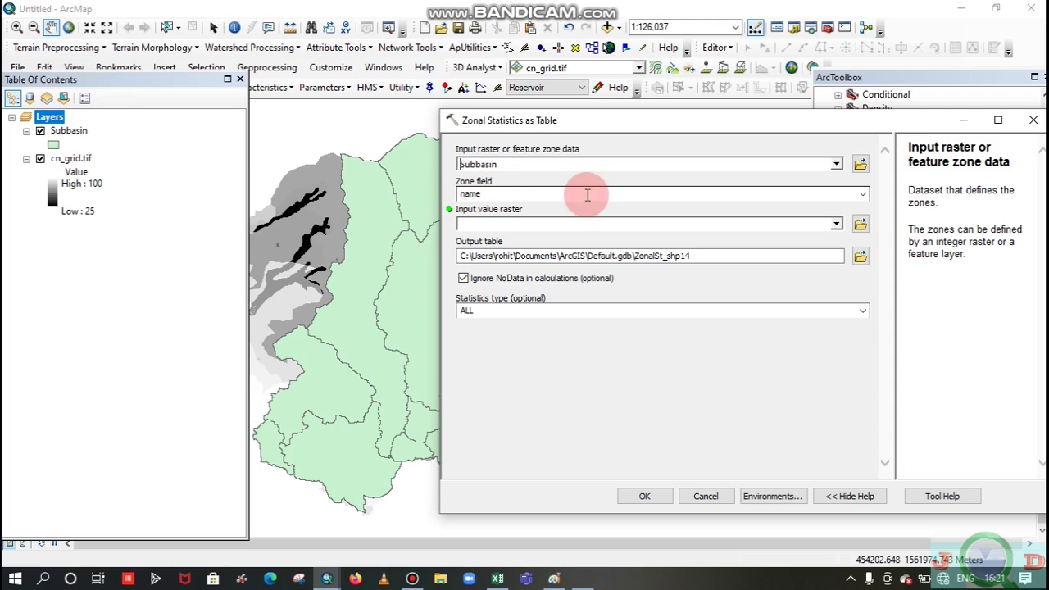
left_click(864, 194)
left_click(864, 195)
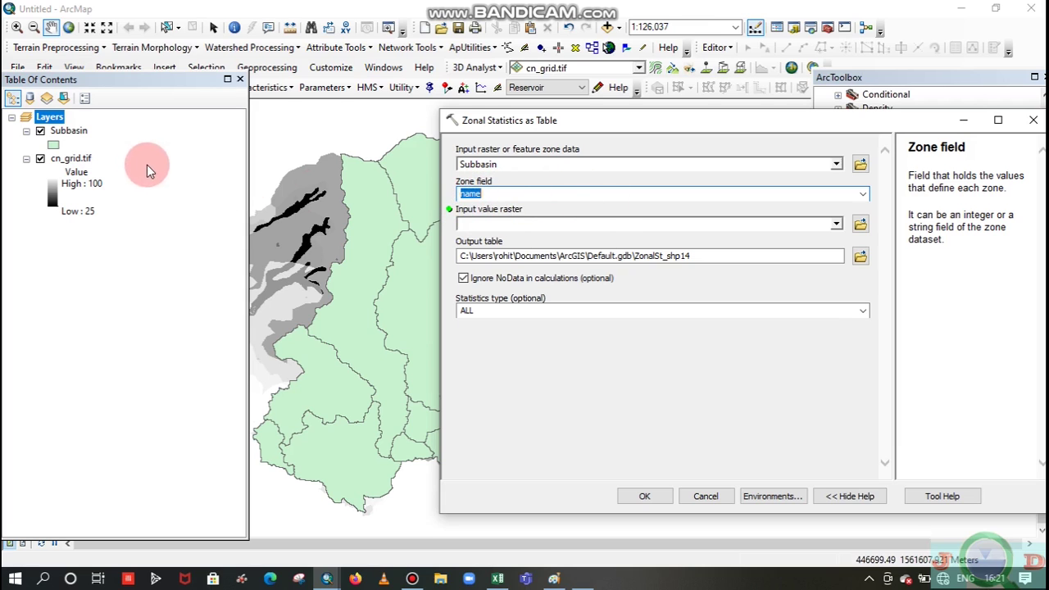
left_click(836, 223)
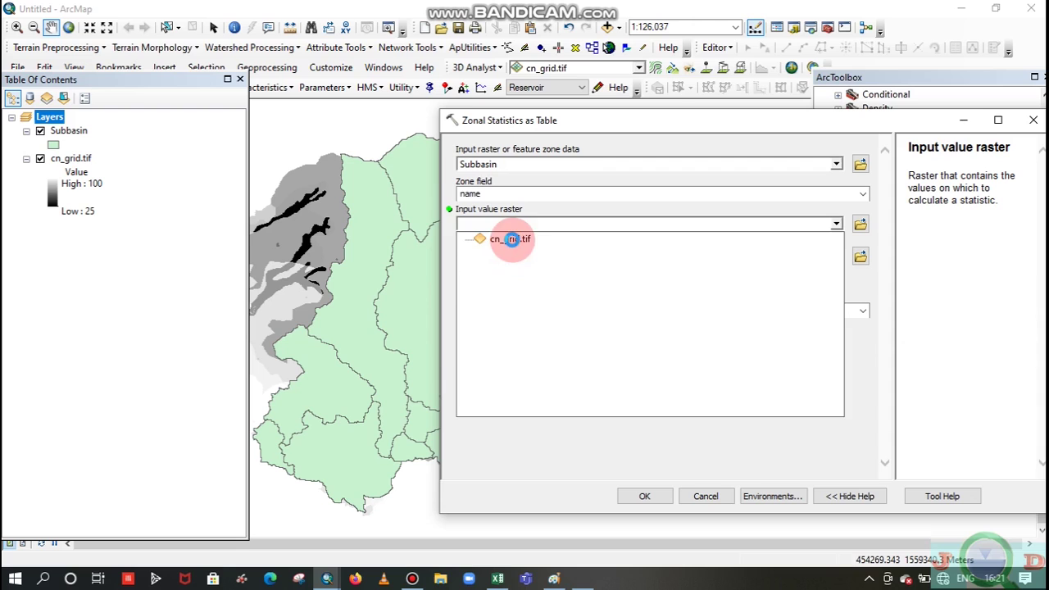
left_click(512, 239)
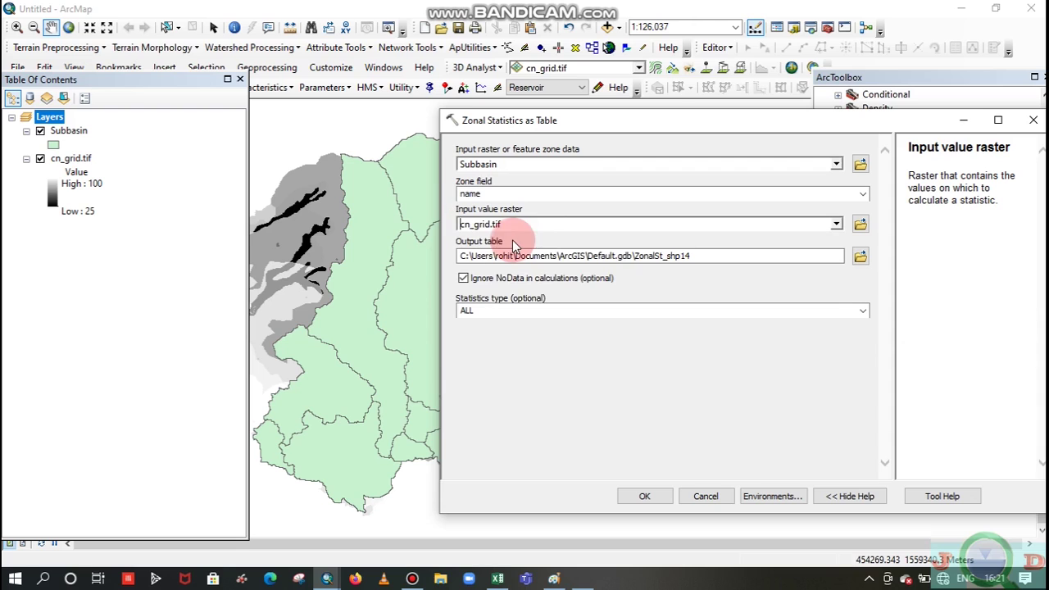
left_click(860, 258)
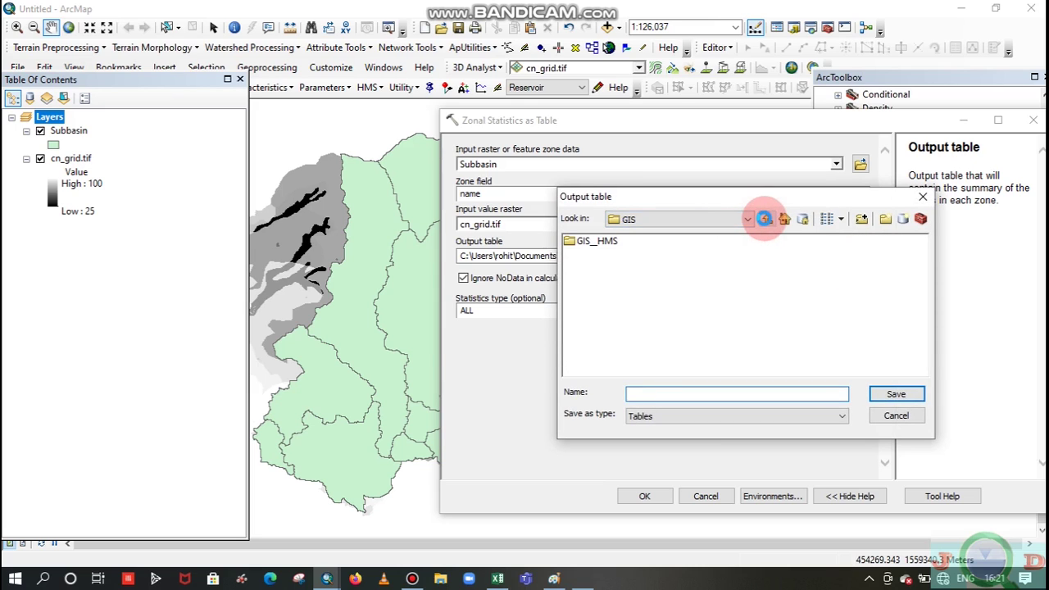
Step: Point the output location to the Desktop\Venktapura_HMS_data folder
left_click(764, 219)
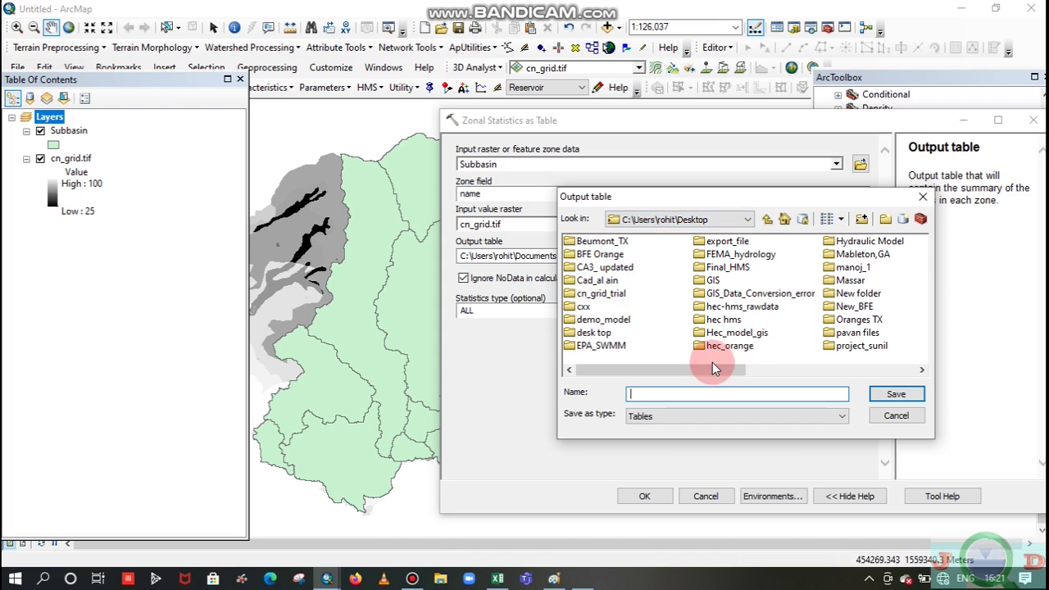
left_click_drag(712, 368, 838, 368)
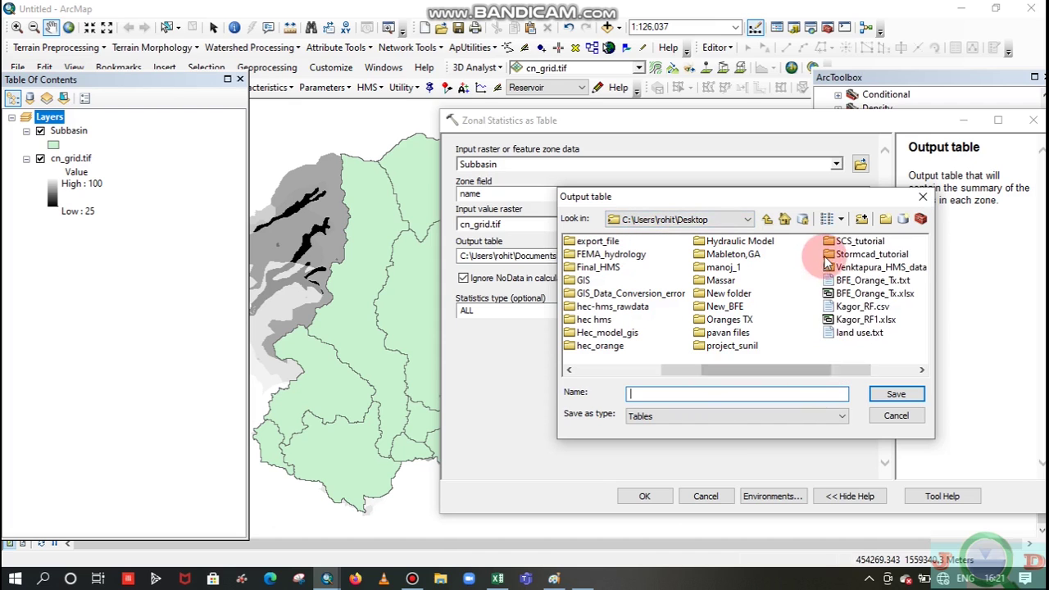
double_click(852, 267)
Step: Name the output table cn_table and save it in that folder
left_click(669, 394)
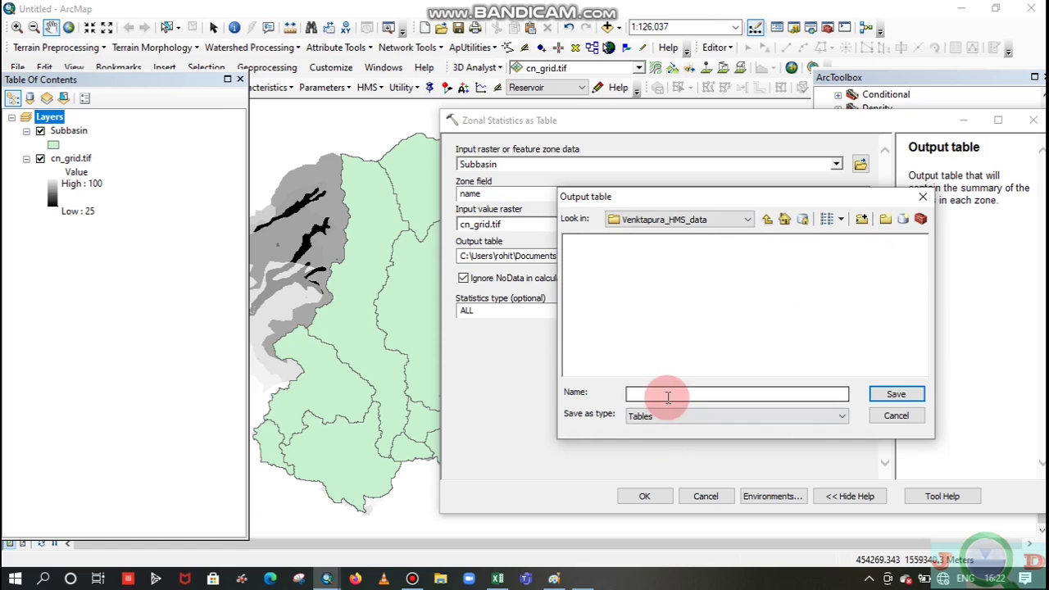
left_click(652, 396)
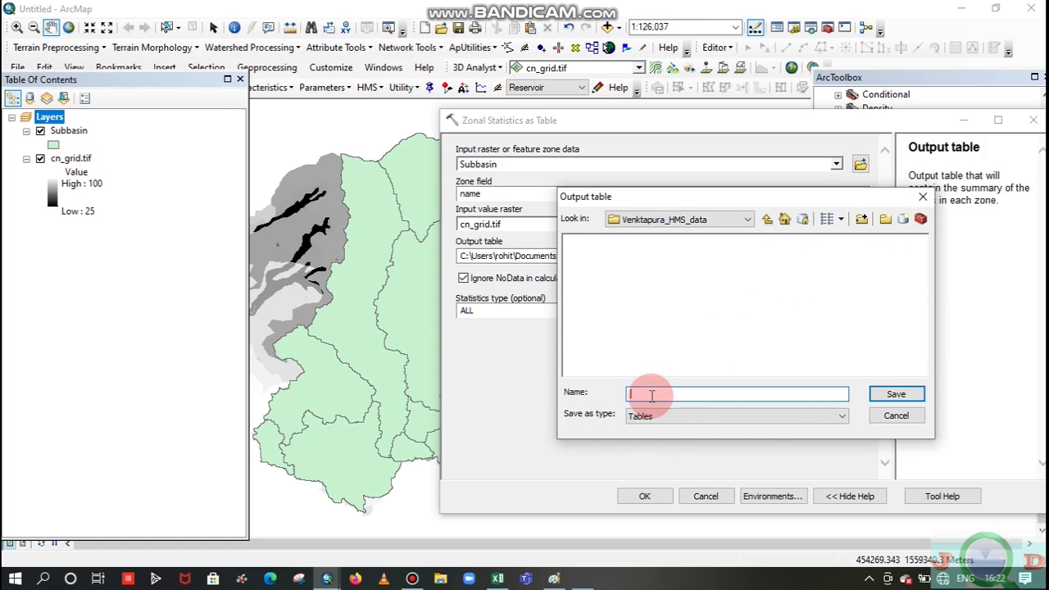
type("Tab")
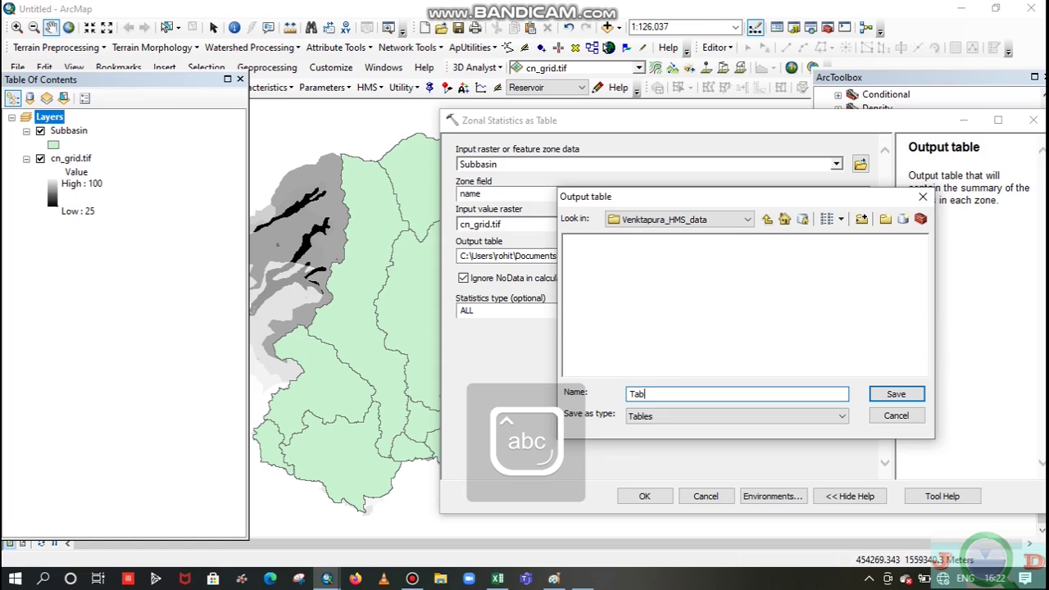
type("lw")
key("BackSpace")
type("e")
left_click(654, 395)
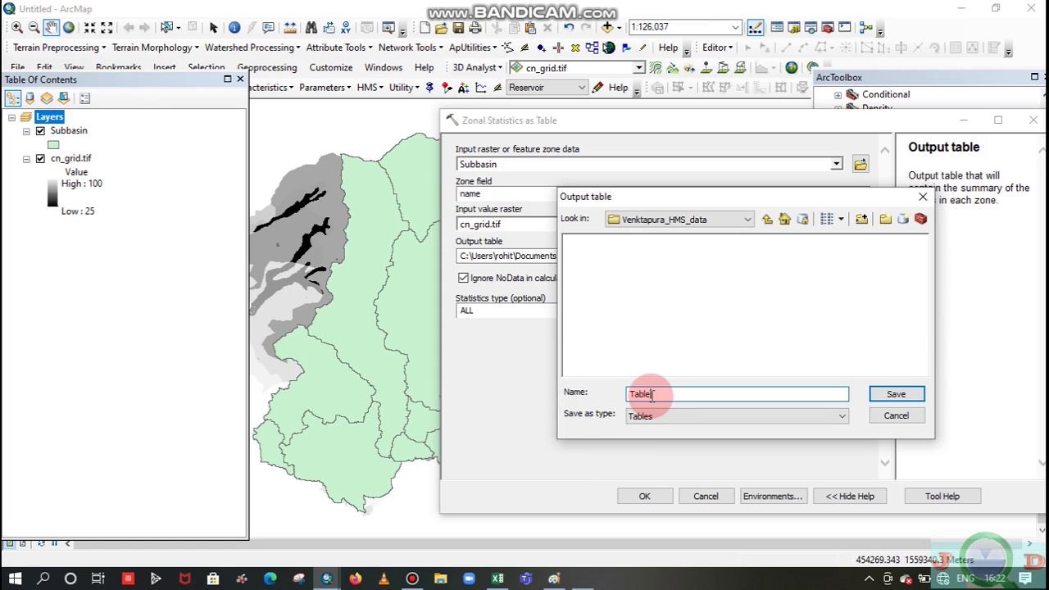
key("Caps_Lock")
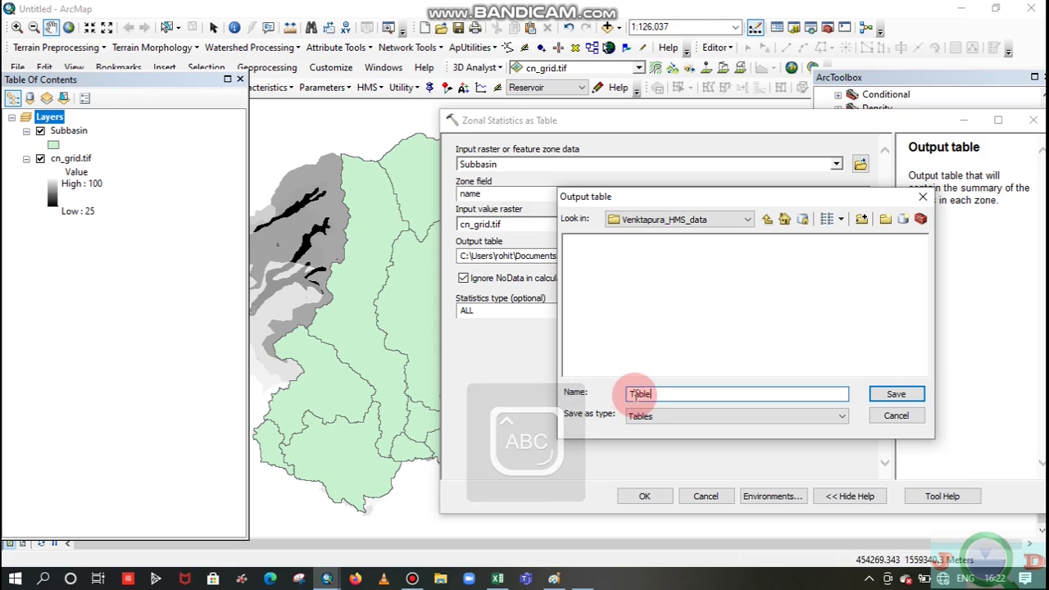
left_click(636, 395)
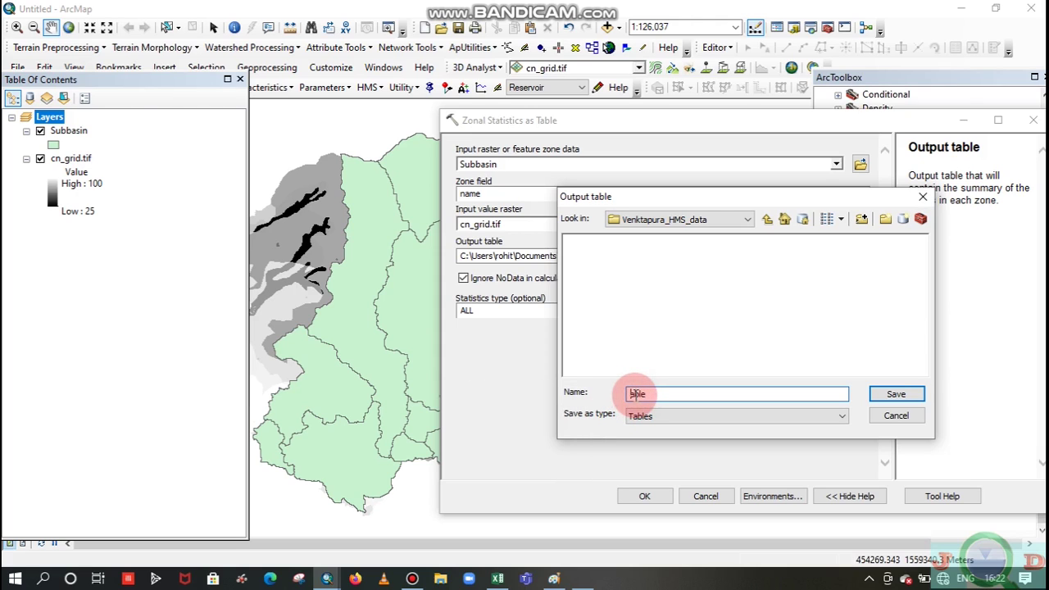
key("Caps_Lock")
key("BackSpace")
type("cn_")
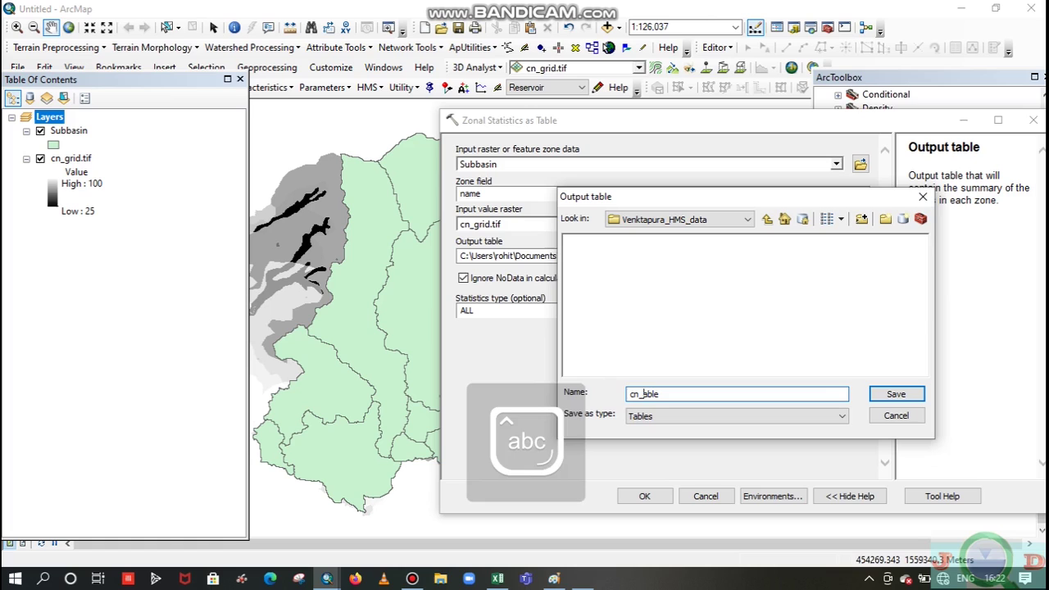
left_click(634, 395)
left_click(716, 273)
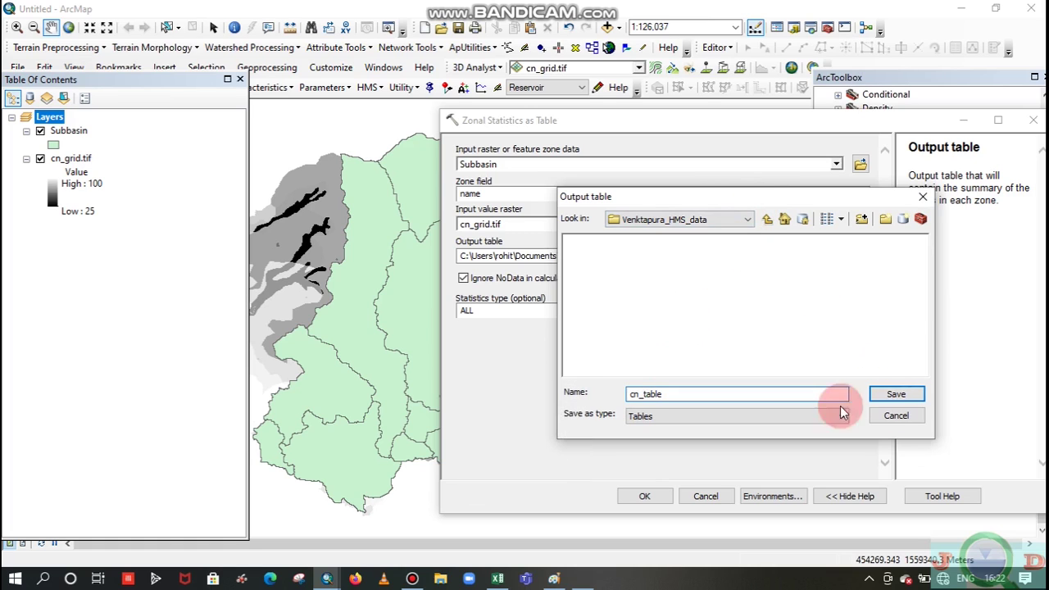
left_click(898, 391)
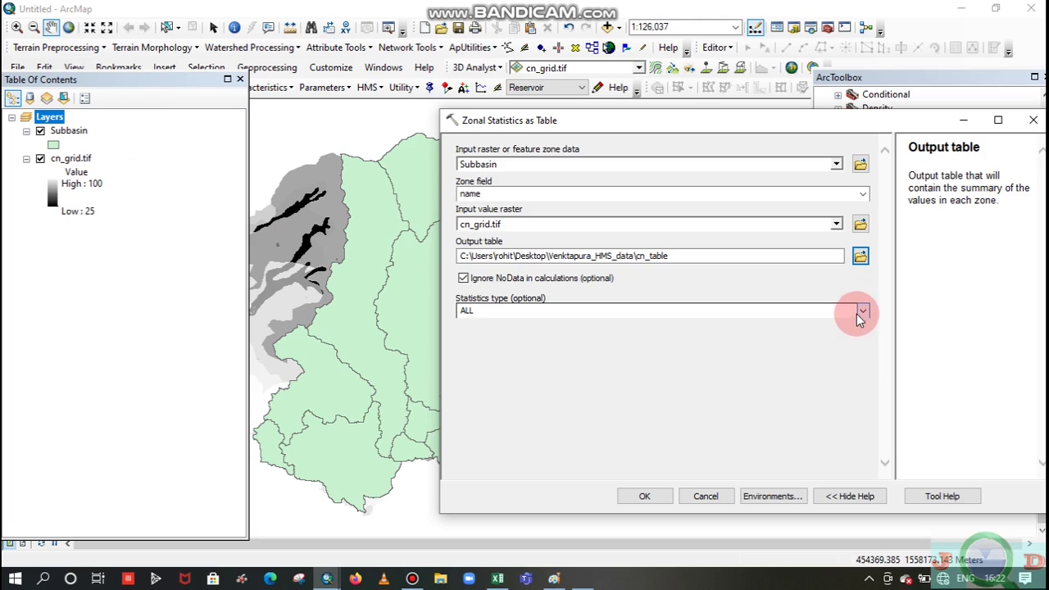
Step: Set the statistics type to MEAN and run the tool to create cn_table
left_click(863, 314)
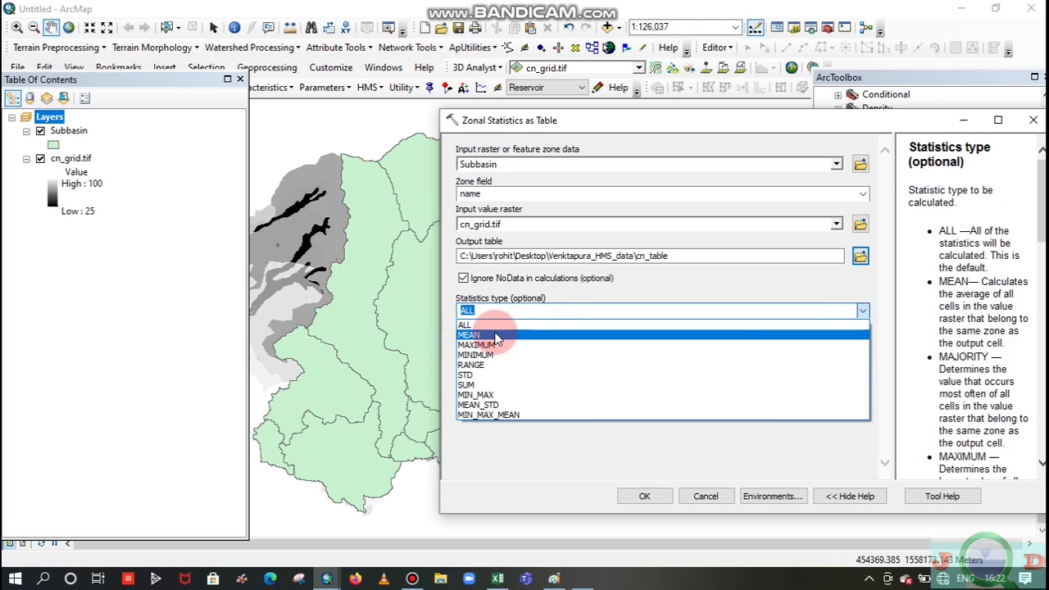
left_click(495, 336)
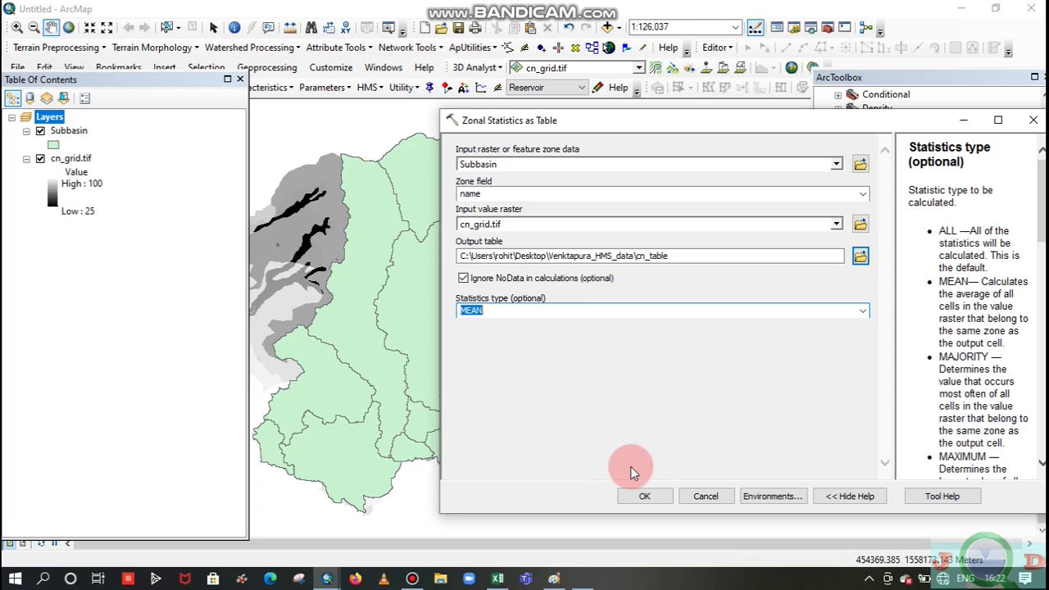
left_click(639, 499)
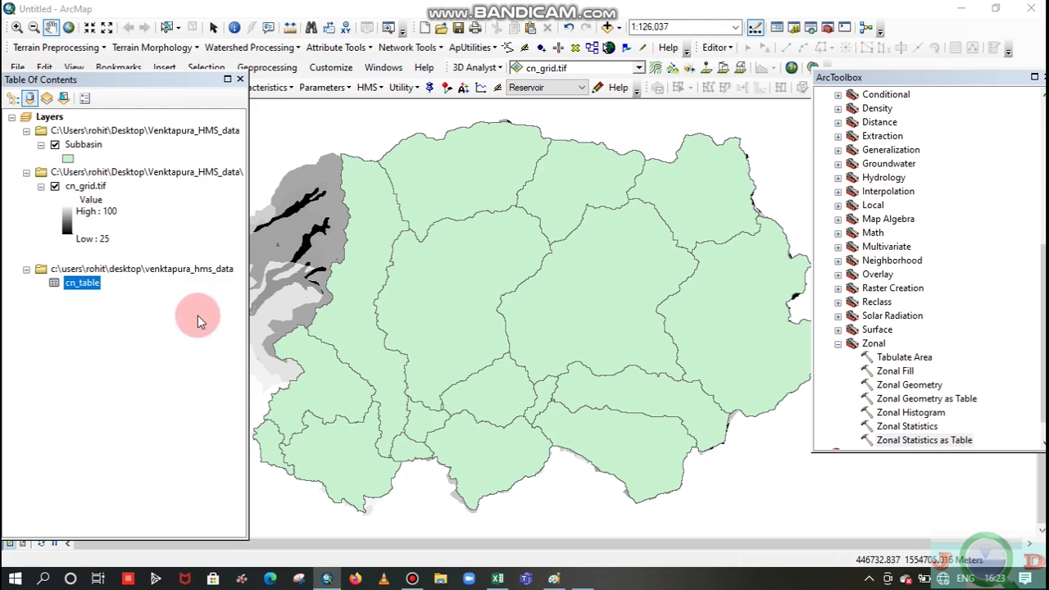
Step: Open cn_table from the Table of Contents to see COUNT, AREA and MEAN per subbasin
left_click(80, 282)
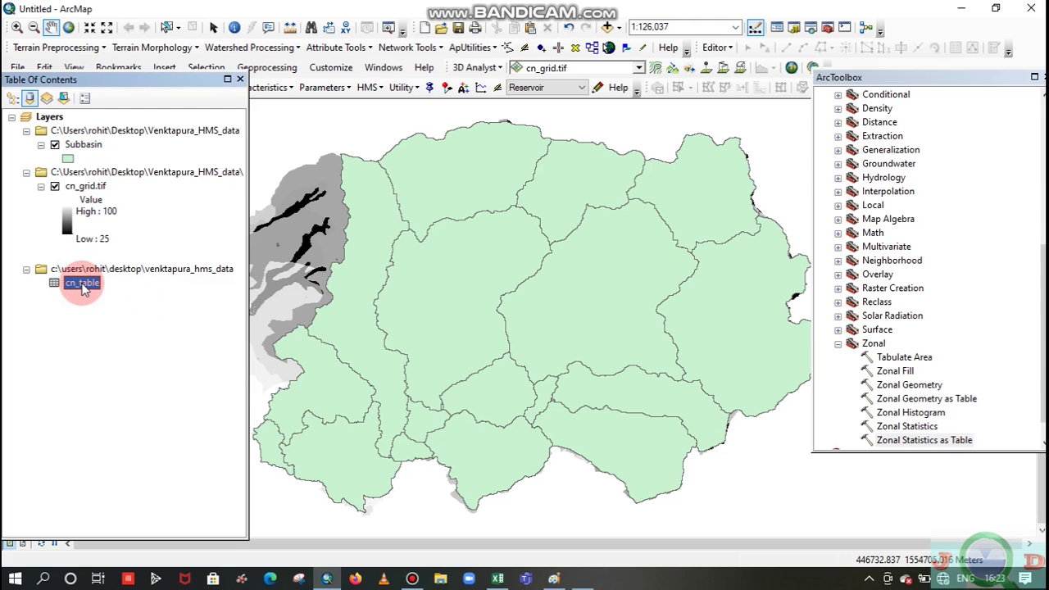
right_click(83, 290)
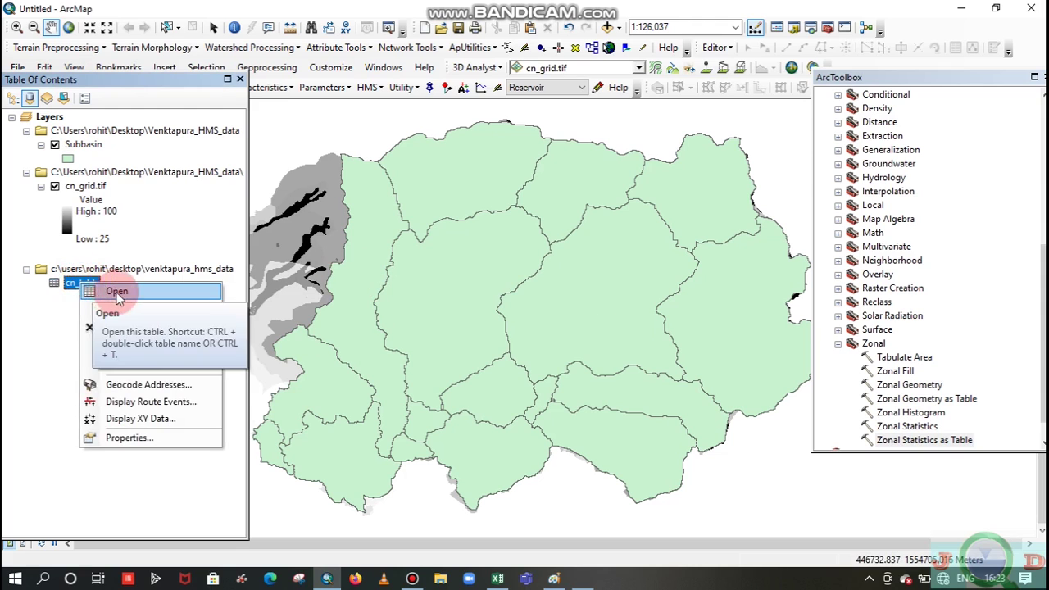
left_click(115, 291)
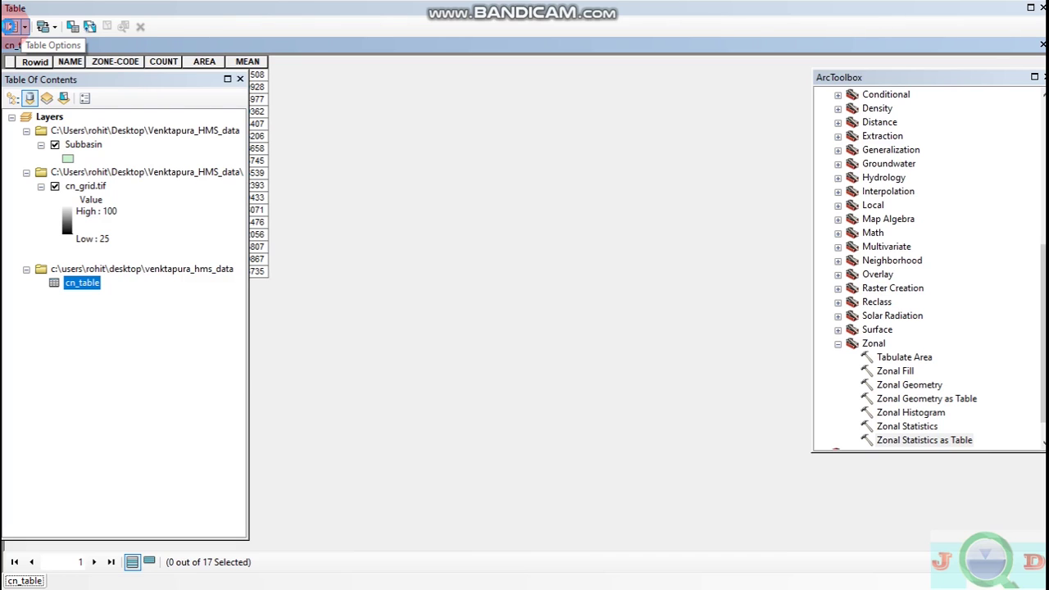
left_click(11, 26)
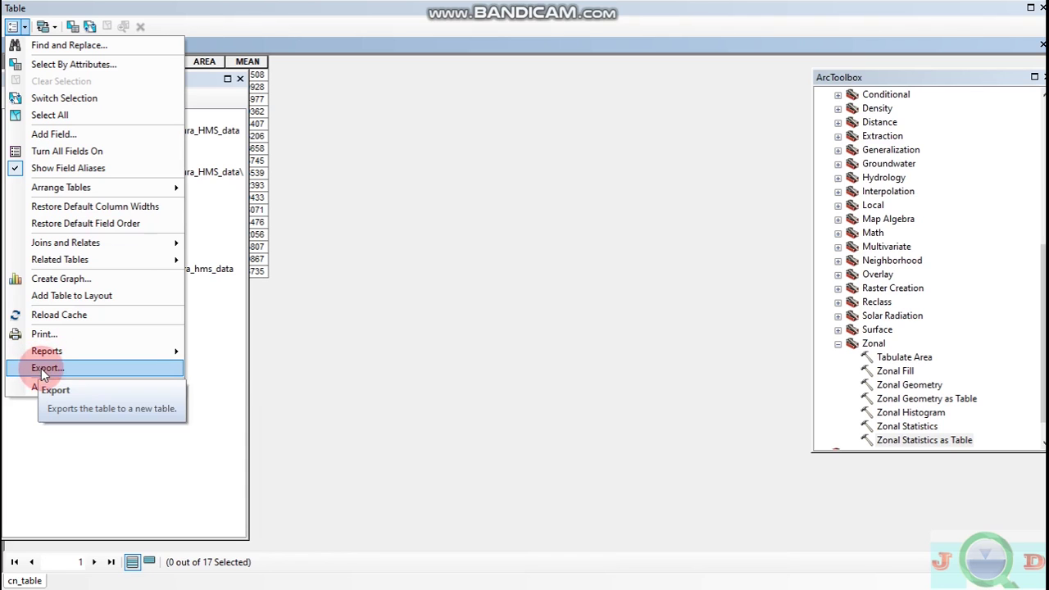
Step: Export cn_table, directing the output to Venktapura_HMS_data under the name cn_tables
left_click(40, 367)
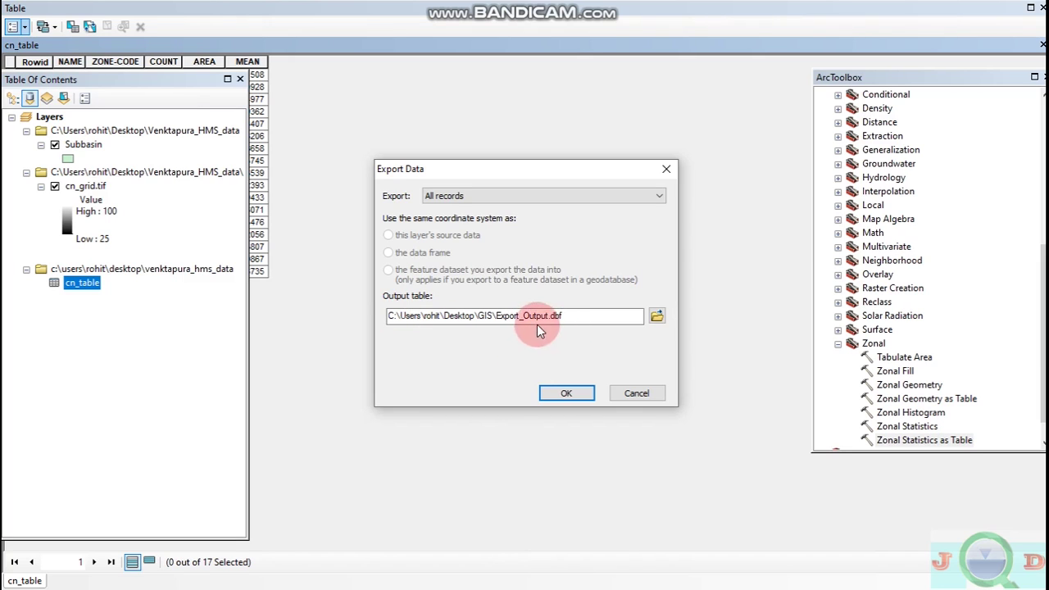
left_click(656, 318)
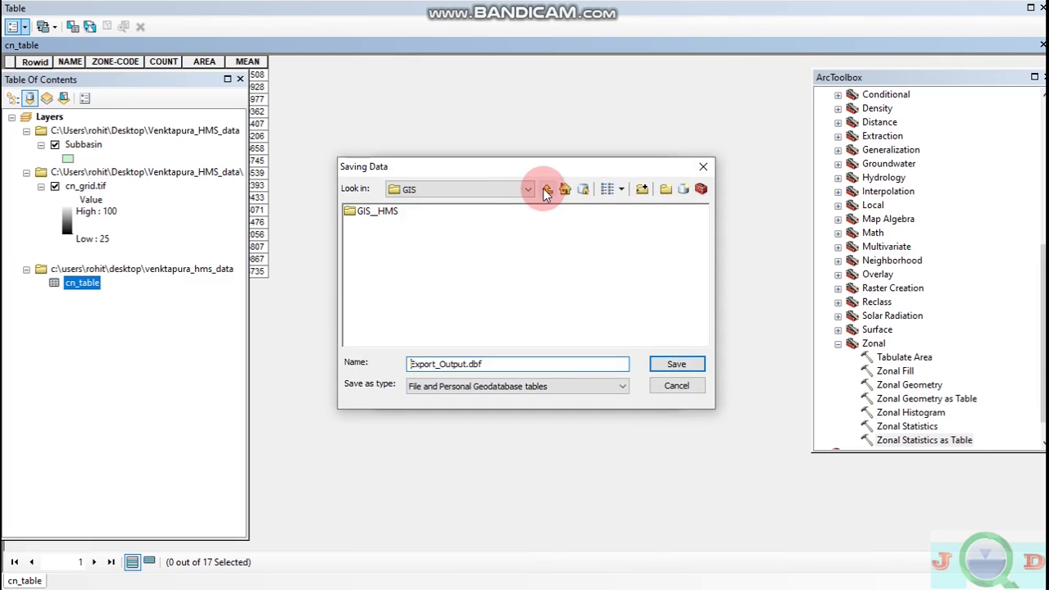
left_click(547, 191)
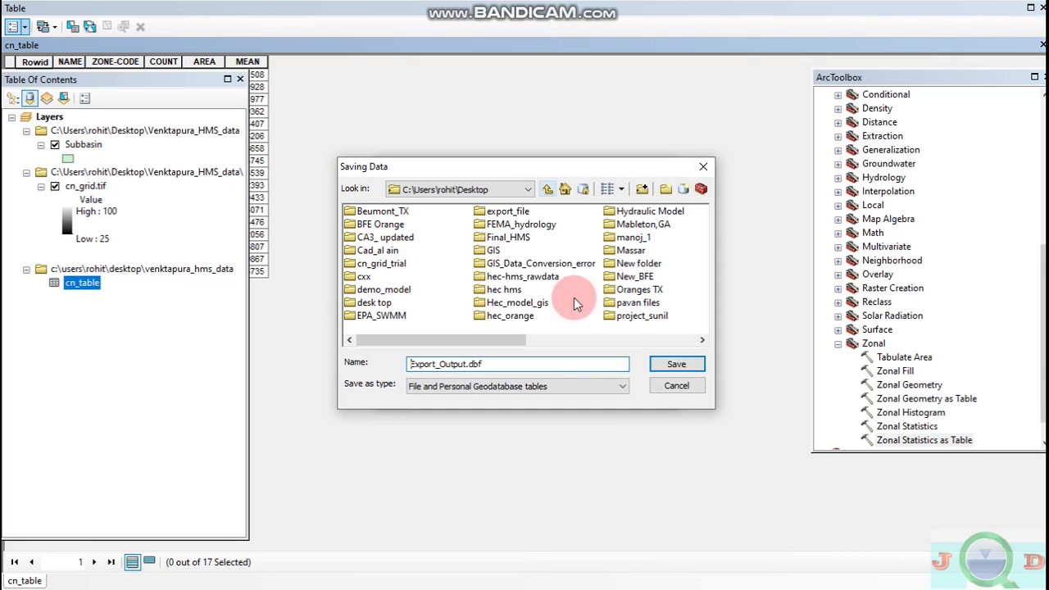
left_click(620, 342)
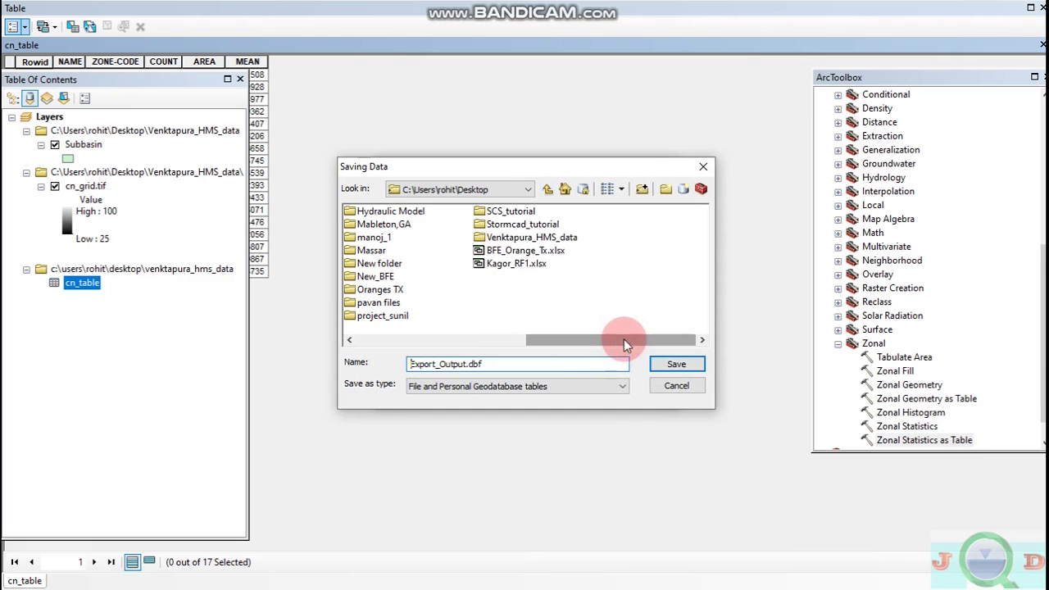
double_click(544, 243)
left_click(472, 363)
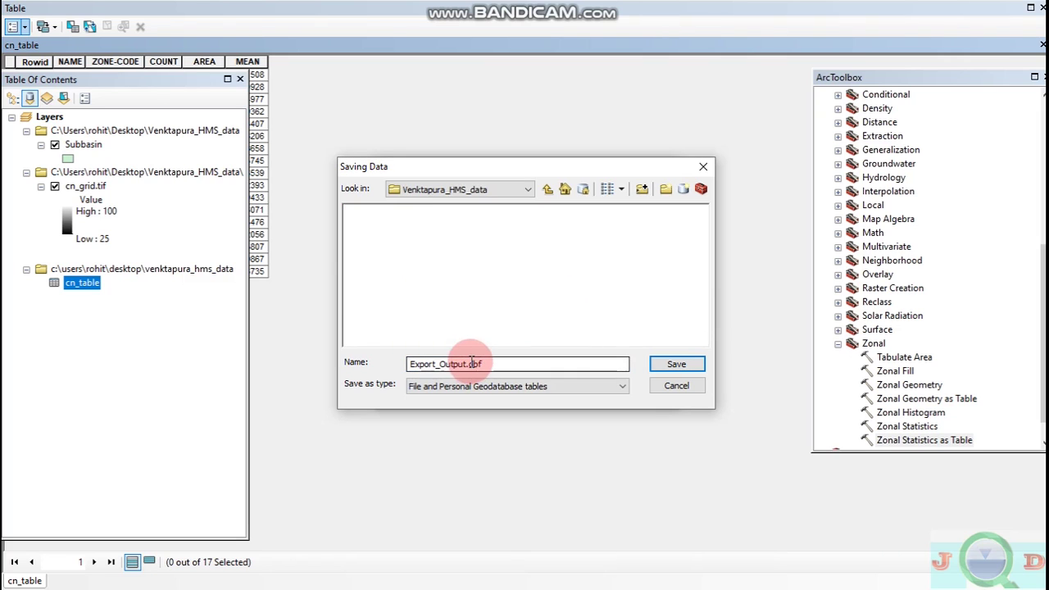
left_click_drag(465, 363, 375, 364)
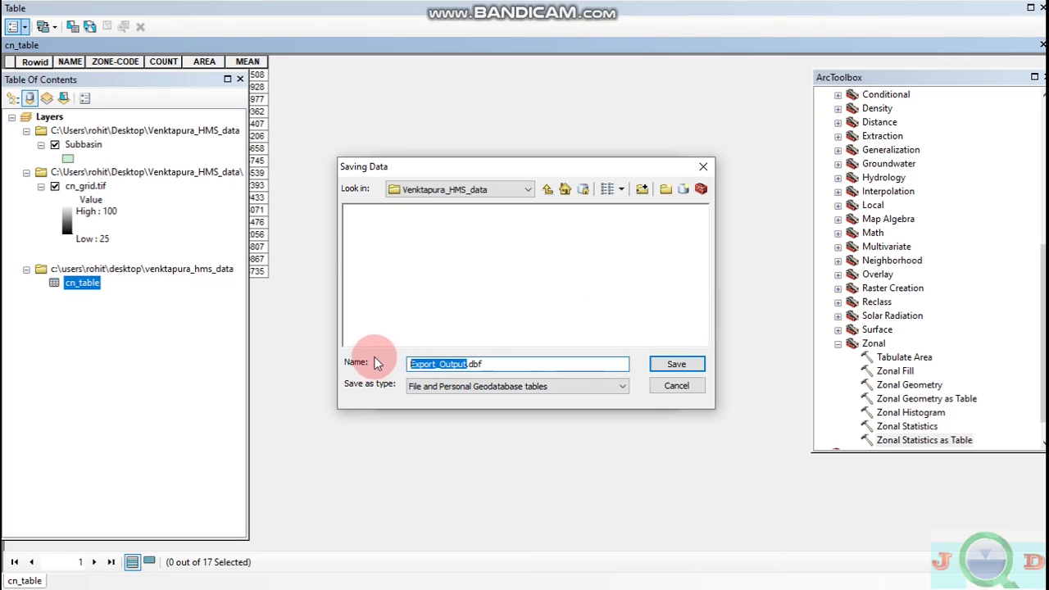
key("Caps_Lock")
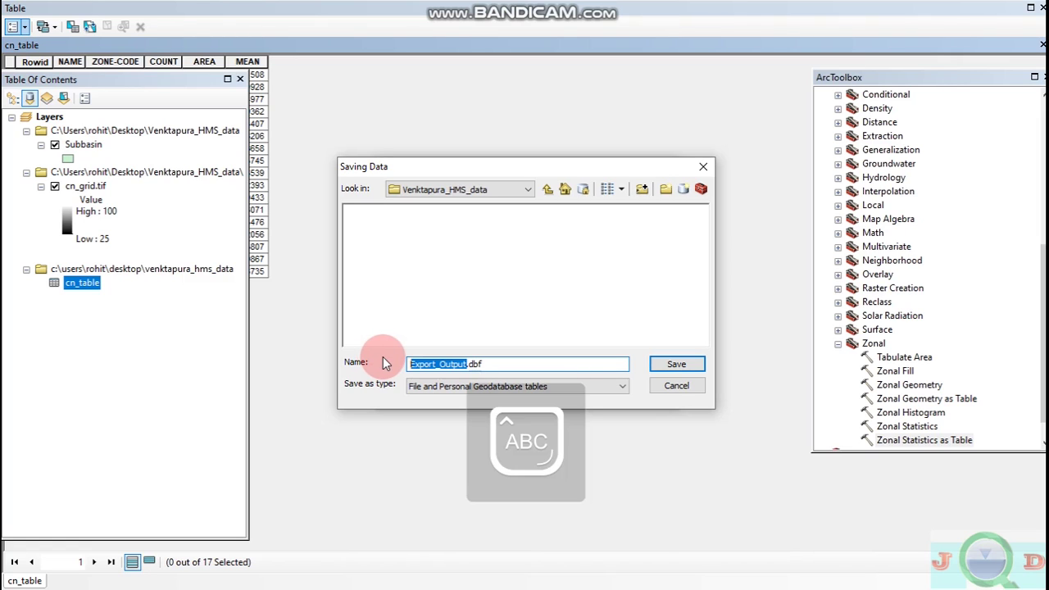
type("C")
key("Caps_Lock")
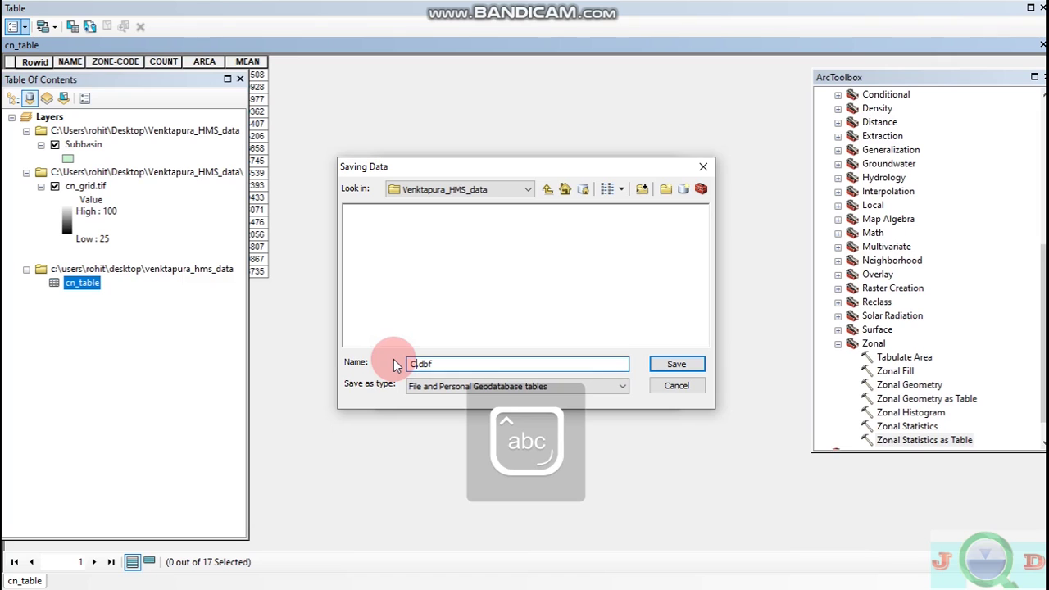
key("BackSpace")
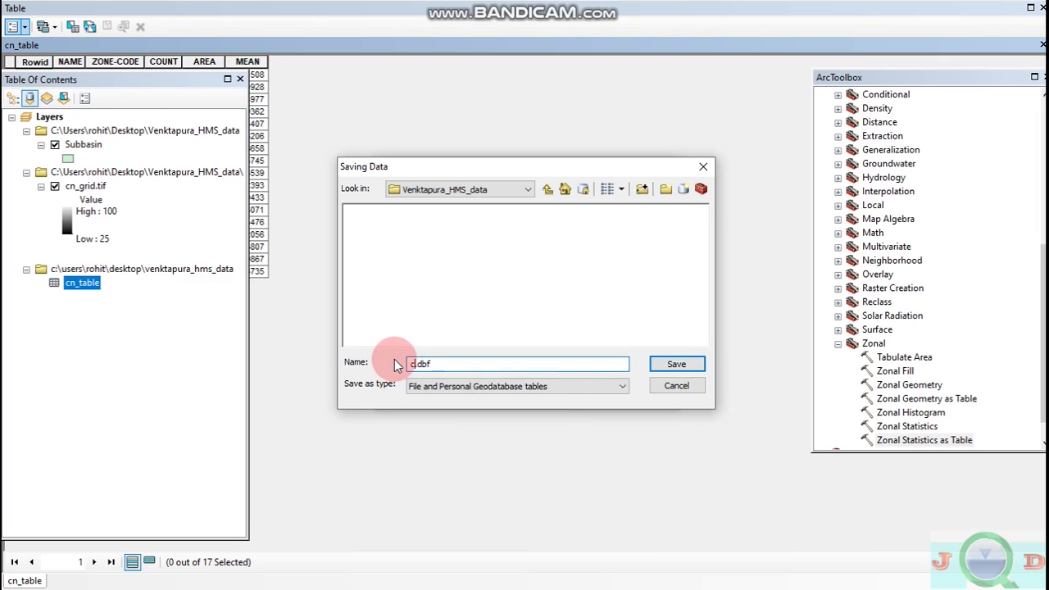
type("cn_t")
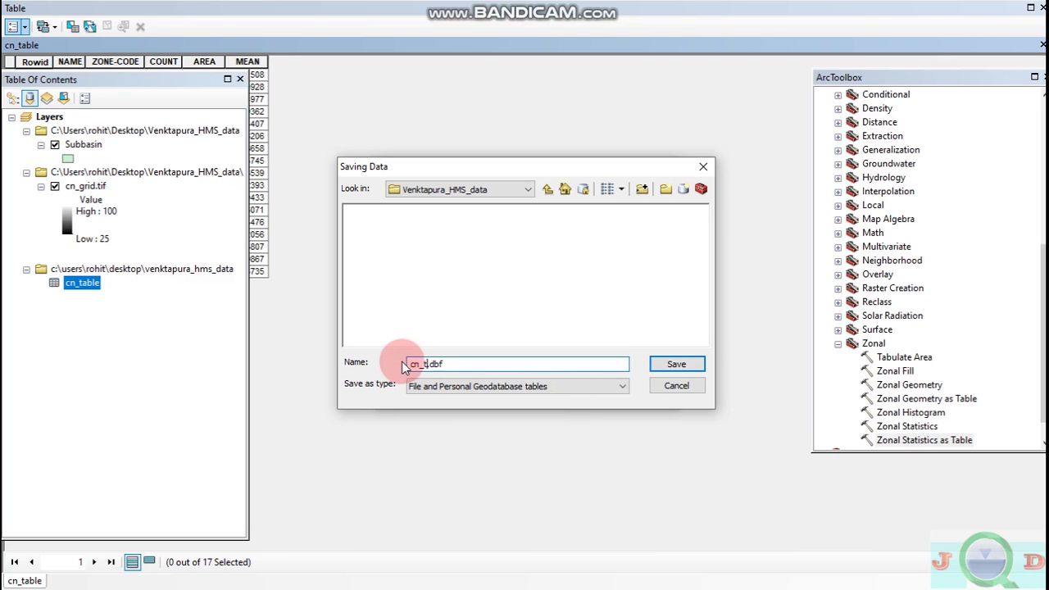
type("ab")
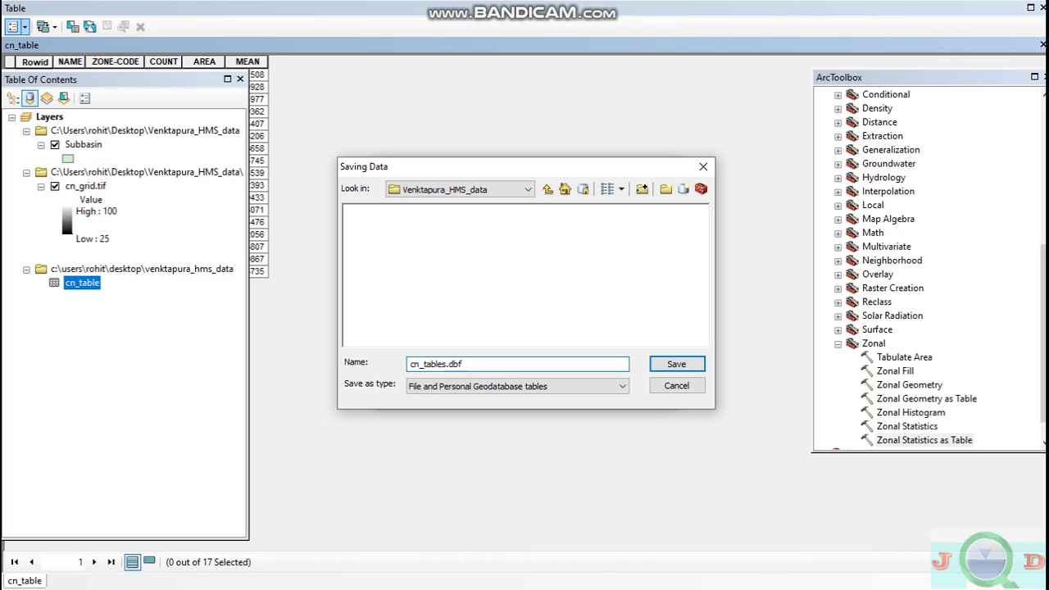
type("les")
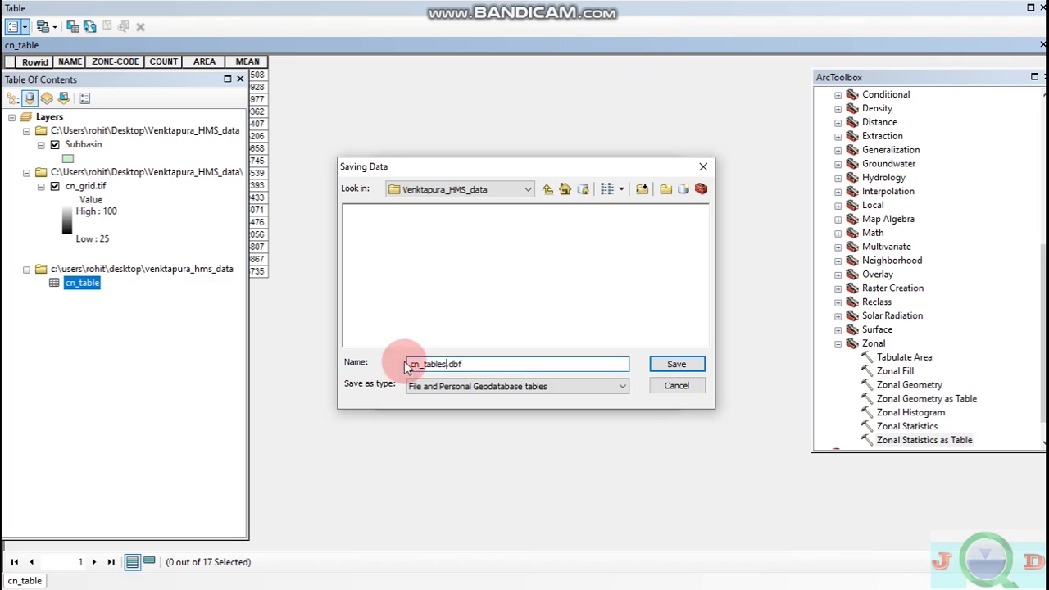
Step: Save it as the dBASE table cn_tables.dbf and decline adding it to the map
left_click(681, 366)
left_click(666, 262)
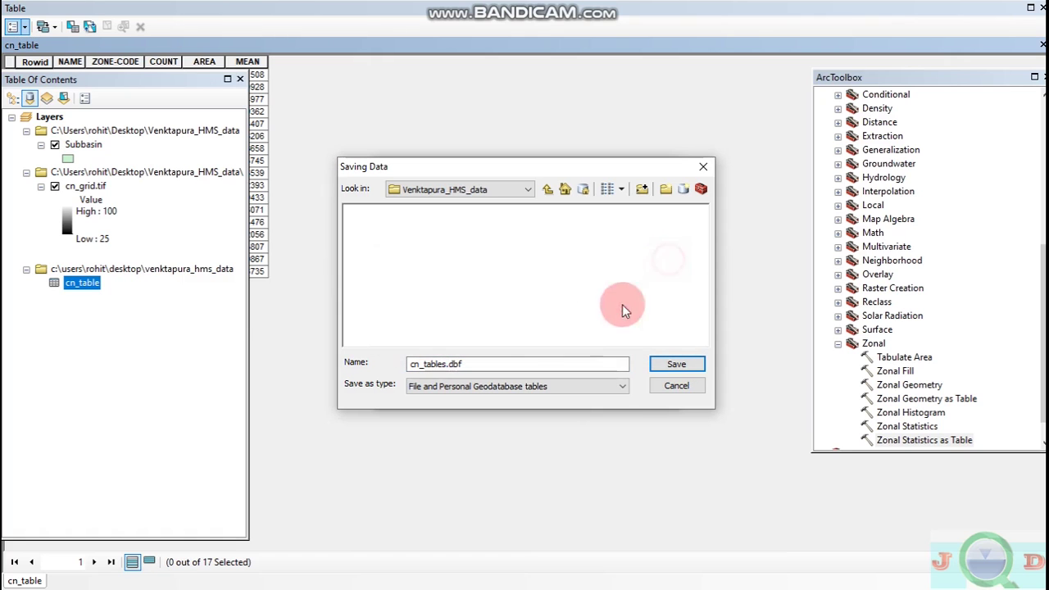
left_click(582, 386)
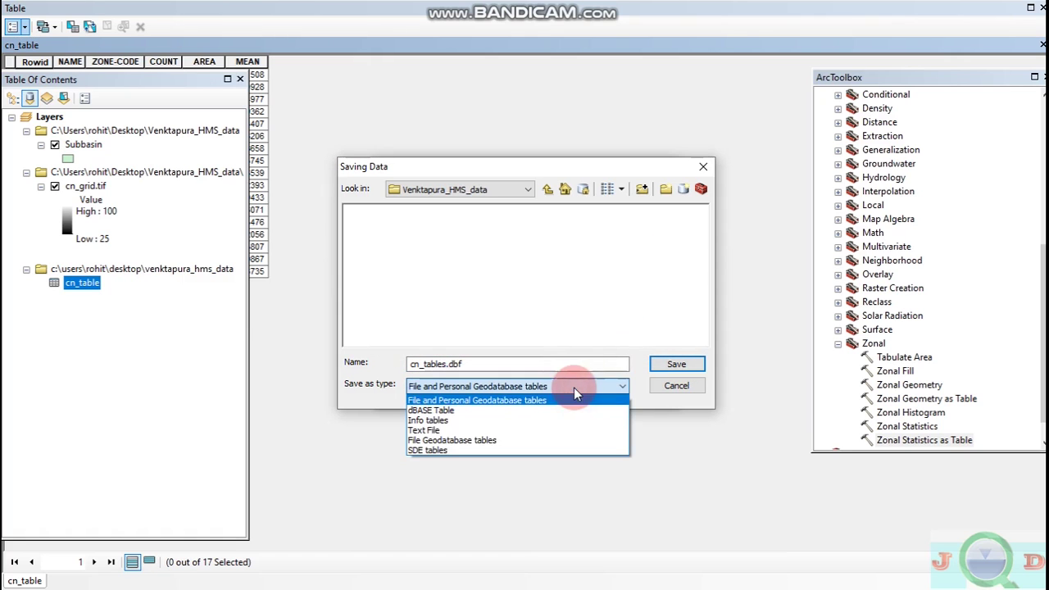
left_click(441, 410)
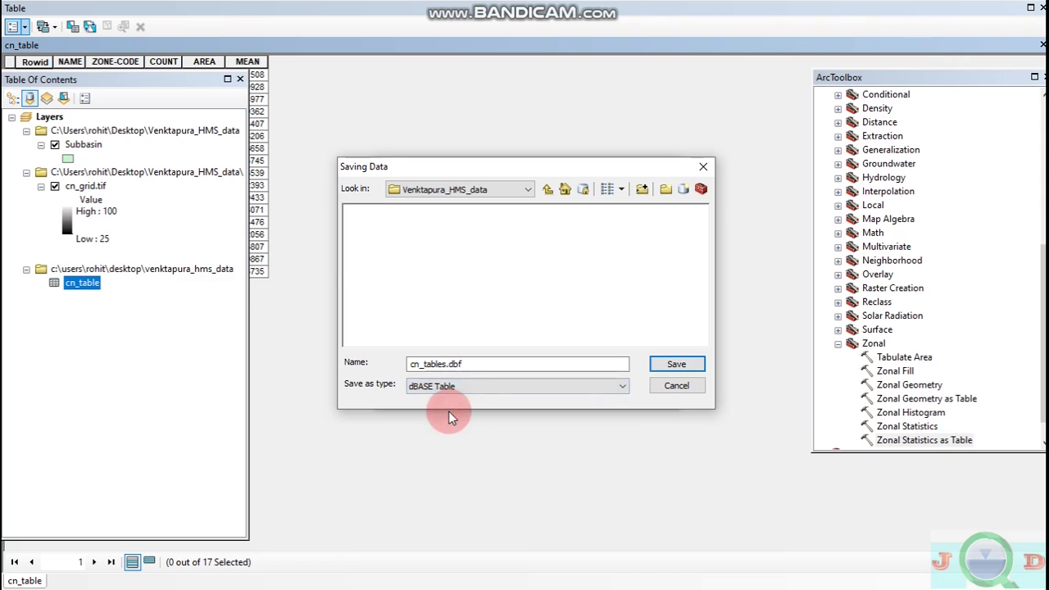
left_click(676, 366)
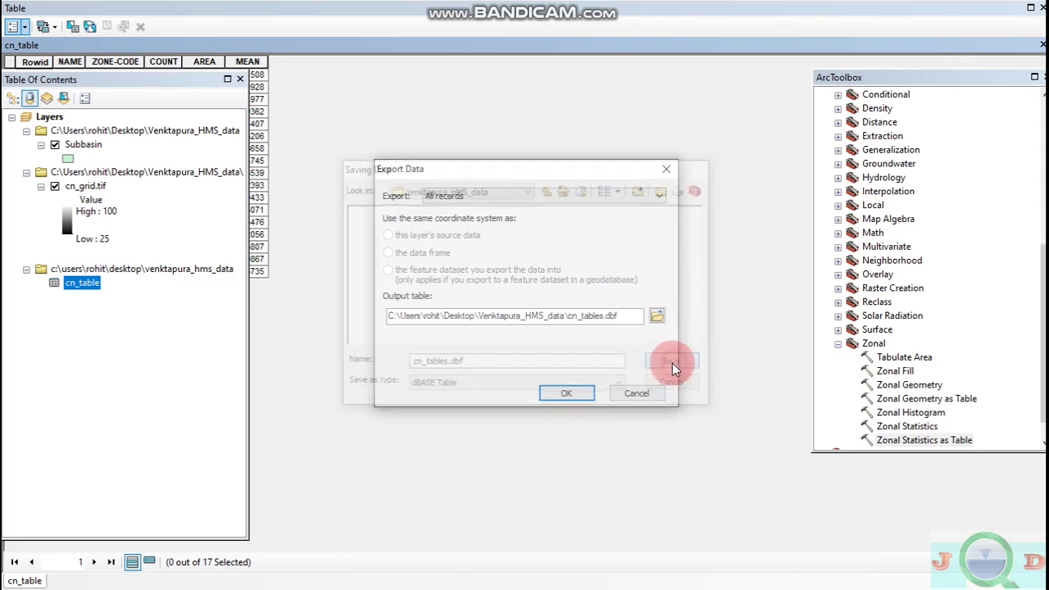
left_click(580, 393)
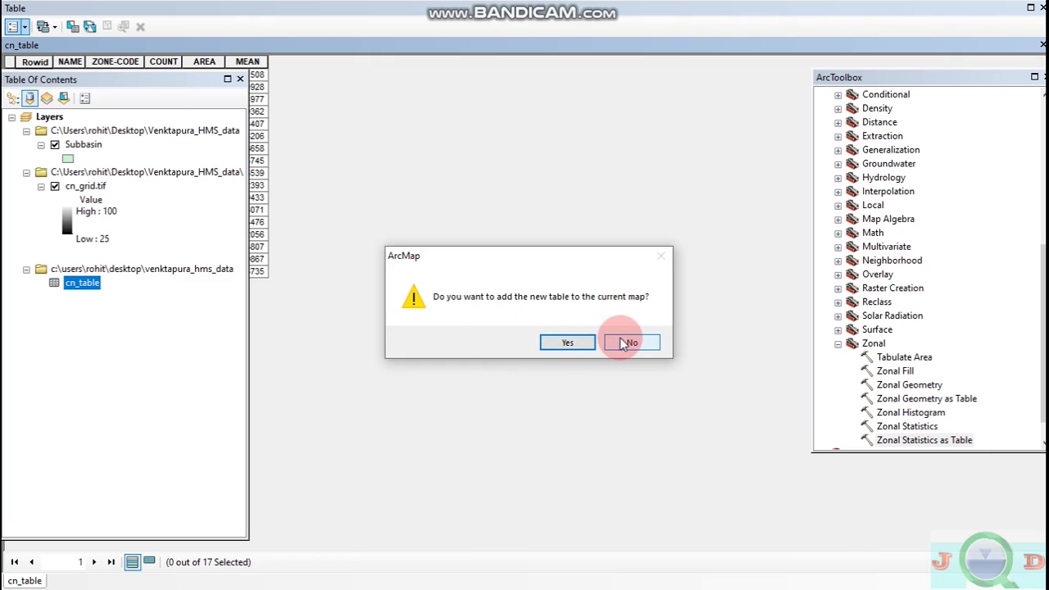
left_click(627, 342)
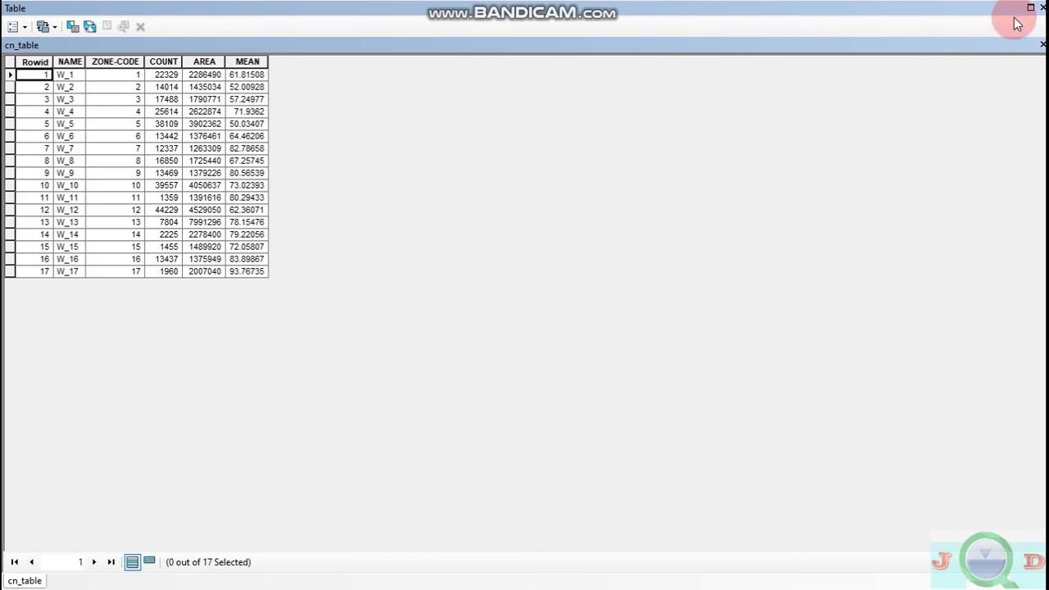
Step: Close the cn_table window, pan the subbasin map, and switch to the HEC_curve_number workbook
left_click(1042, 7)
left_click_drag(676, 158, 590, 238)
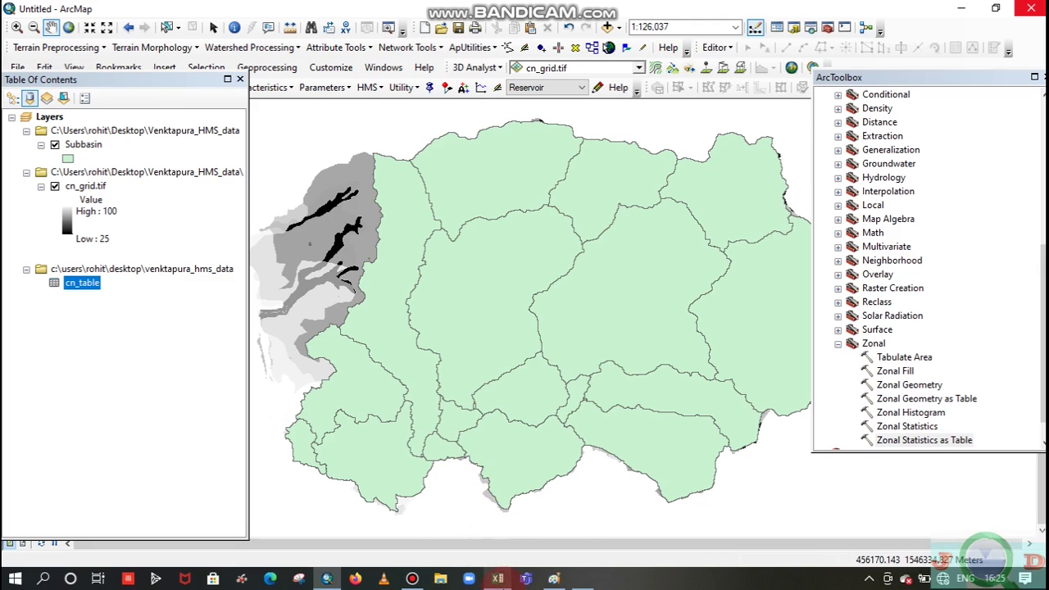
mouse_move(497, 578)
left_click(499, 541)
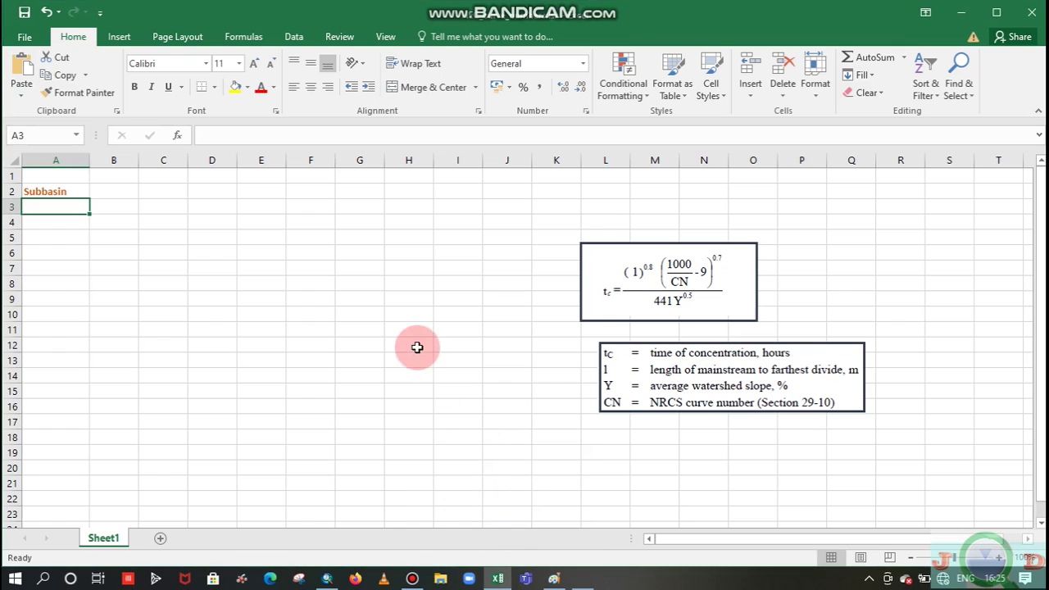
Step: Open cn_tables.dbf from Desktop\Venktapura_HMS_data using the dBase Files (*.dbf) filter
left_click_drag(417, 347, 450, 345)
left_click(343, 255)
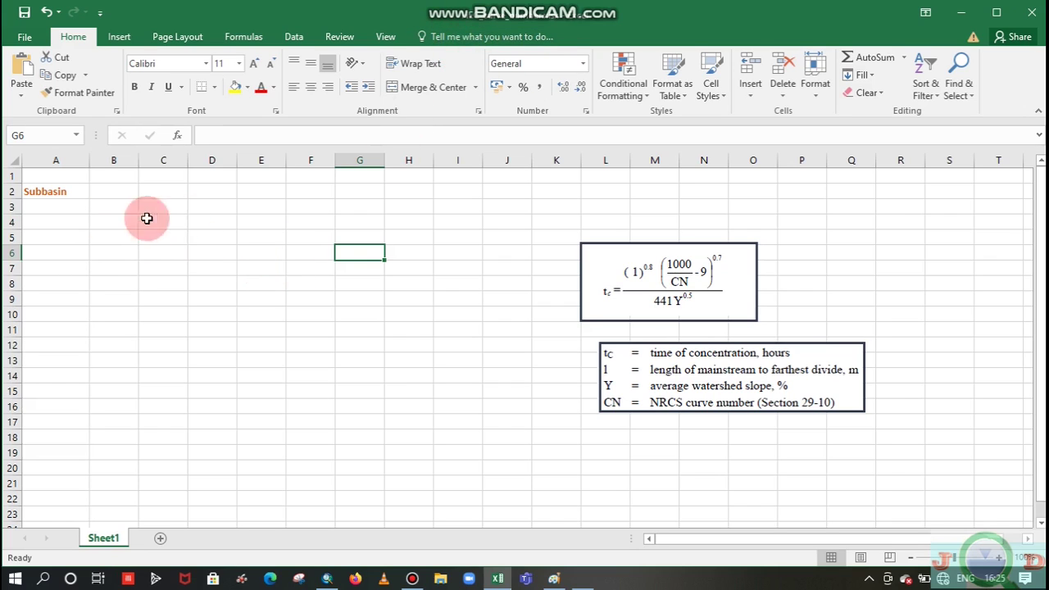
left_click(27, 39)
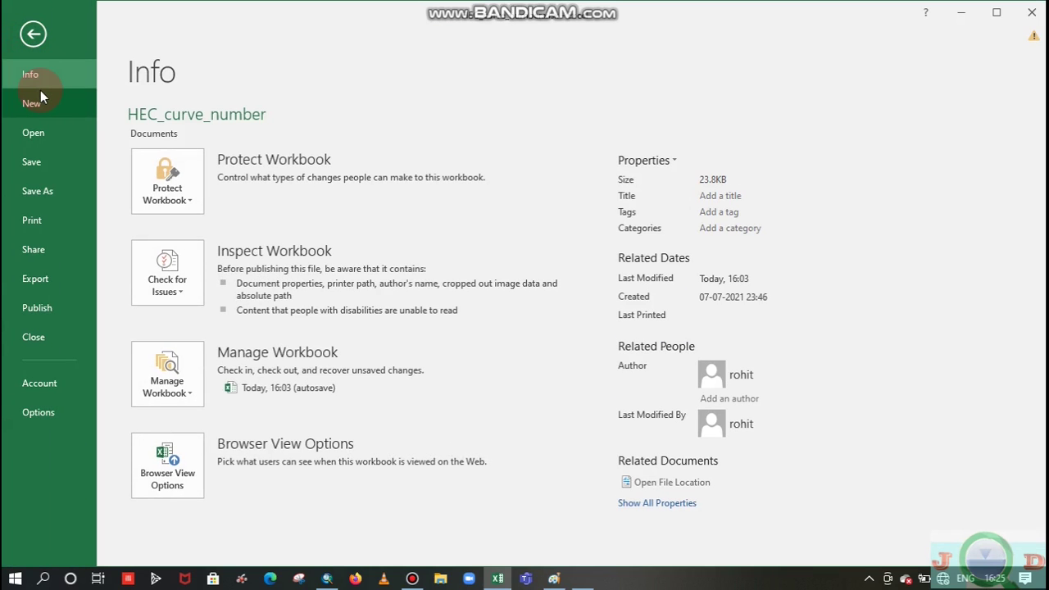
left_click(33, 135)
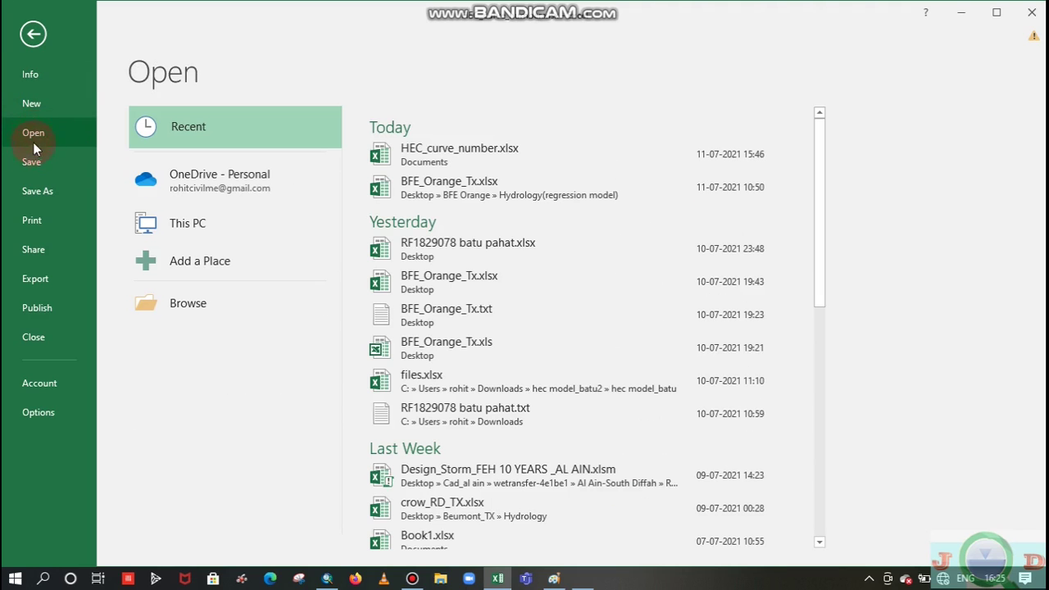
left_click(149, 262)
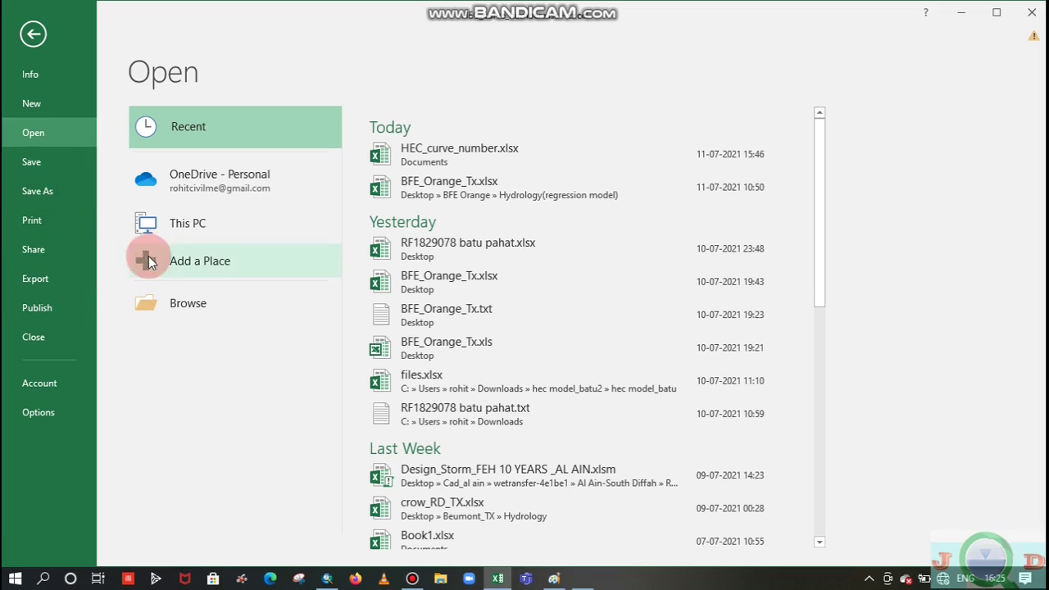
left_click(154, 298)
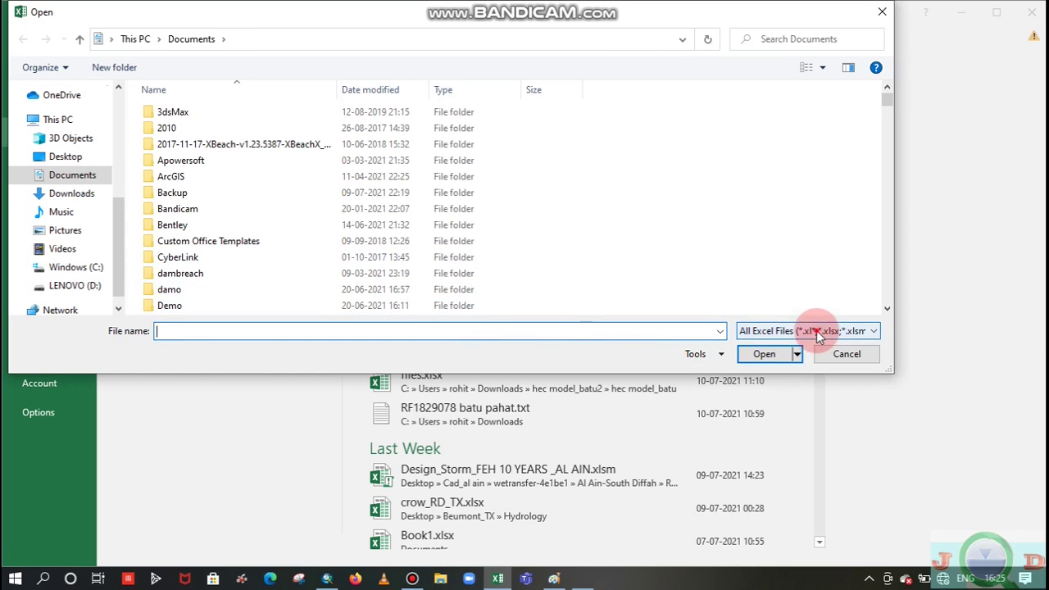
left_click(807, 330)
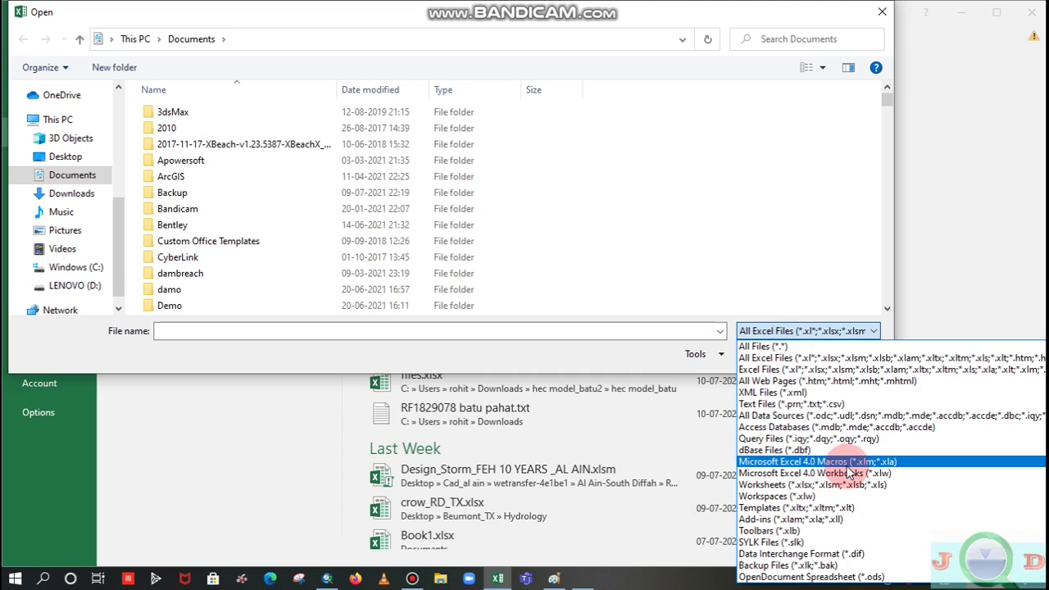
left_click(759, 451)
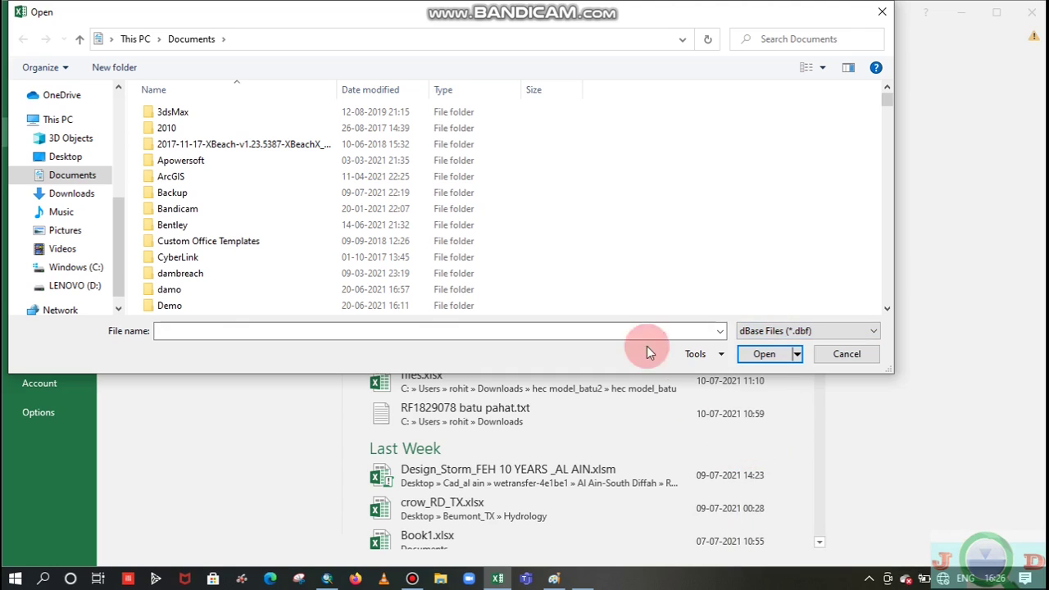
left_click(53, 155)
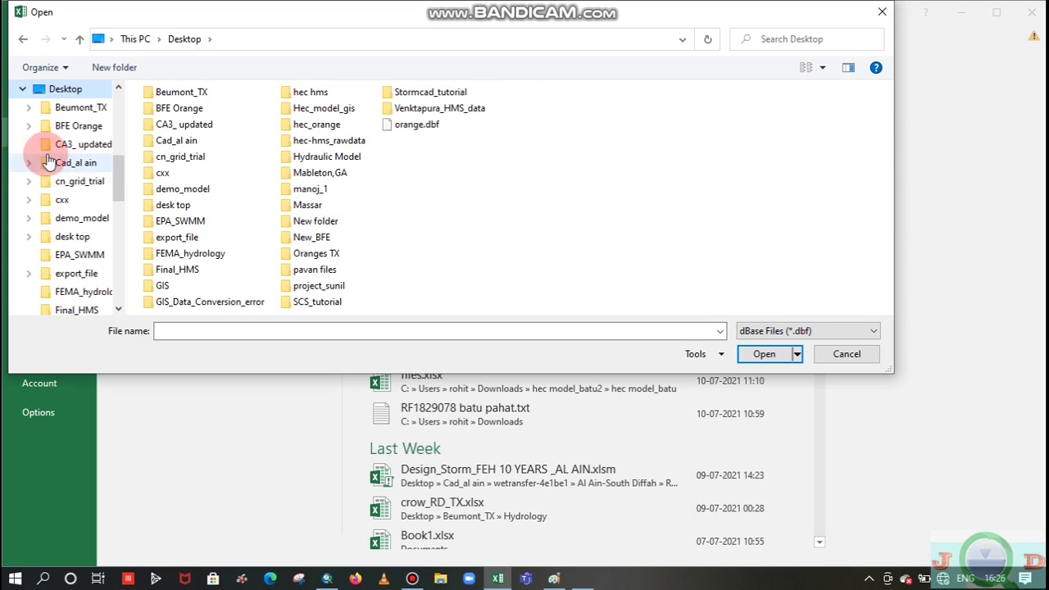
double_click(412, 109)
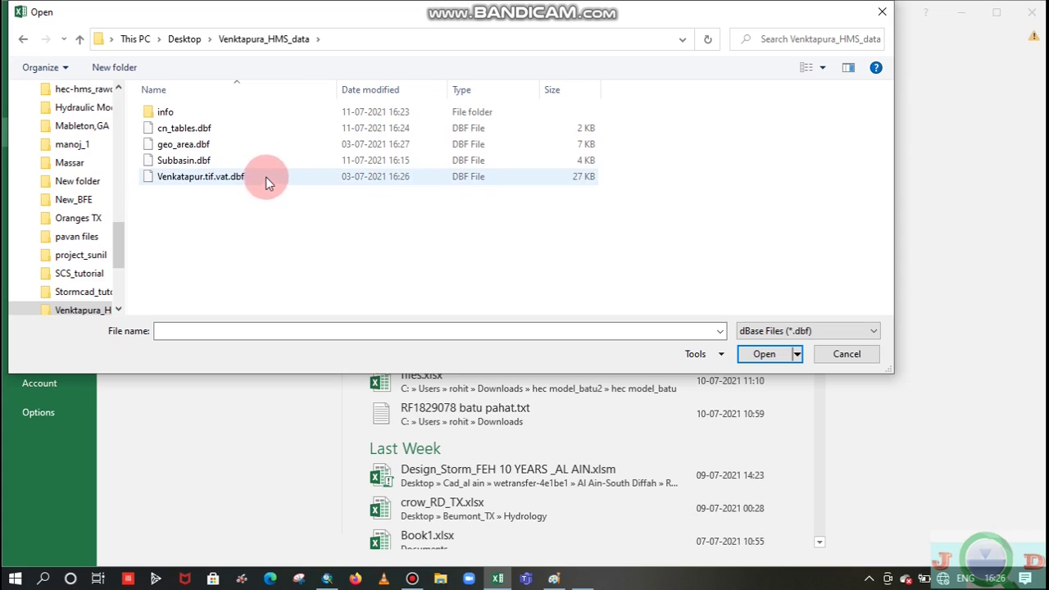
left_click(172, 130)
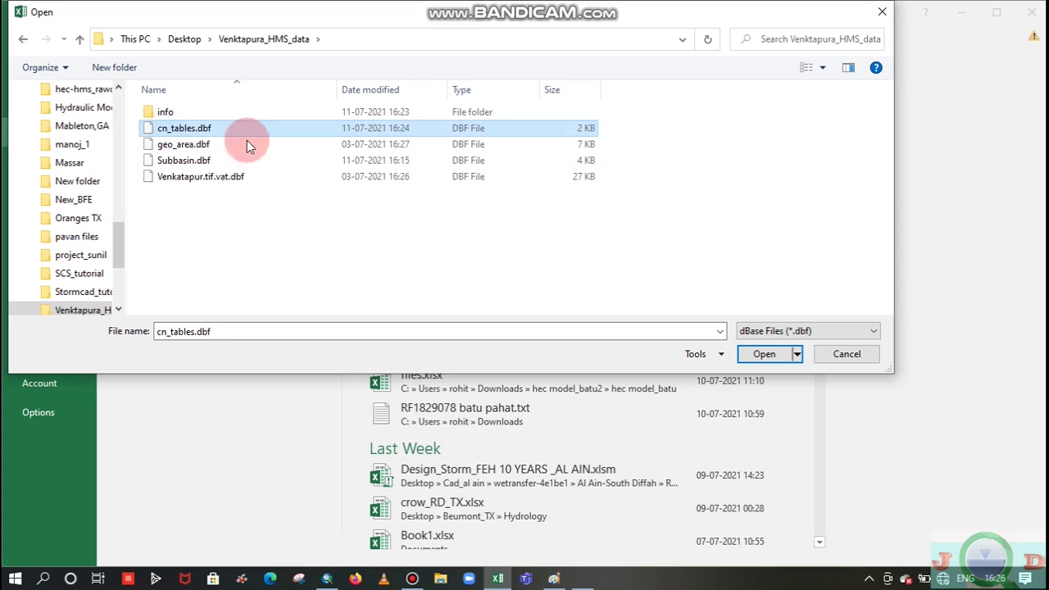
left_click(767, 355)
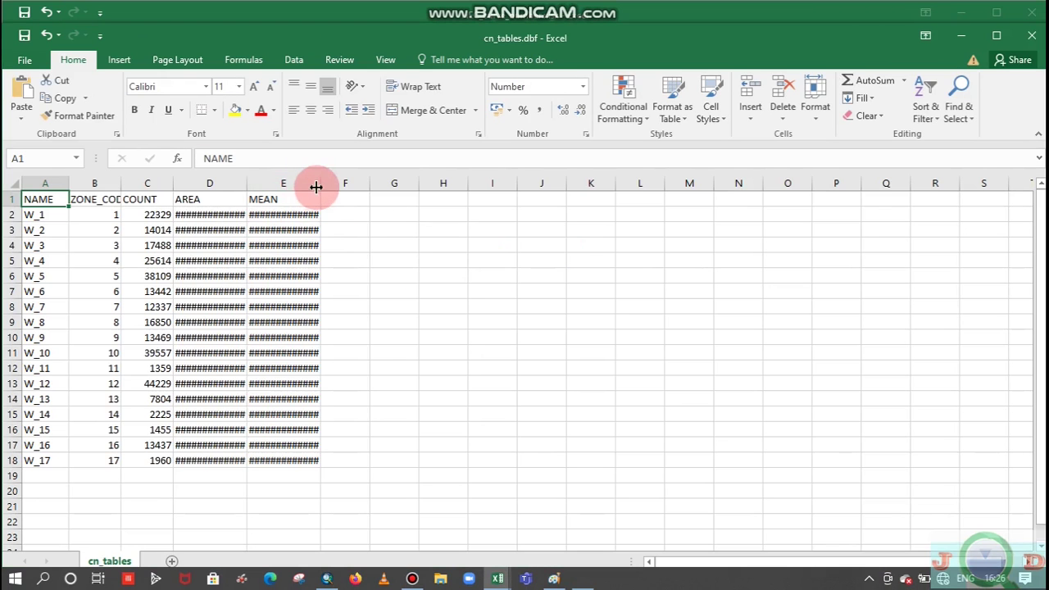
Step: Widen columns D and E, then copy the subbasin names W_1 to W_17 from A2:A18
left_click_drag(316, 187, 365, 186)
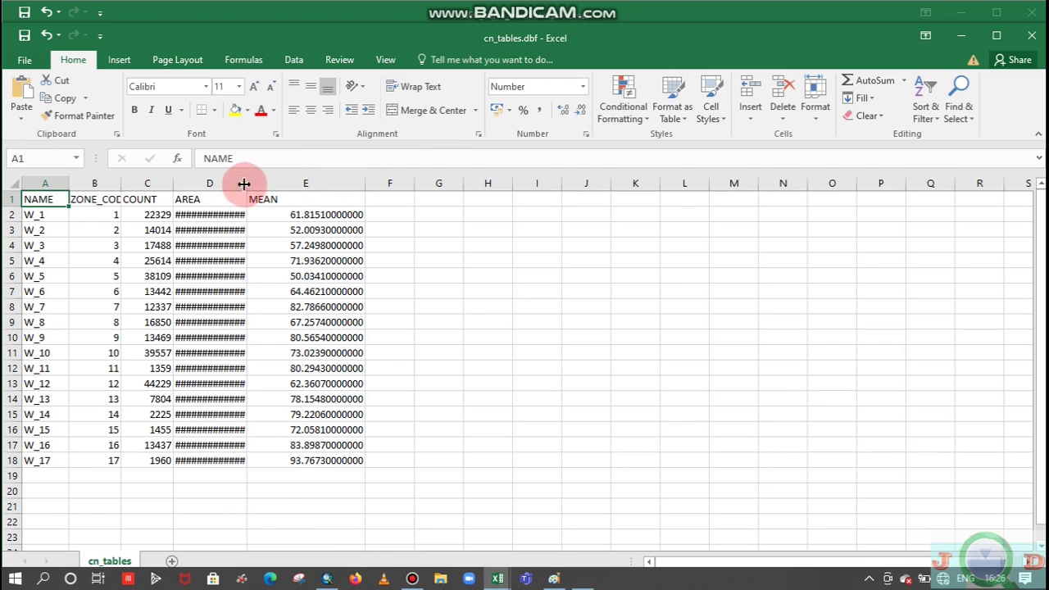
left_click_drag(244, 184, 294, 182)
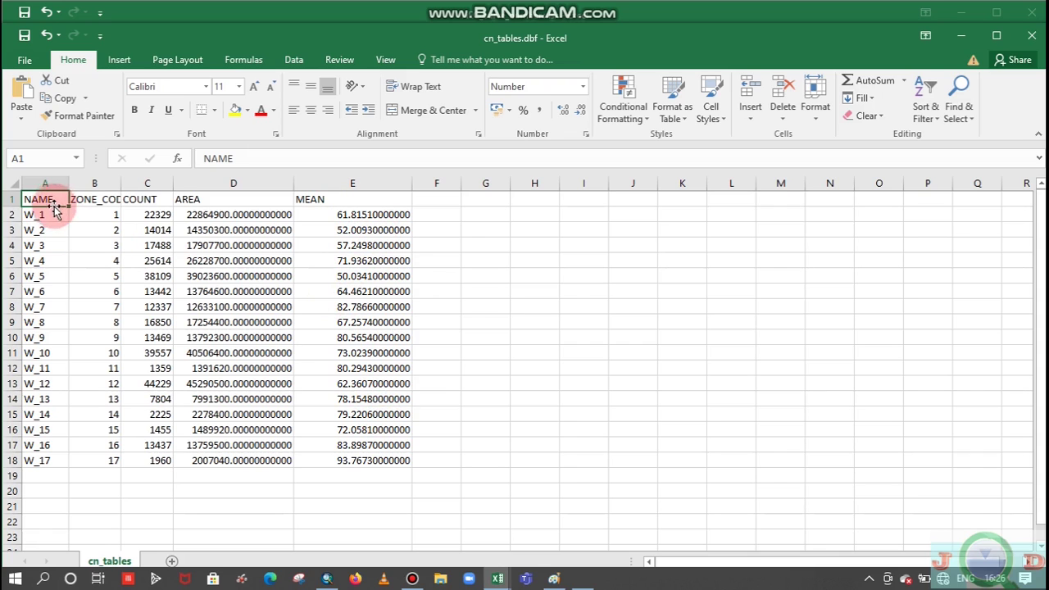
left_click_drag(52, 199, 43, 461)
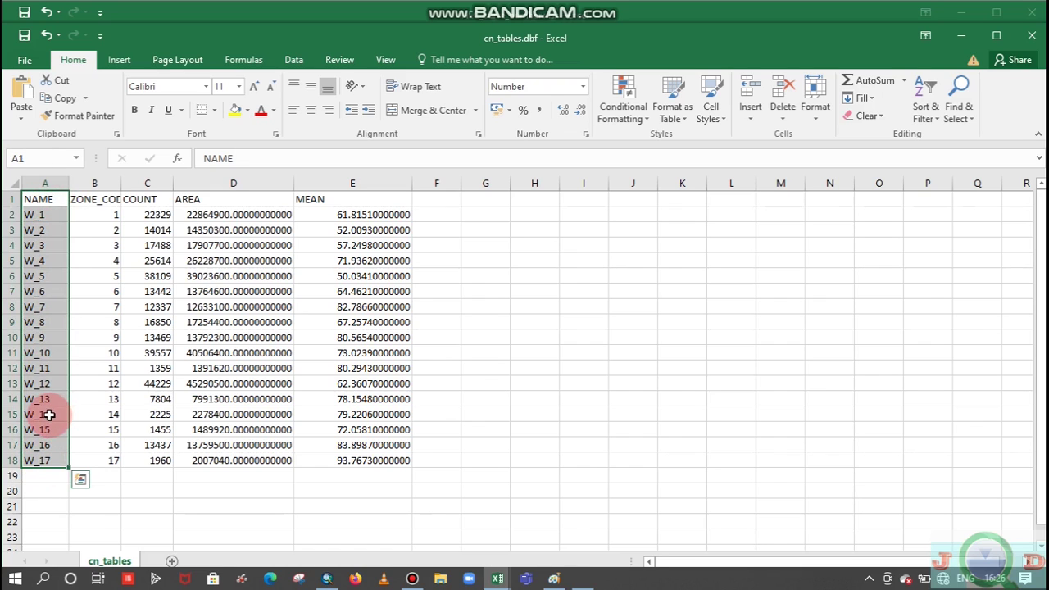
key("ctrl+c")
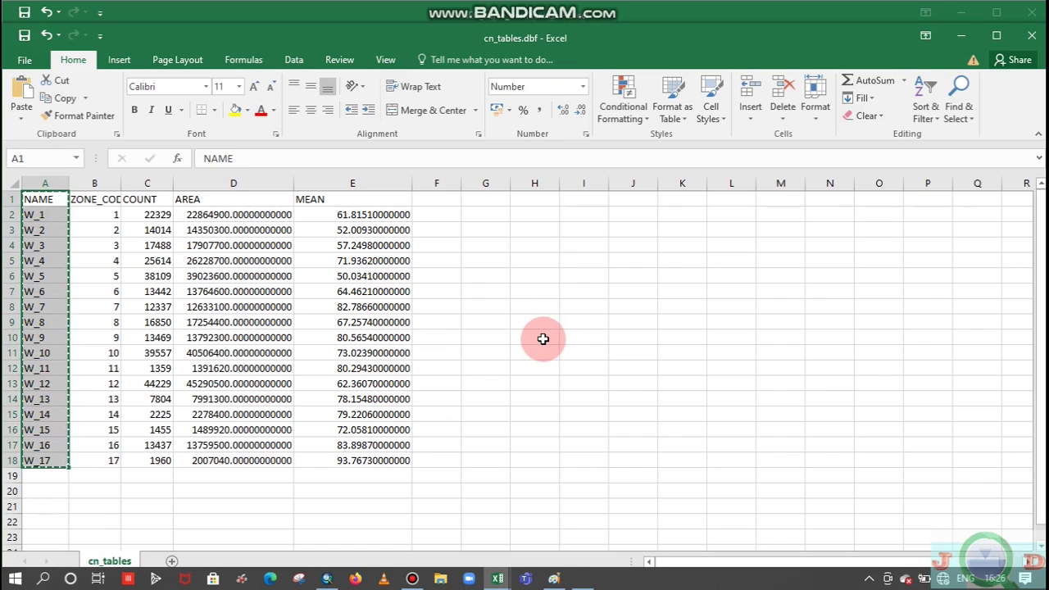
left_click_drag(42, 215, 48, 459)
key("ctrl+c")
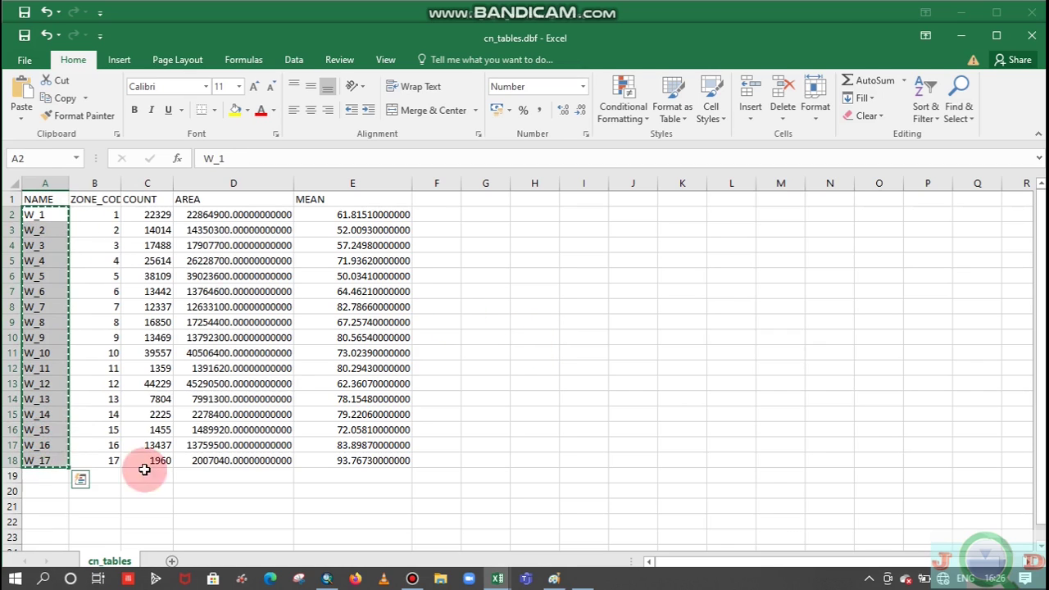
Step: Paste subbasin names W_1 to W_17 under Subbasin in the HEC_curve_number workbook
mouse_move(496, 580)
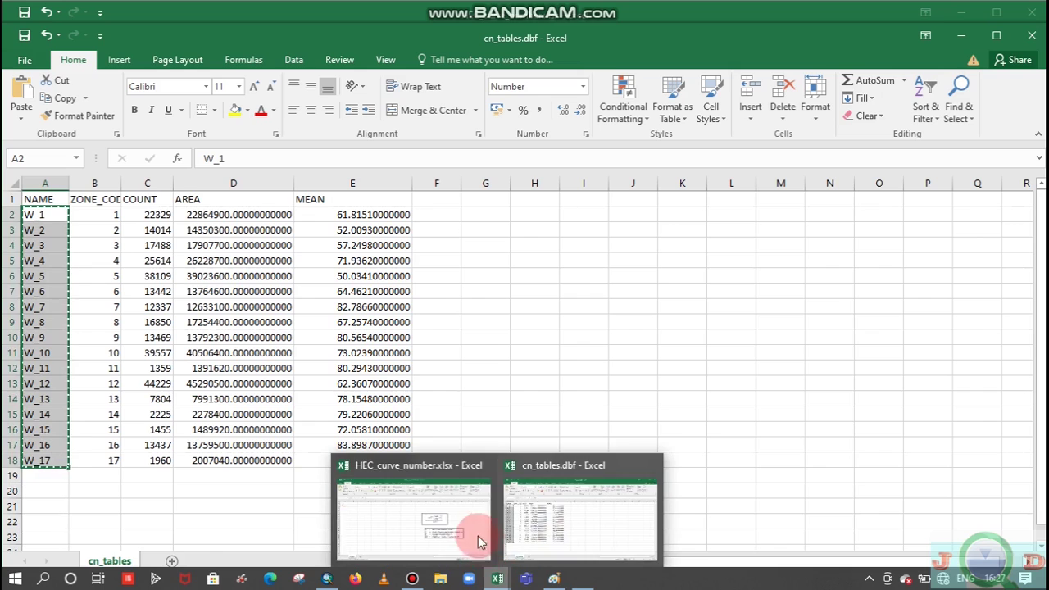
left_click(445, 529)
left_click(44, 206)
left_click_drag(44, 207, 41, 515)
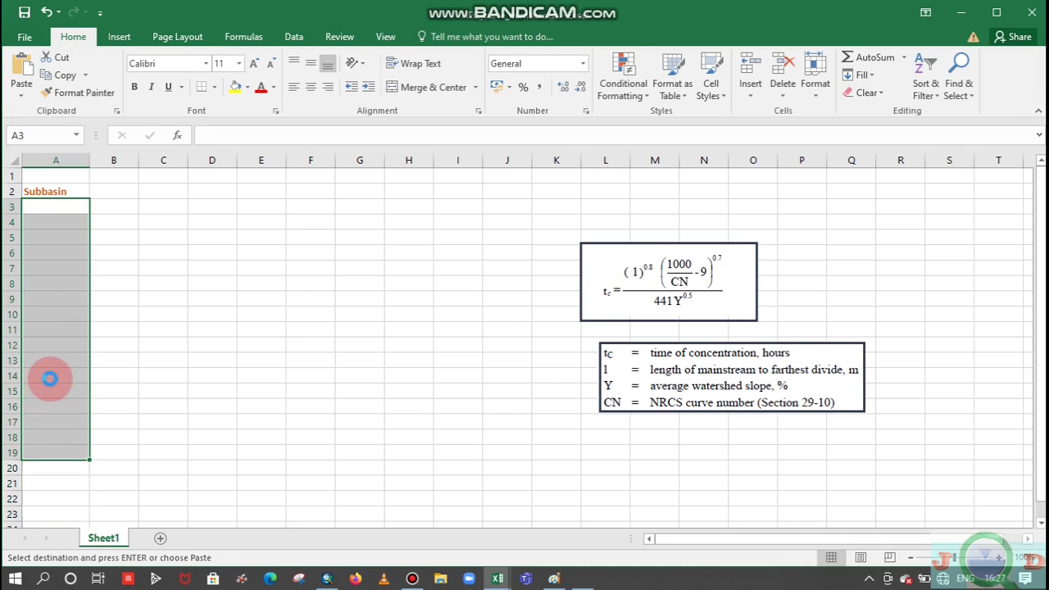
key("ctrl+v")
Step: Select the MEAN curve-number values in the cn_tables workbook
left_click(118, 192)
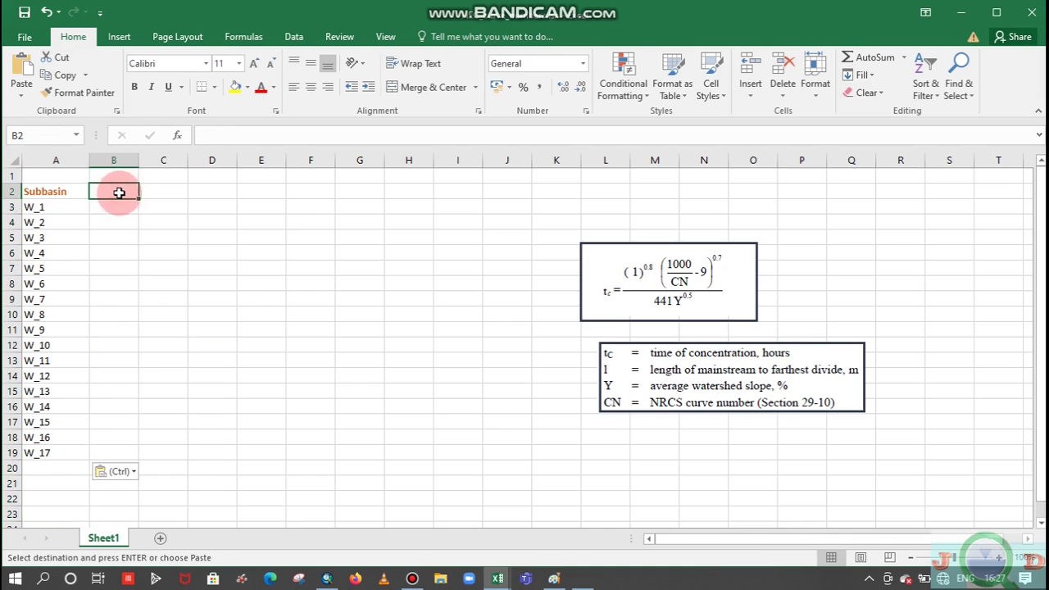
mouse_move(497, 578)
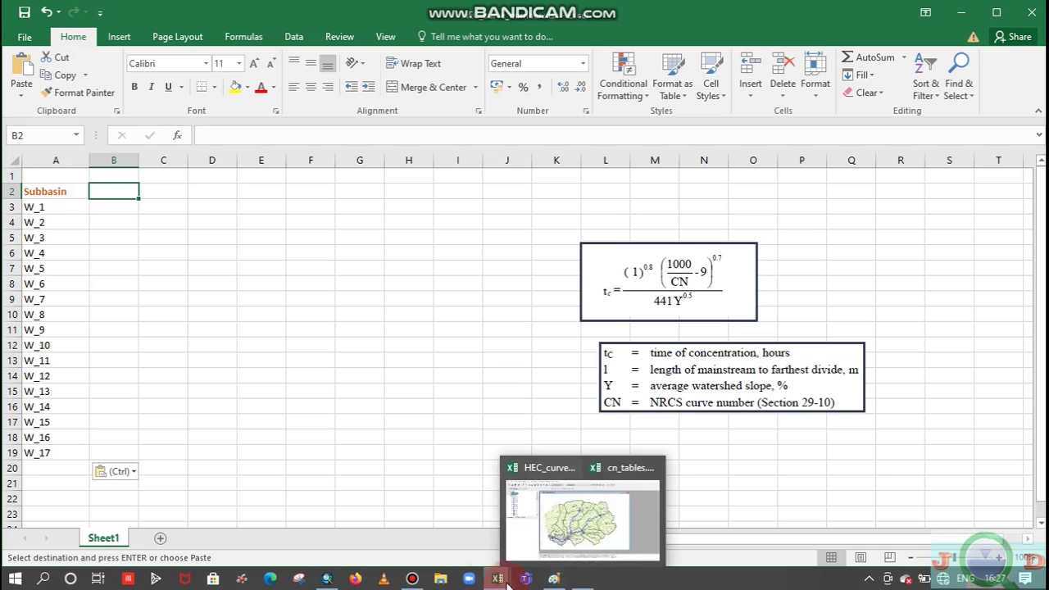
left_click(543, 519)
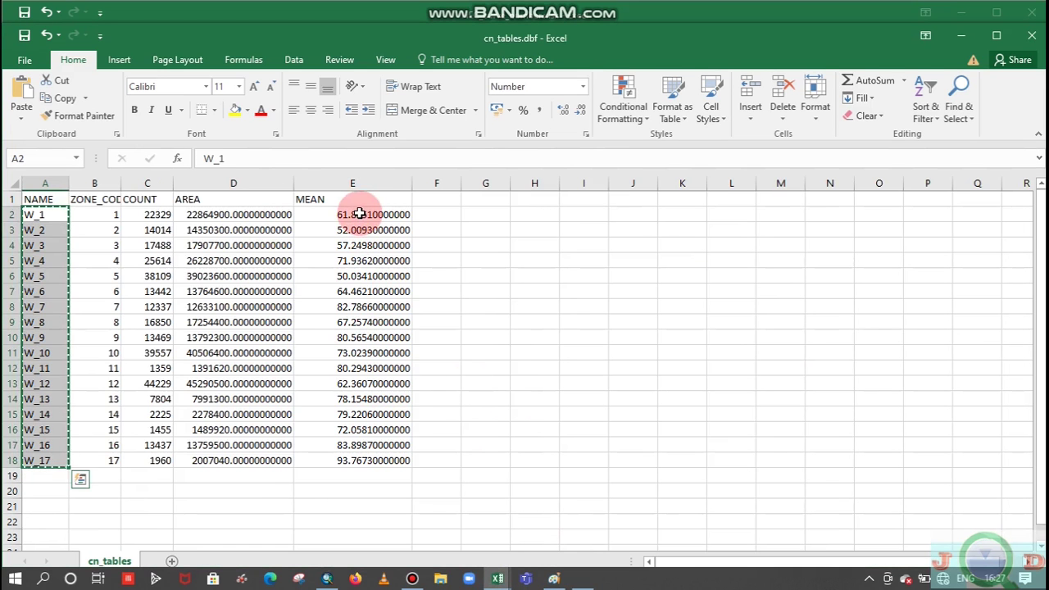
left_click_drag(353, 214, 357, 459)
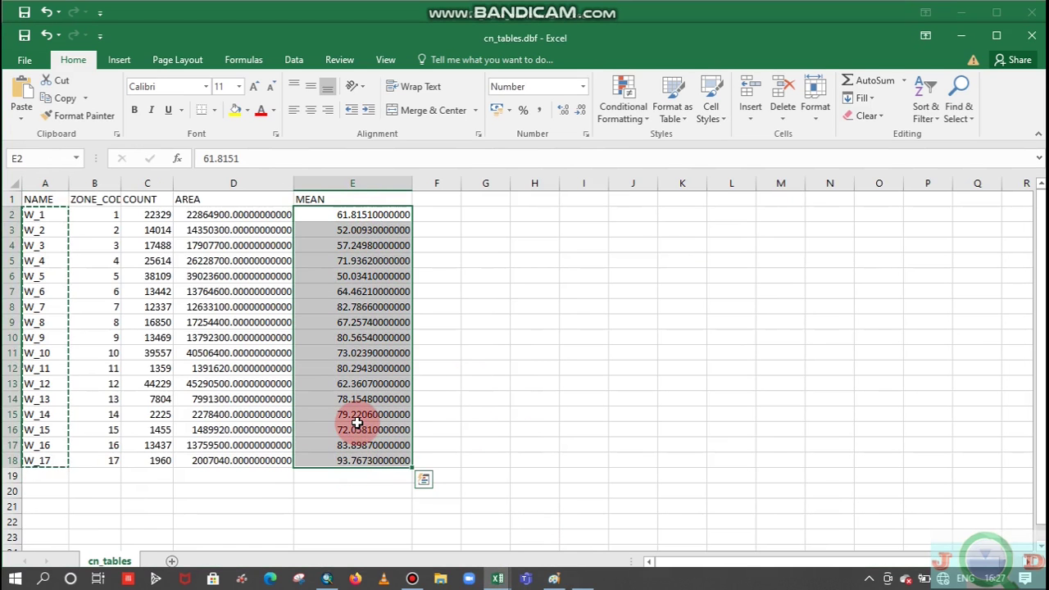
left_click(584, 578)
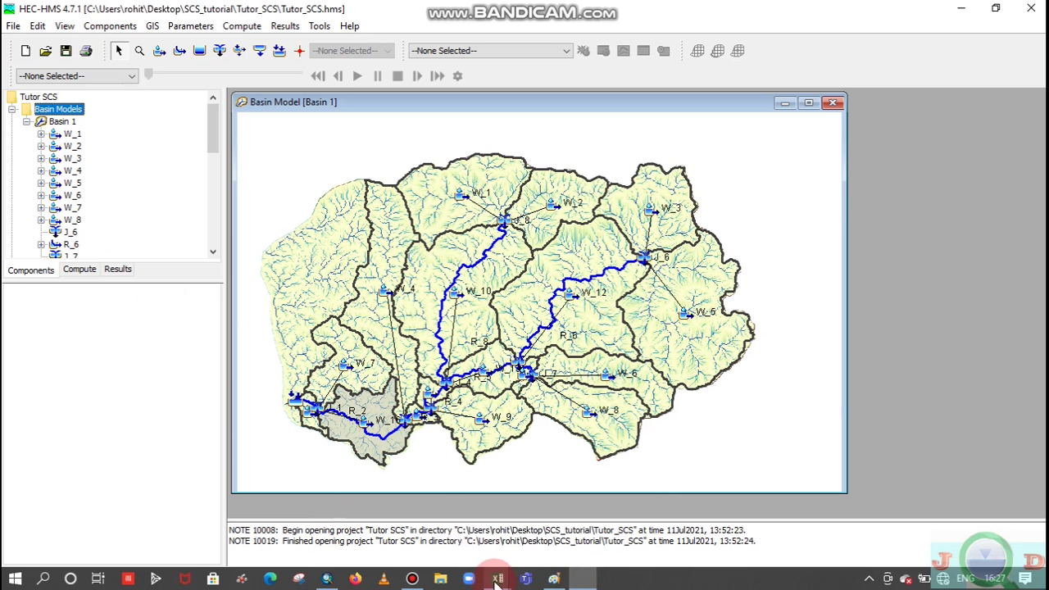
mouse_move(497, 579)
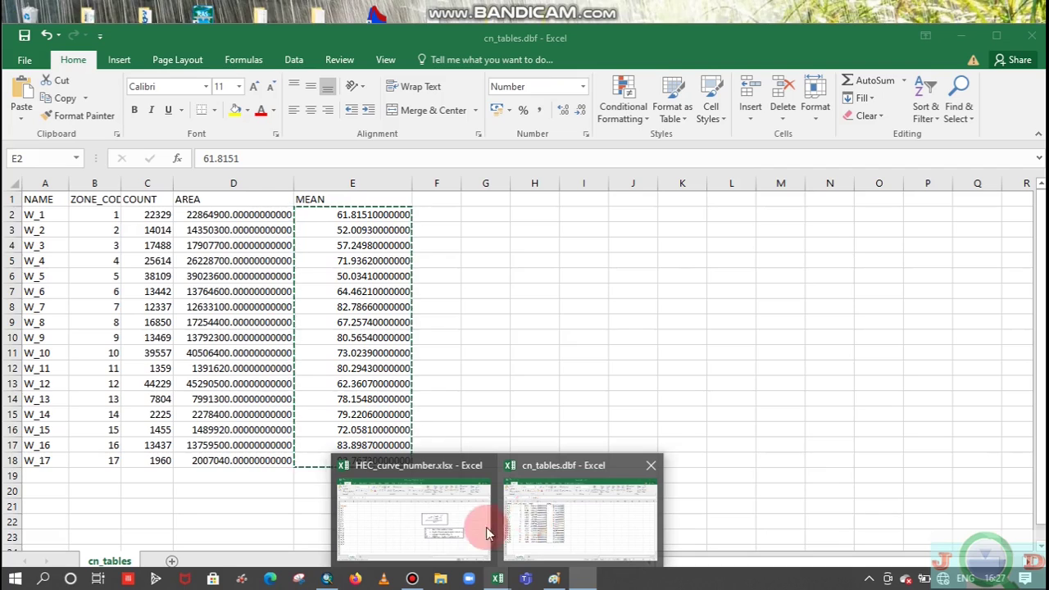
left_click(487, 533)
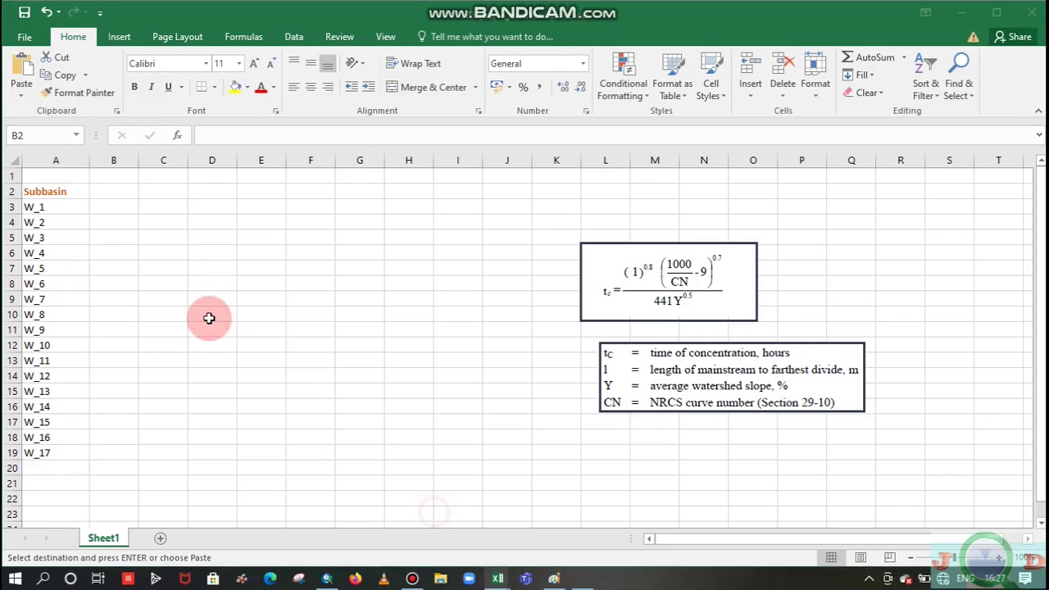
Step: Enter the heading CN in cell B2 of HEC_curve_number
key("Caps_Lock")
left_click(100, 191)
type("C")
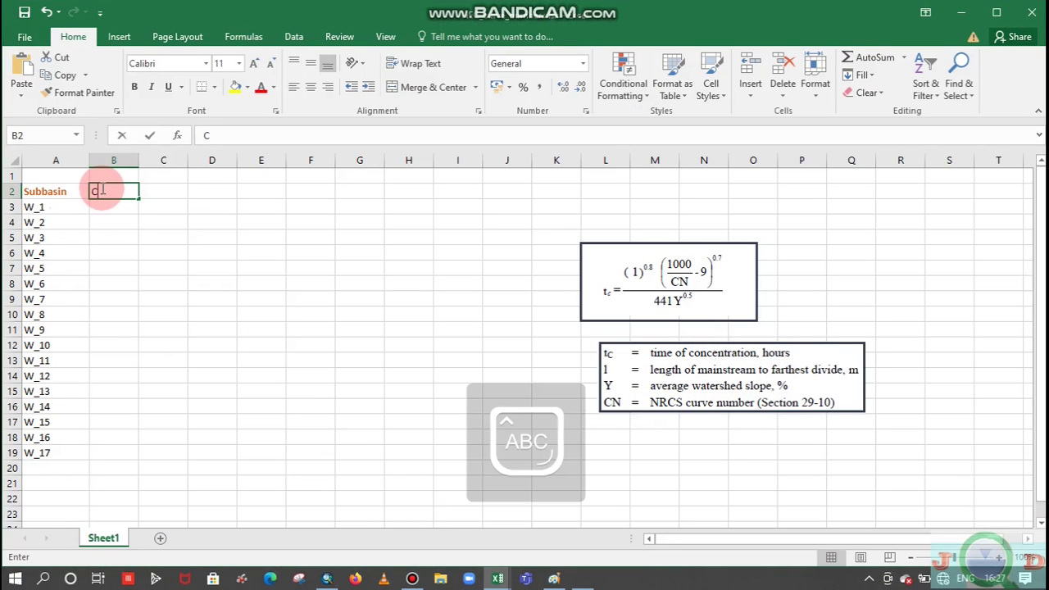
type("N")
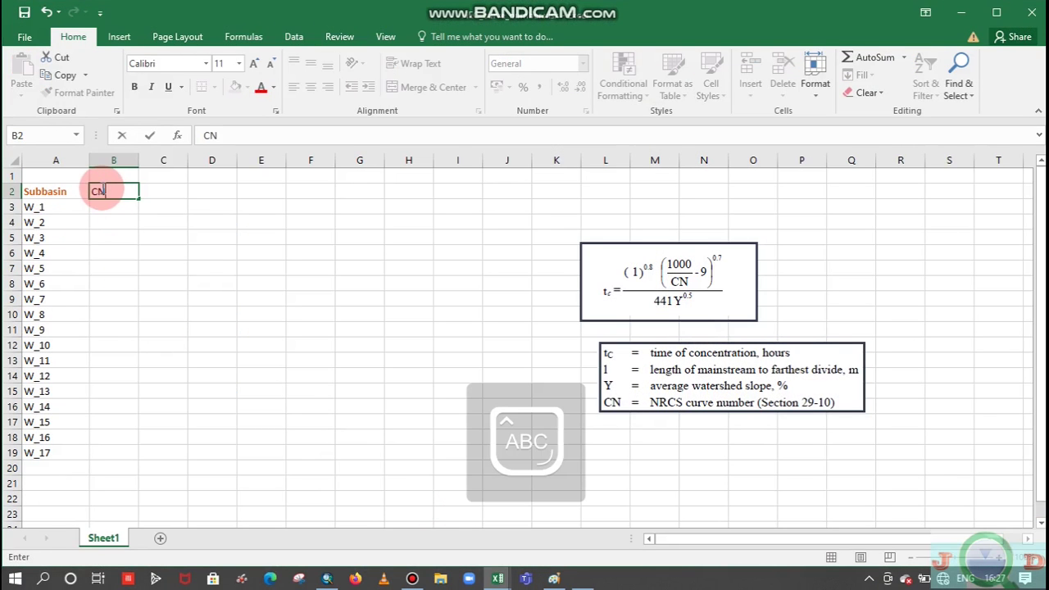
left_click(117, 208)
Step: Copy the MEAN values from cn_tables into the cells under CN and widen column B
left_click_drag(117, 206, 98, 471)
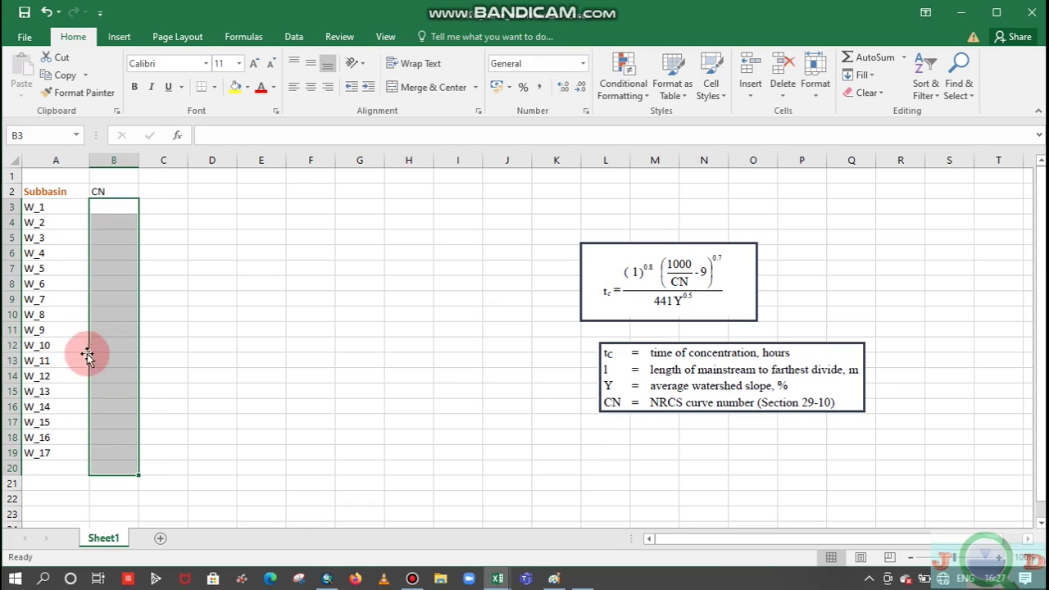
right_click(110, 222)
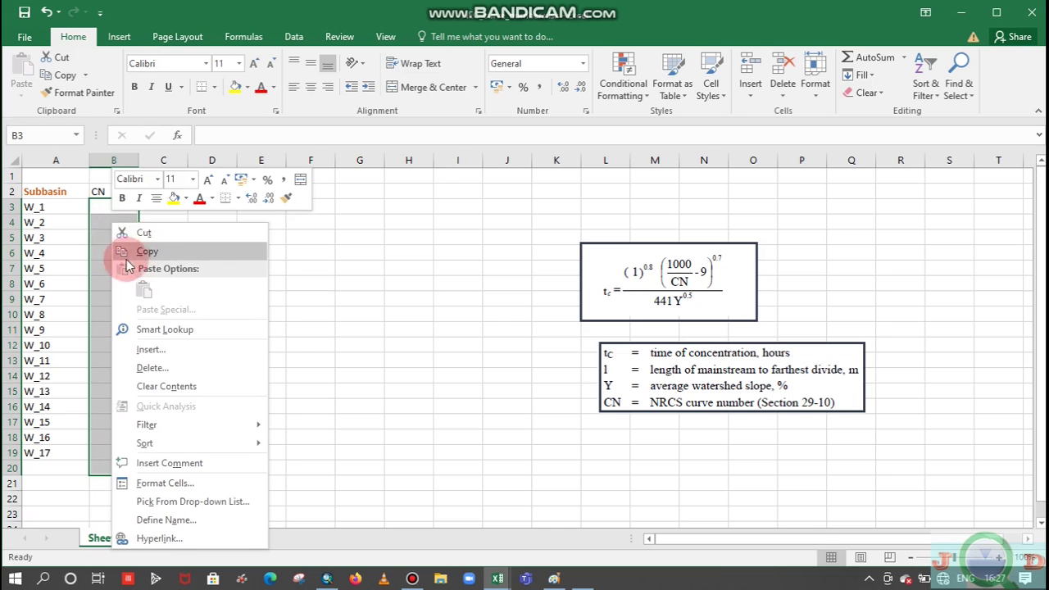
key("Escape")
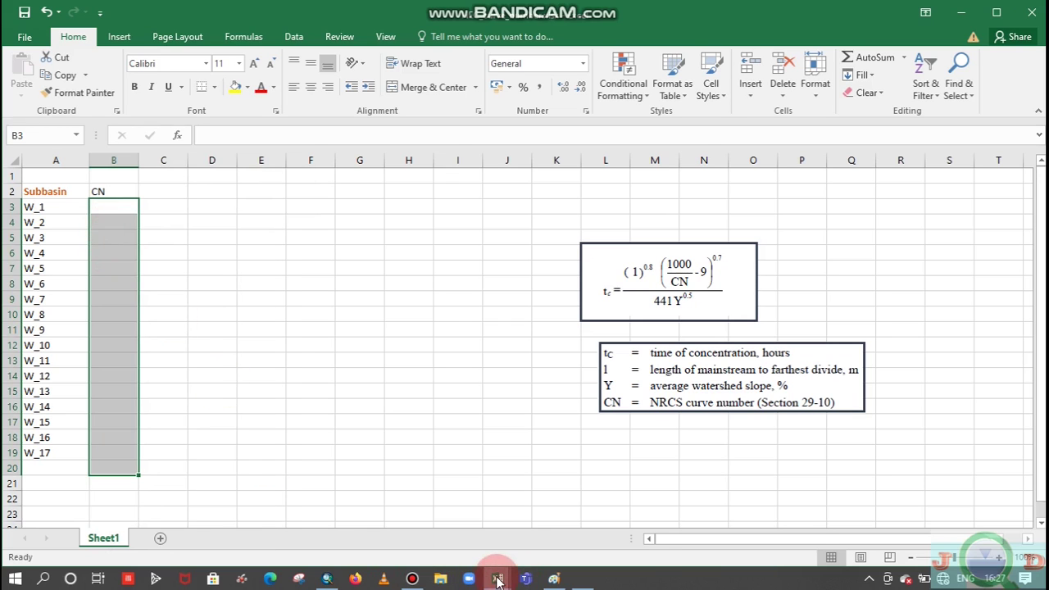
mouse_move(497, 580)
left_click(555, 517)
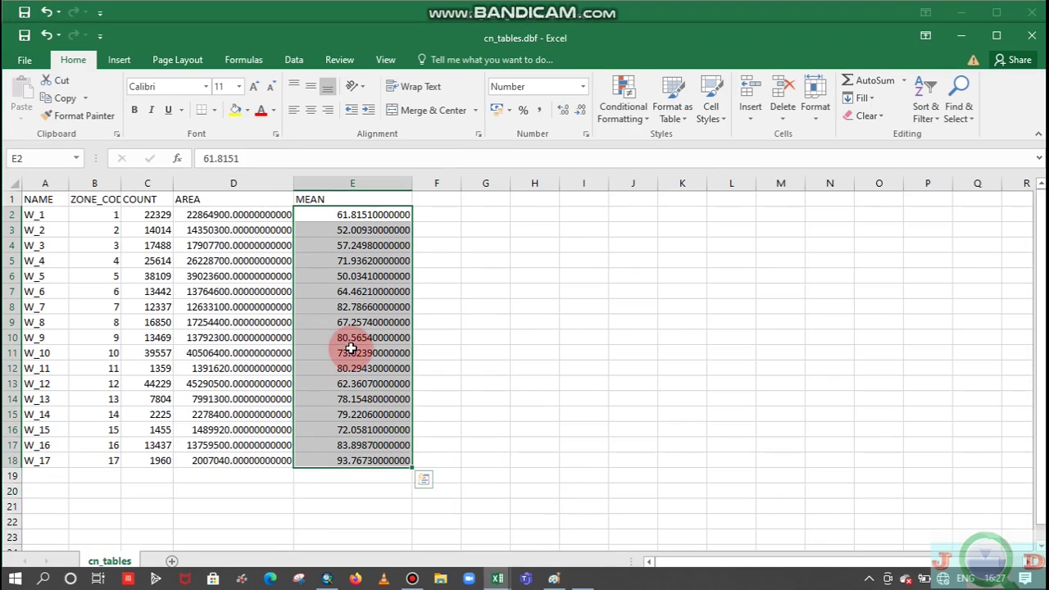
key("ctrl+c")
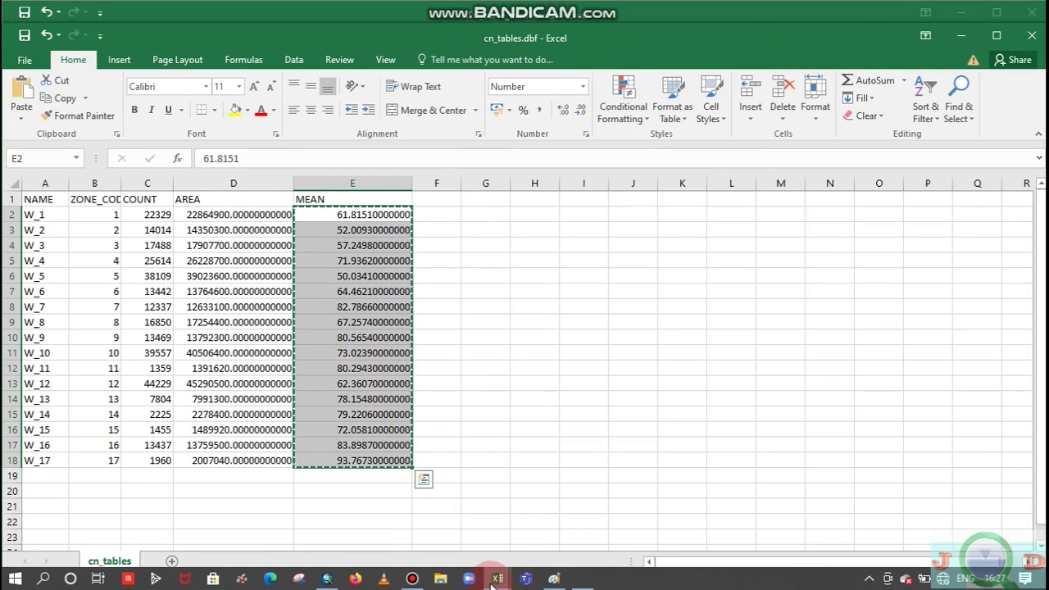
mouse_move(490, 585)
left_click(413, 516)
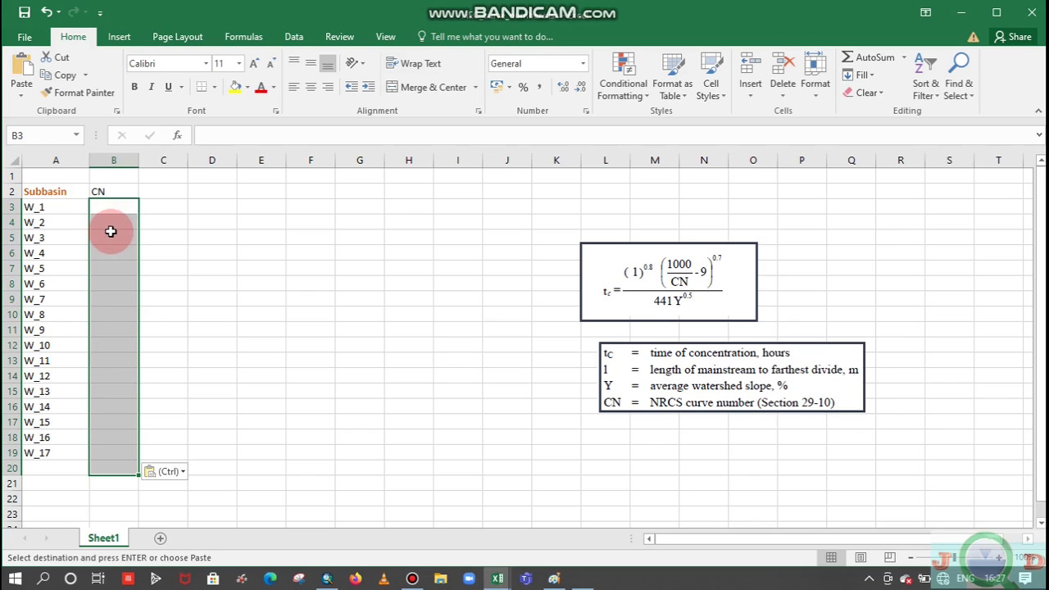
key("ctrl+v")
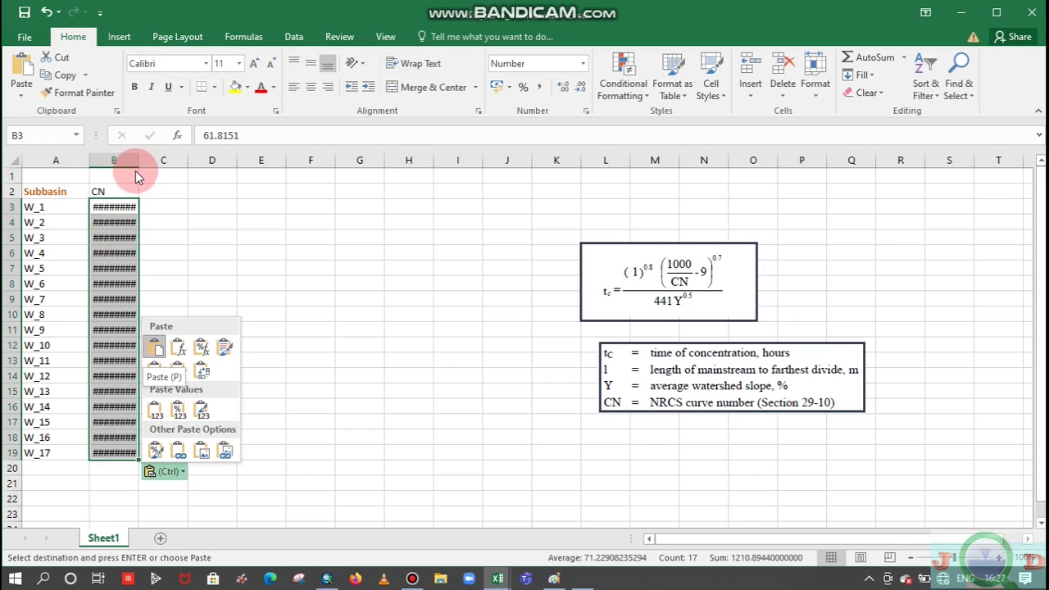
left_click(138, 161)
left_click_drag(139, 162, 189, 162)
Step: Format the CN values as numbers with 2 decimal places
right_click(124, 229)
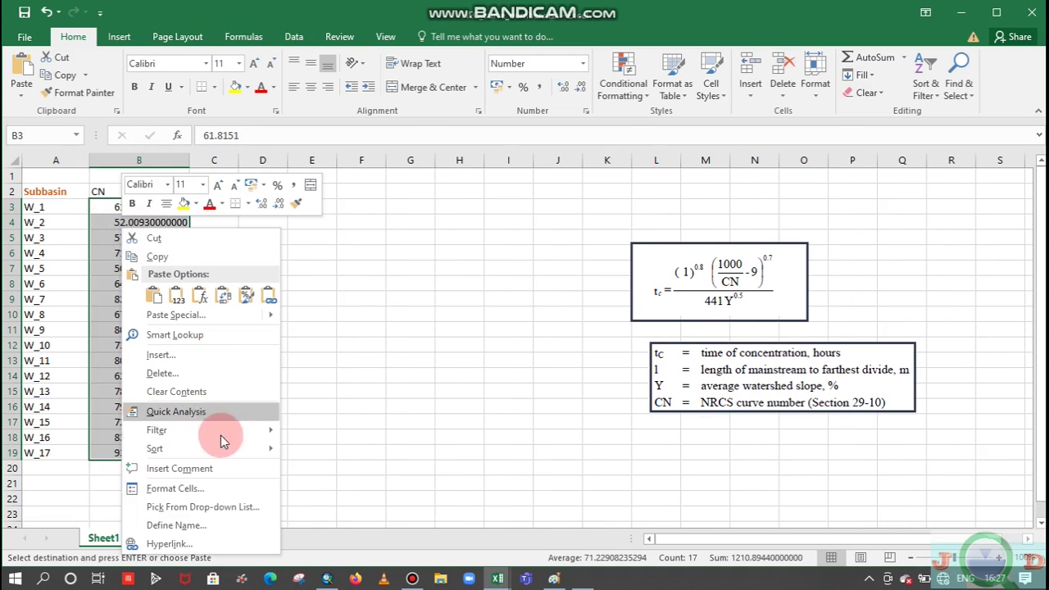
left_click(188, 489)
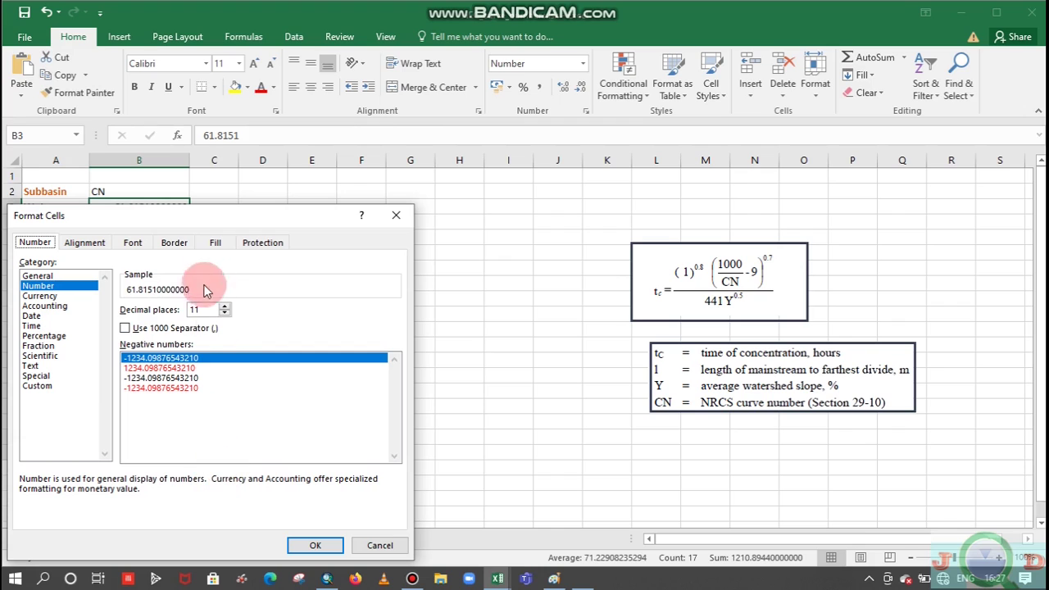
left_click(201, 312)
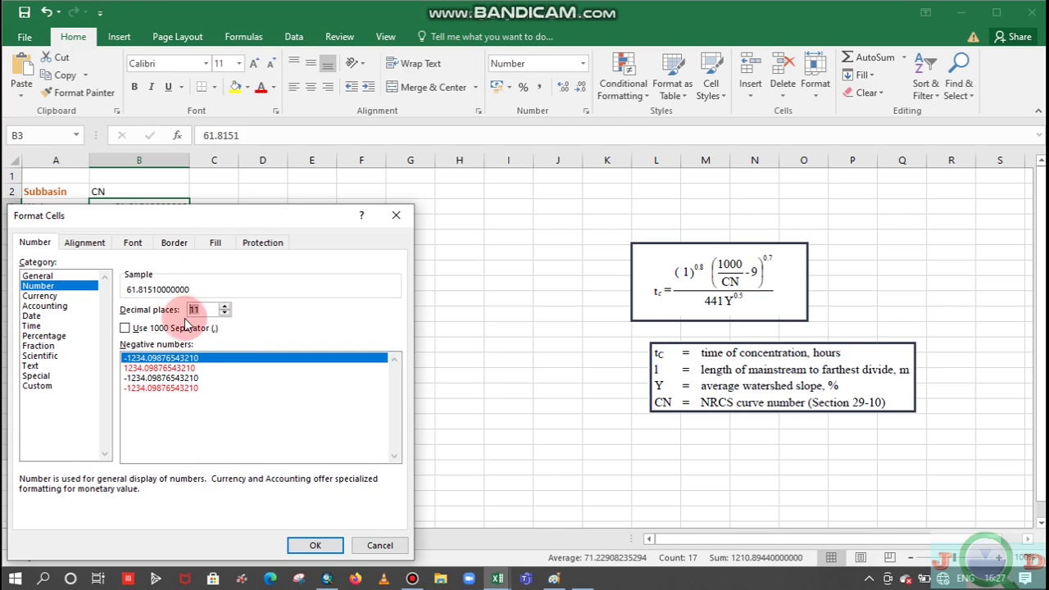
type("0")
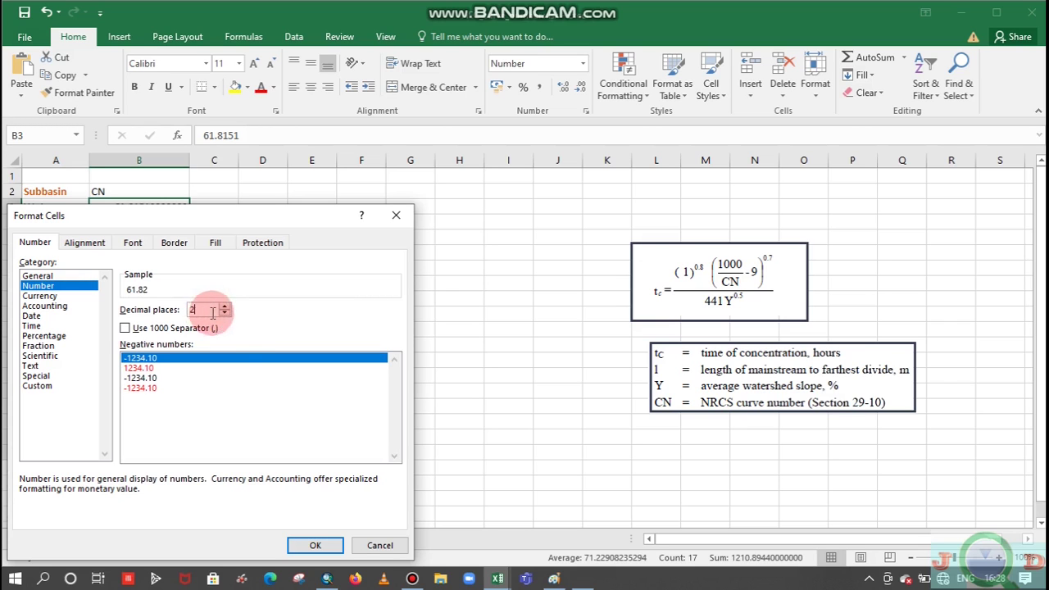
left_click(314, 548)
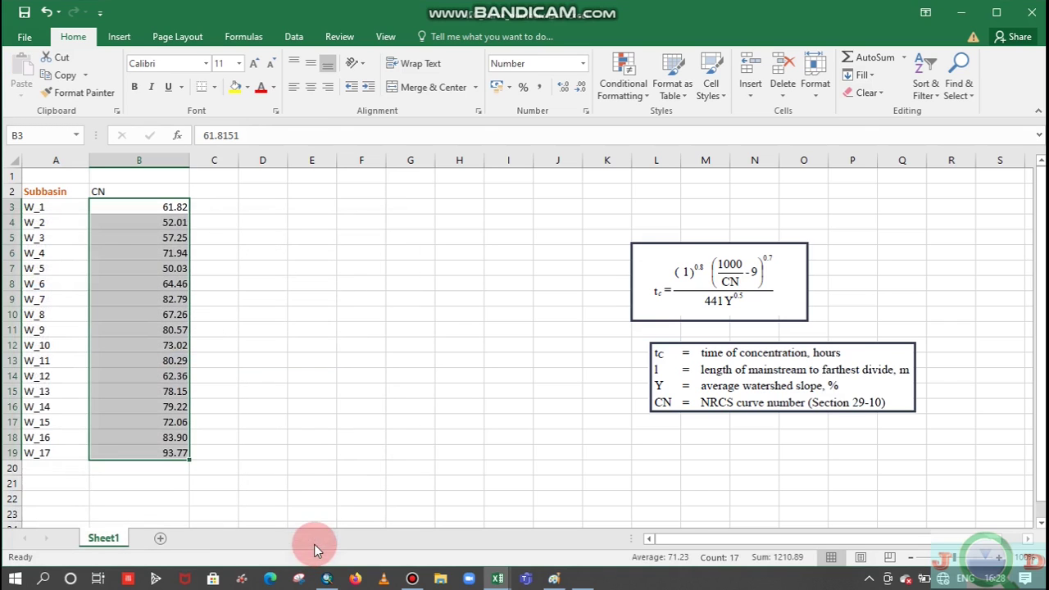
Step: Narrow column B to fit the rounded CN values
left_click(253, 297)
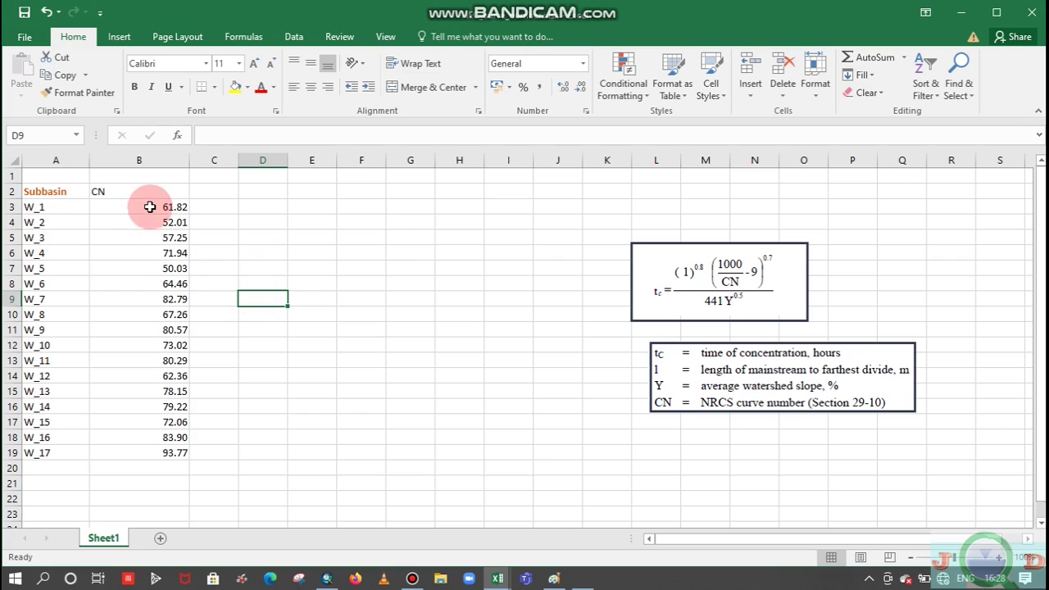
left_click_drag(152, 207, 143, 447)
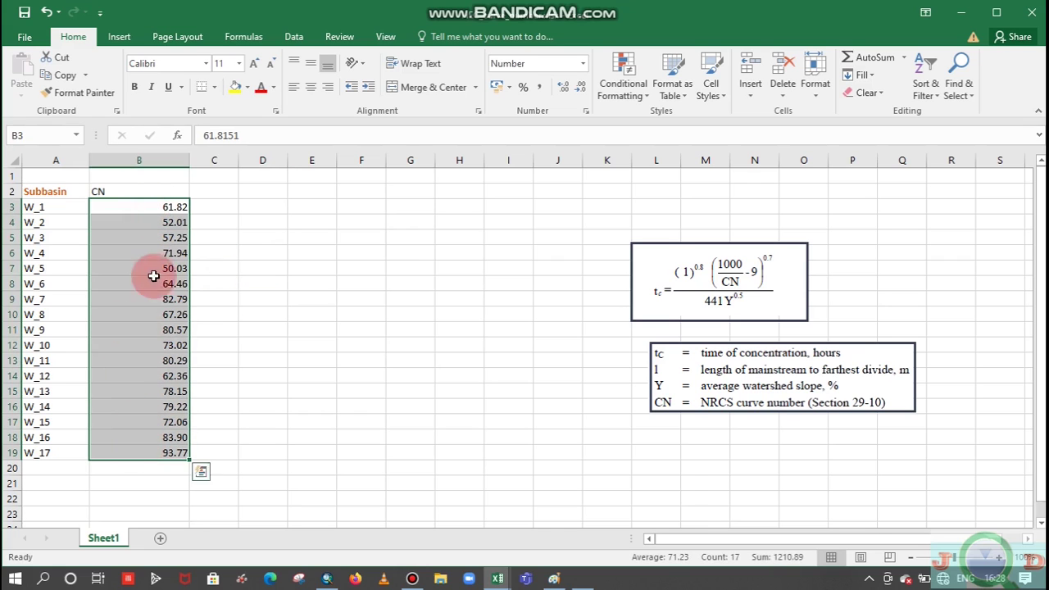
left_click(211, 239)
left_click_drag(190, 160, 143, 166)
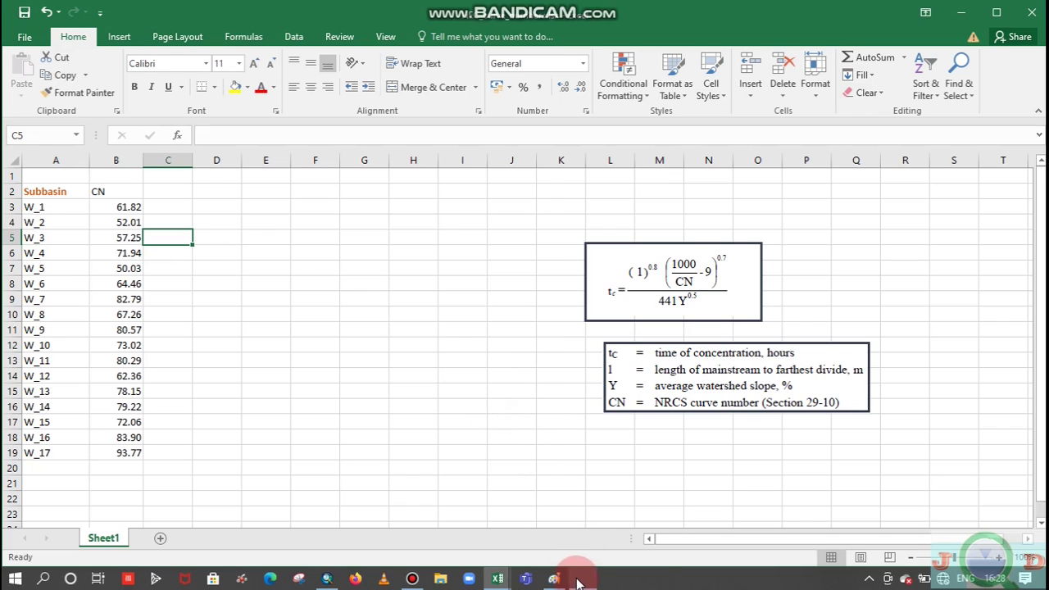
Step: Open the Subbasin Characteristics table for Basin 1 in HEC-HMS
mouse_move(554, 578)
left_click(578, 533)
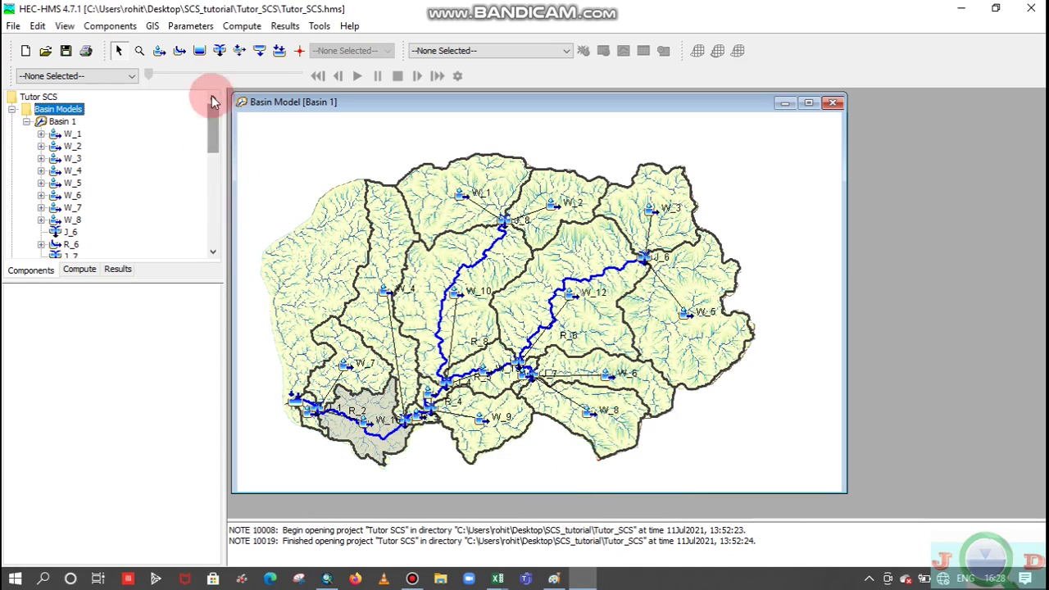
left_click(154, 26)
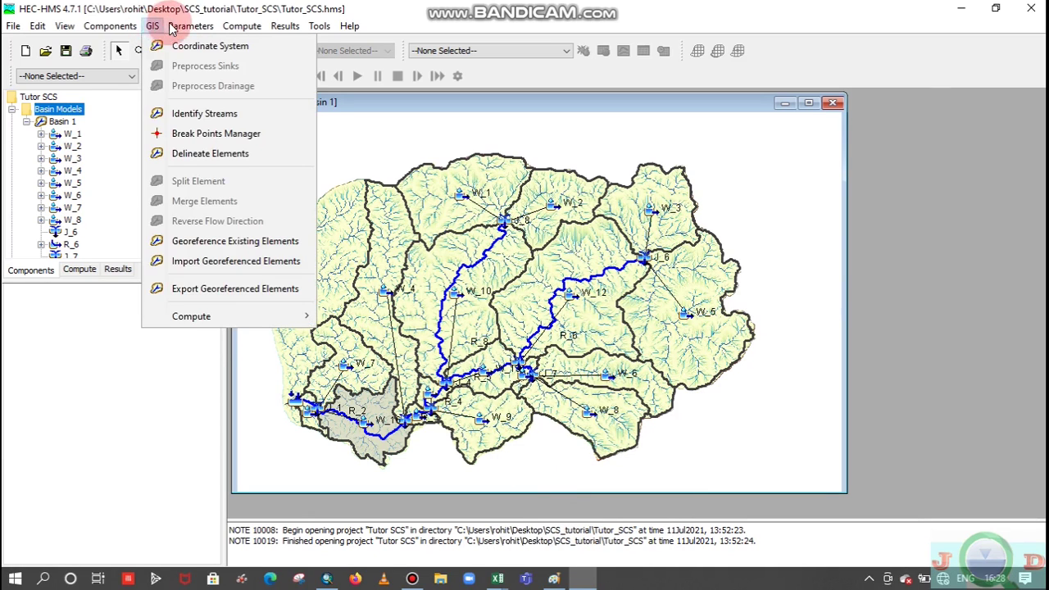
mouse_move(172, 28)
mouse_move(218, 72)
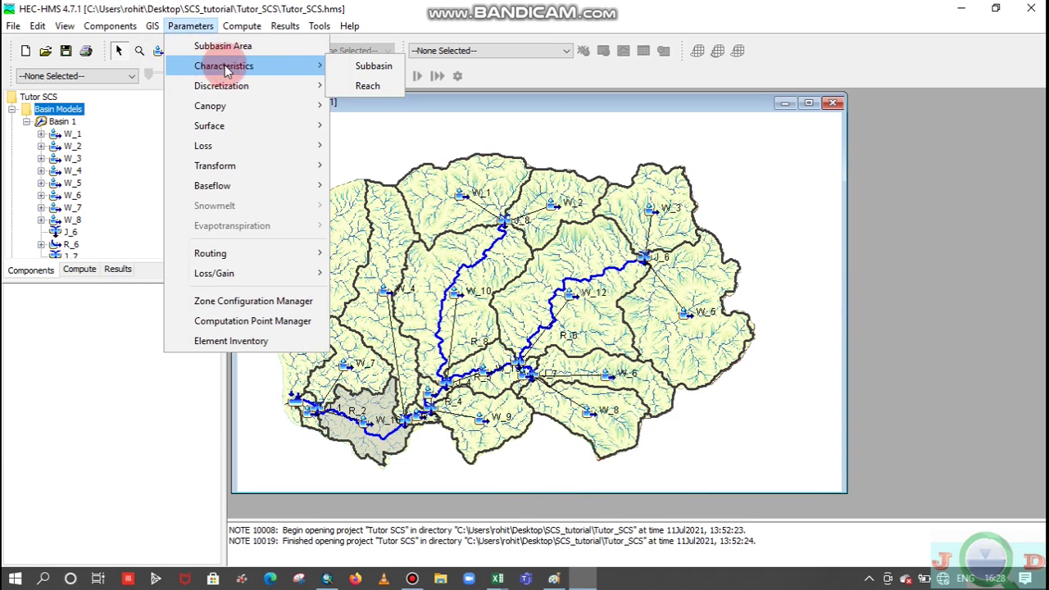
left_click(364, 66)
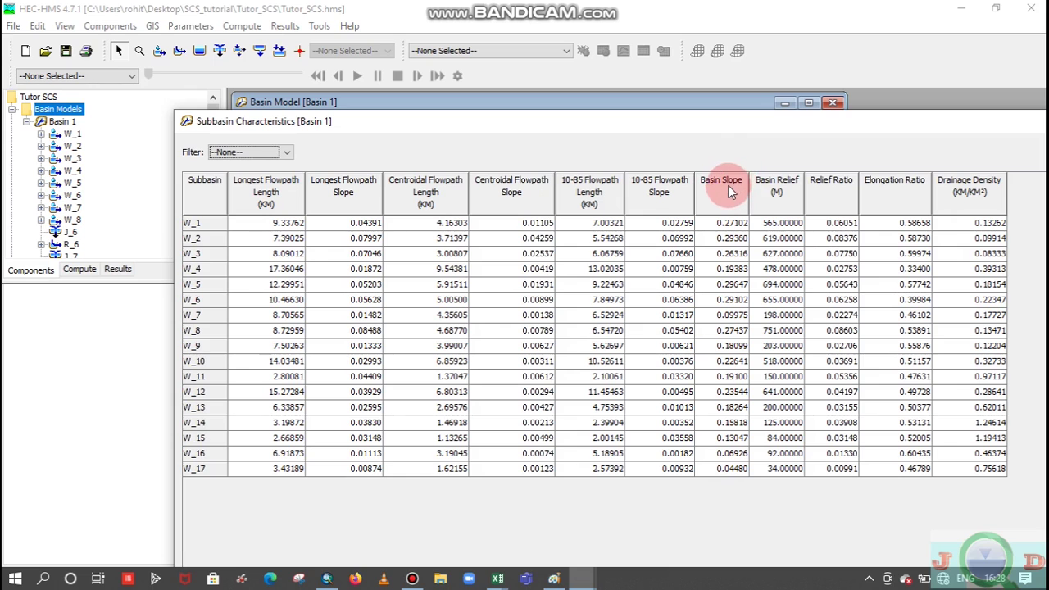
Step: Move Basin Slope beside Longest Flowpath Length and select both columns for W_1 to W_17
left_click_drag(723, 194, 345, 212)
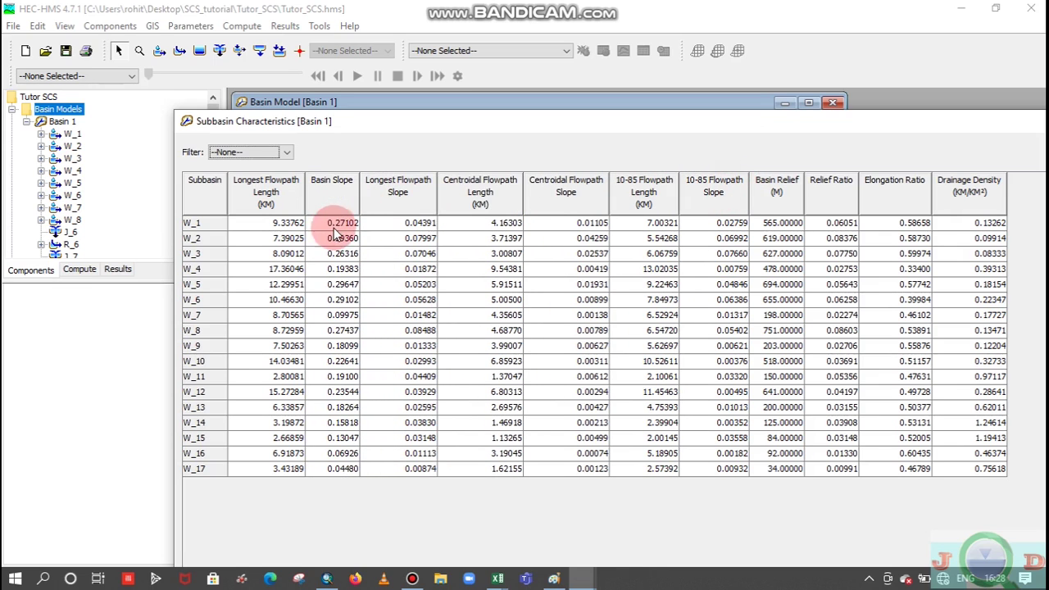
left_click_drag(257, 229, 304, 510)
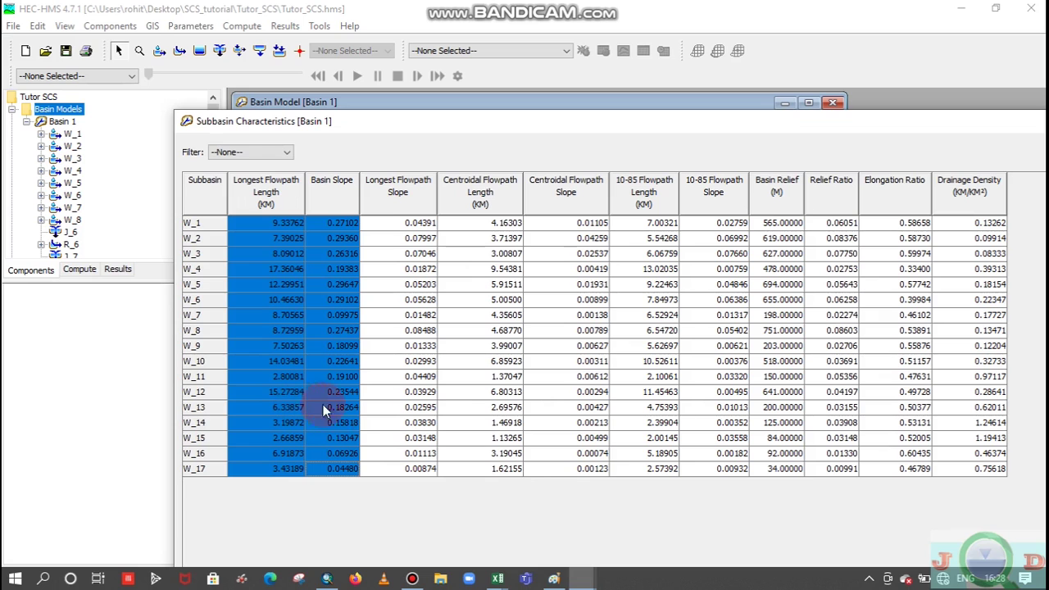
mouse_move(494, 582)
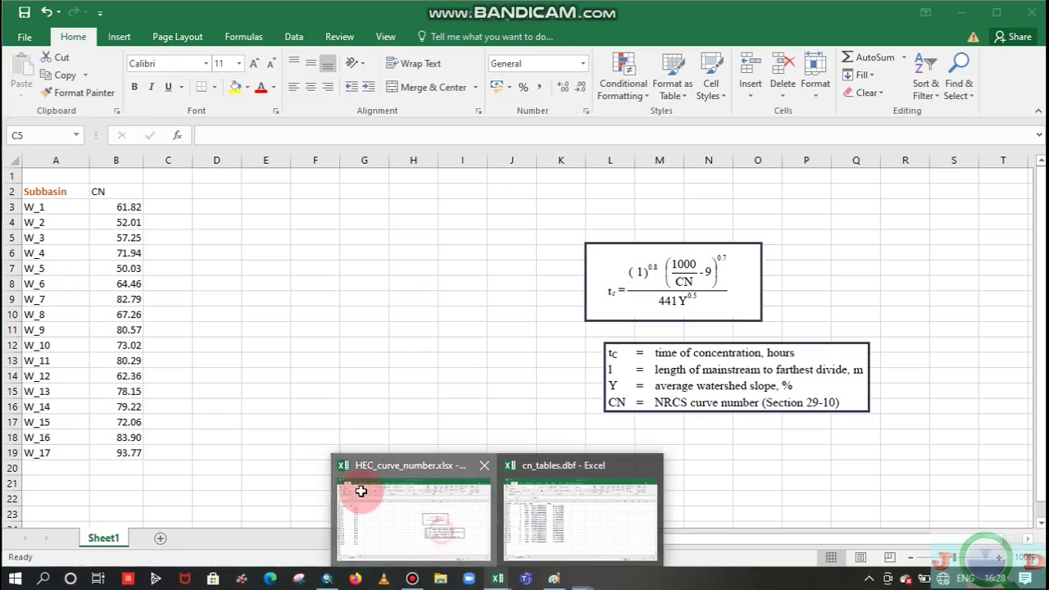
left_click(360, 490)
Step: Paste the flow path lengths and basin slopes into C3:D19 and widen column C
left_click_drag(171, 207, 204, 454)
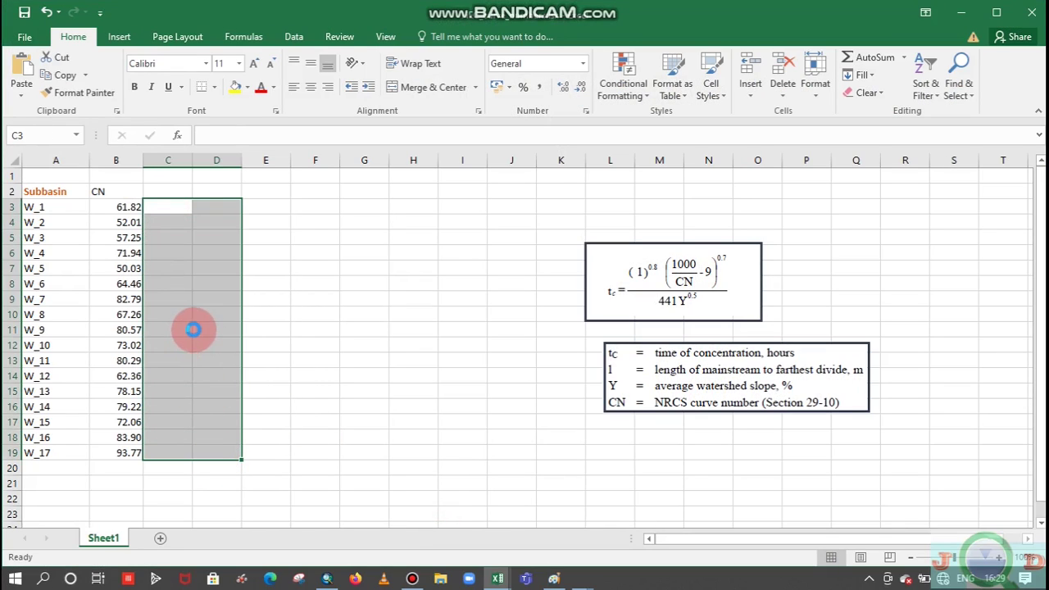
type("9.33762\t0.27102 7.39025\t0.2936 8.09012\t0.26316 17.36046\t0.19383 12.29951\t0.29647 10.4663\t0.29102 8.70565\t0.09975 8.72959\t0.27437 7.50263\t0.18099 14.03481\t0.22641 2.80081\t0.191 15.27284\t0.23544 6.33857\t0.18264 3.19872\t0.15818 2.66859\t0.13047 6.91873\t0.06926 3.43189\t0.0448")
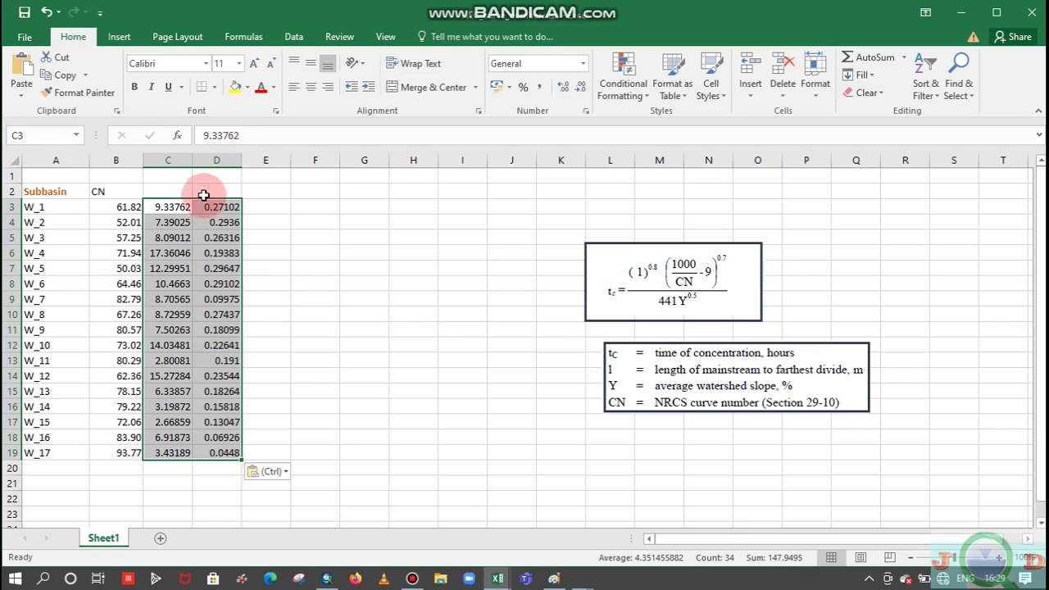
left_click_drag(193, 160, 271, 164)
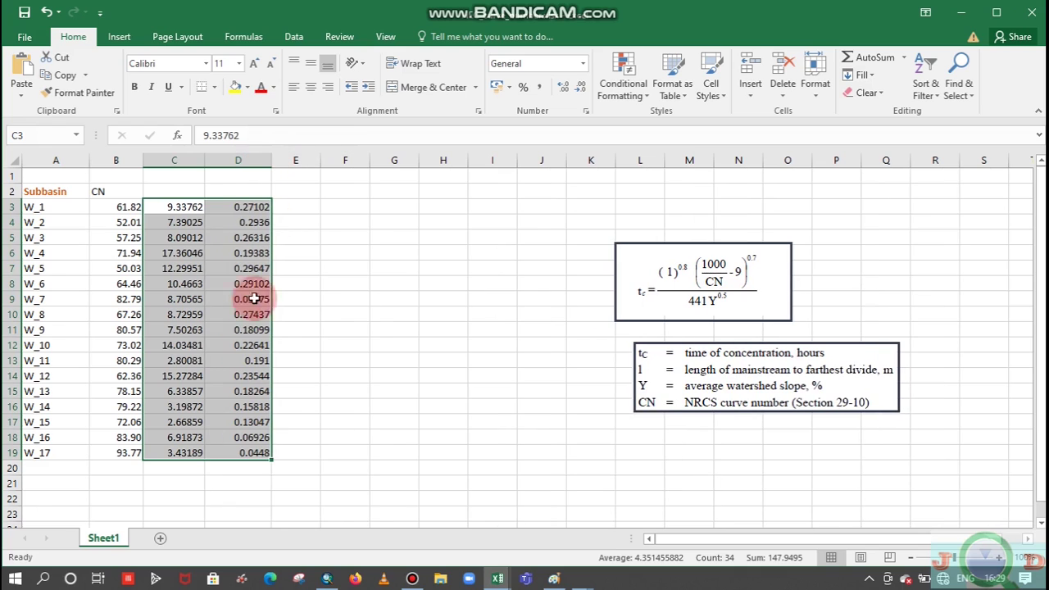
Step: Format the pasted lengths and slopes as numbers with 2 decimals
right_click(226, 245)
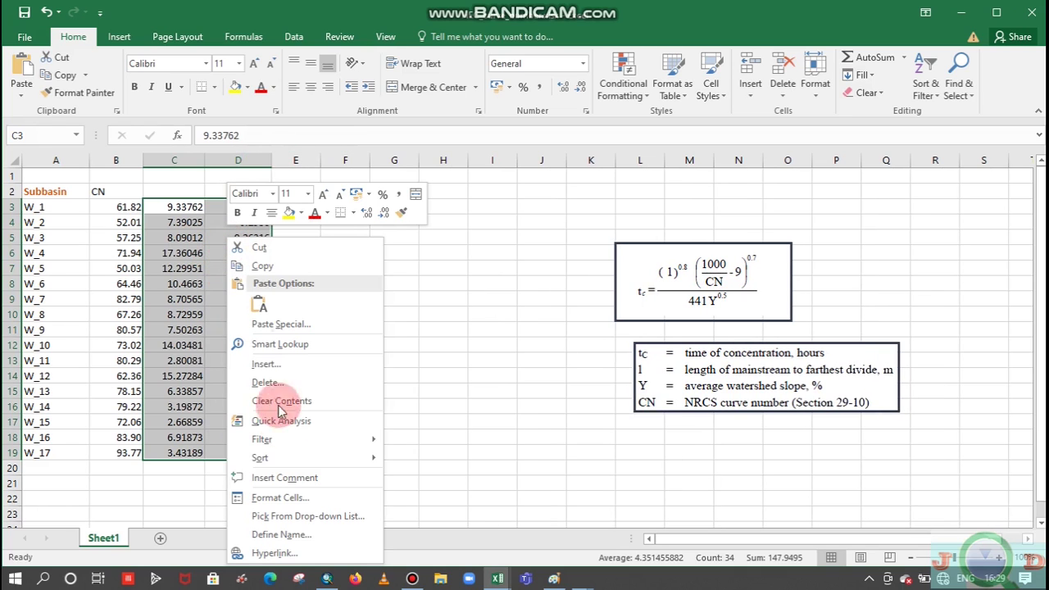
left_click(293, 497)
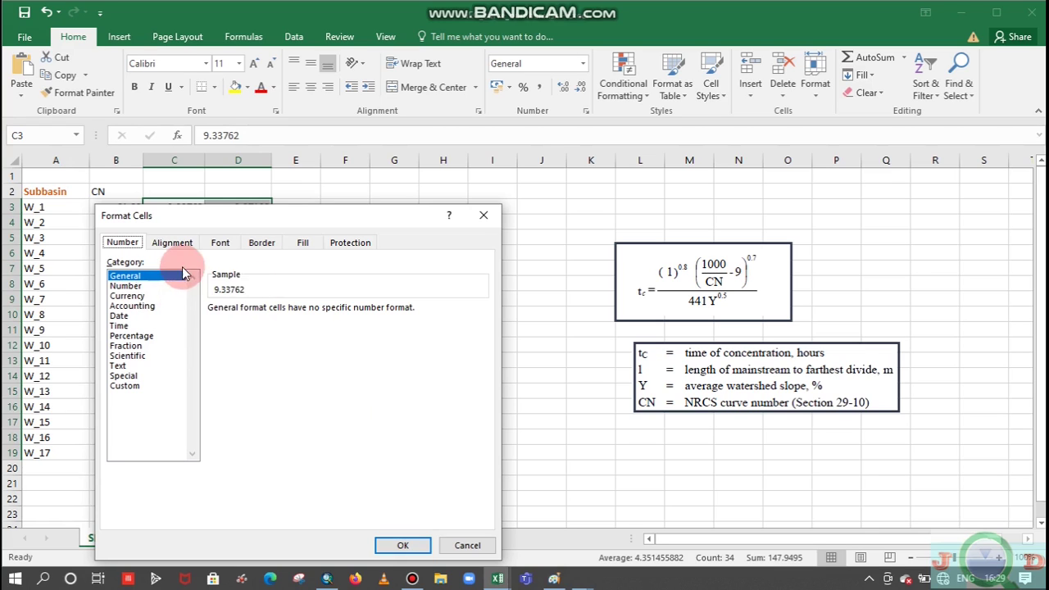
left_click(128, 286)
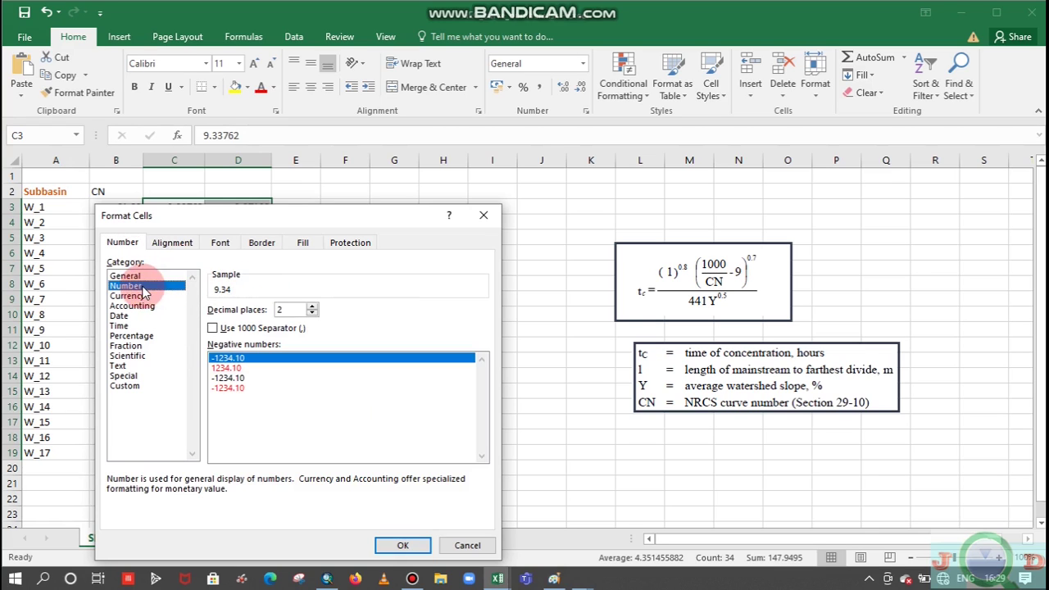
left_click(405, 546)
left_click(342, 298)
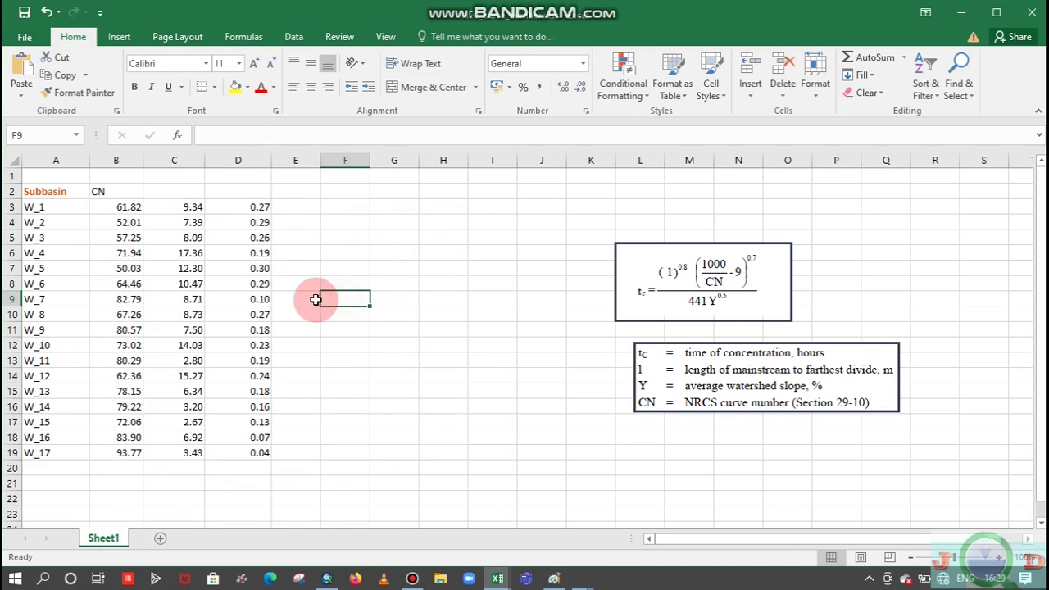
left_click(175, 191)
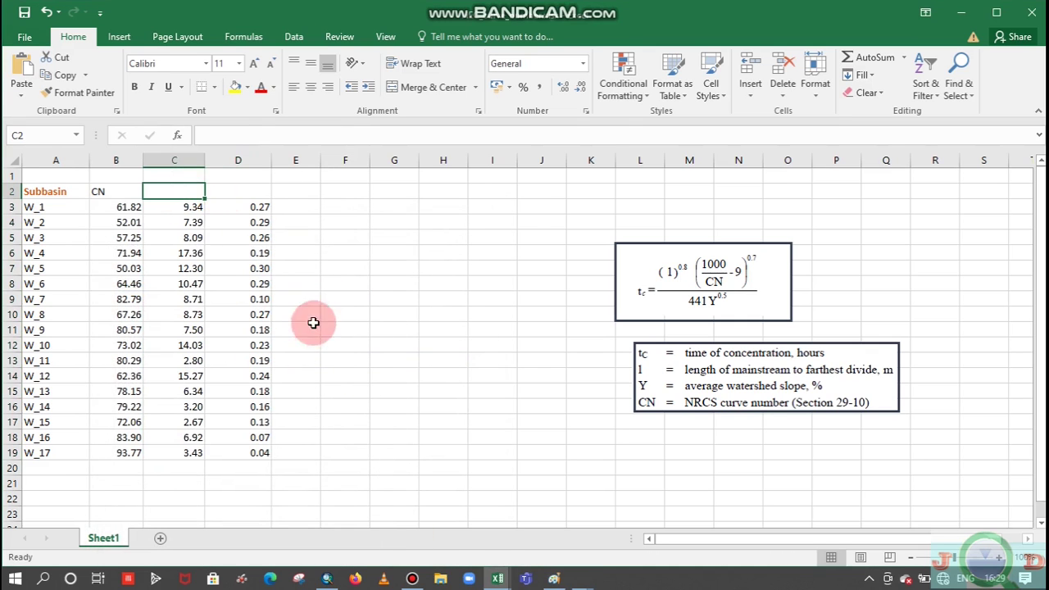
Step: Head column C 'Longest flow path(km)' and widen it to fit
mouse_move(586, 582)
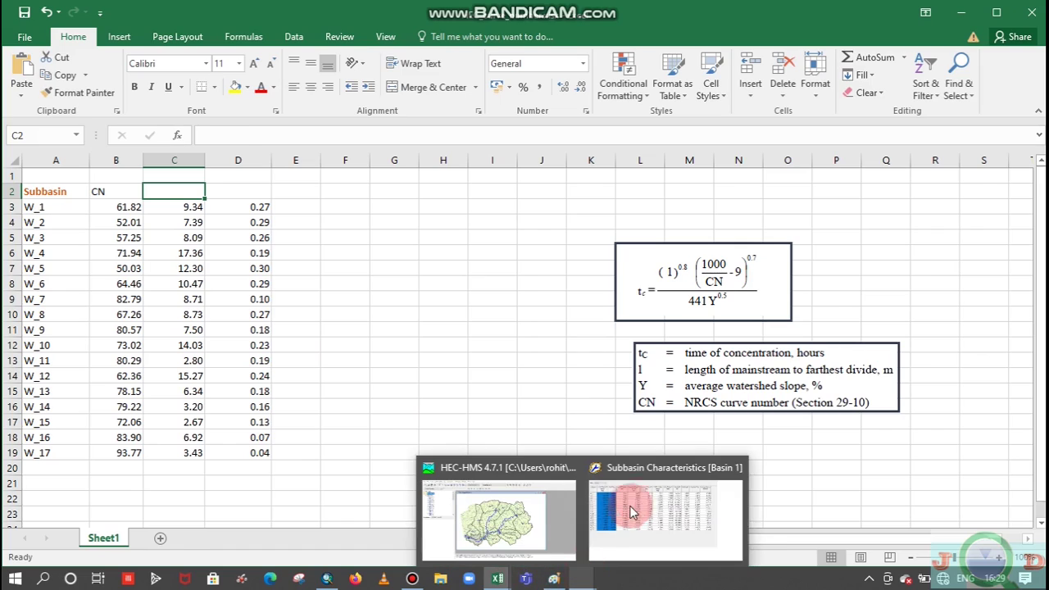
mouse_move(637, 499)
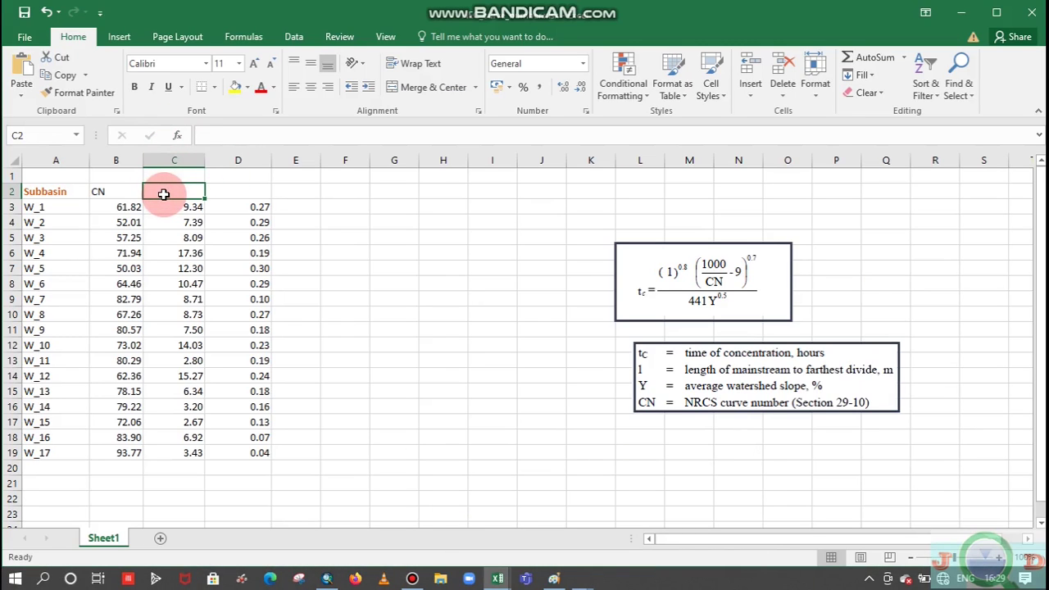
key("Caps_Lock")
type("Lon")
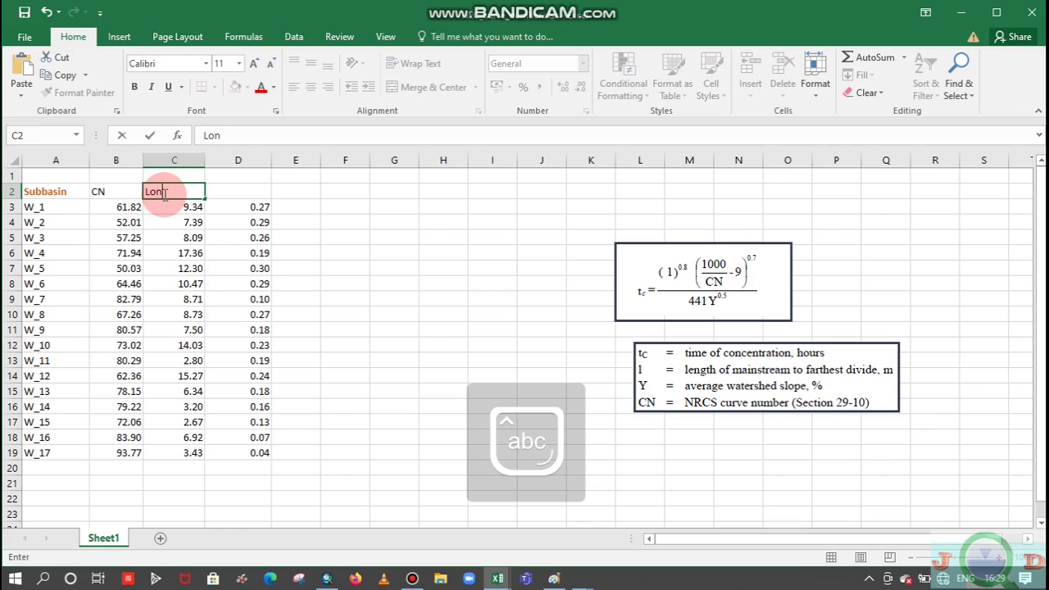
type("gest flow path(km")
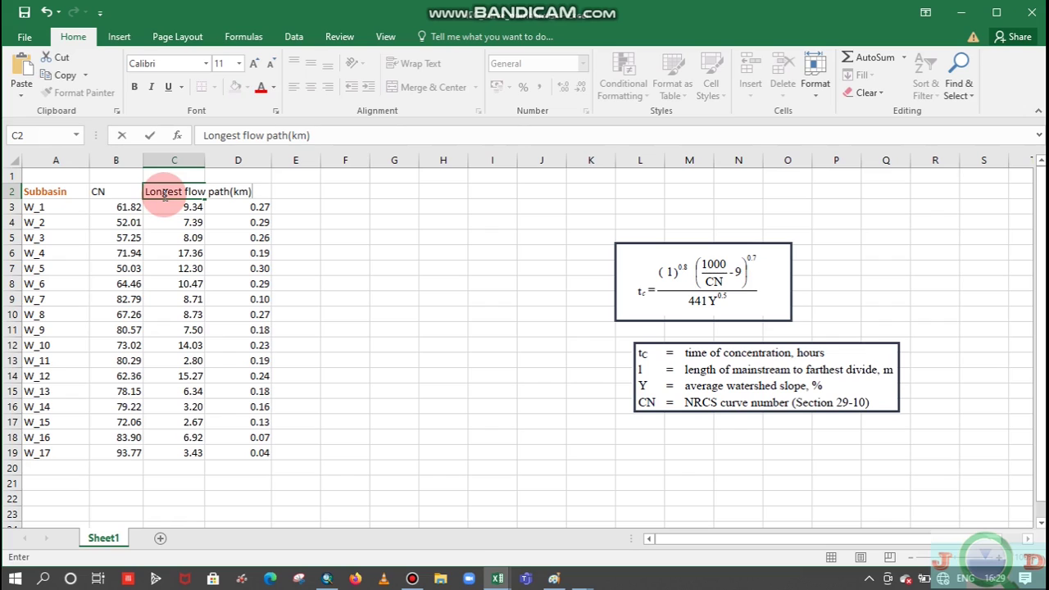
left_click(332, 251)
left_click_drag(204, 162, 256, 178)
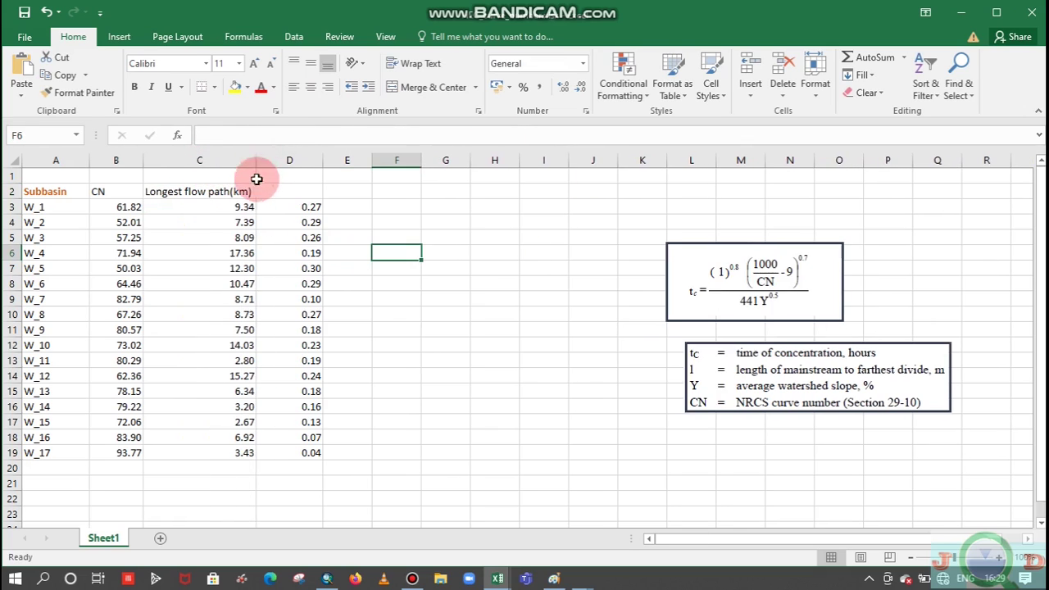
Step: Head column D 'Basin slope(m/m)' and widen it to fit
left_click(301, 193)
key("Caps_Lock")
type("B")
key("Caps_Lock")
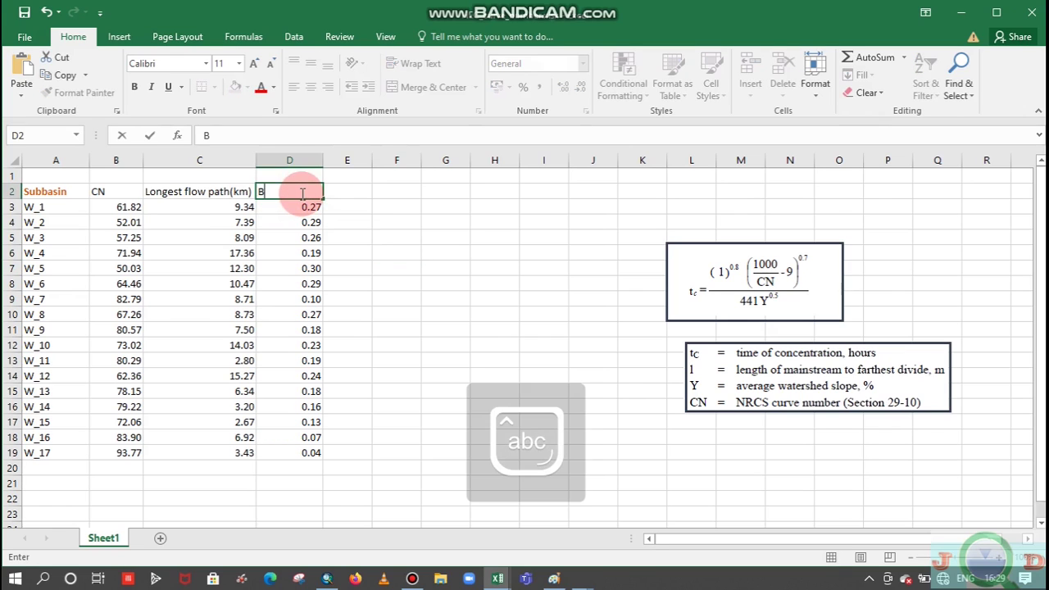
type("asinslope(m/m")
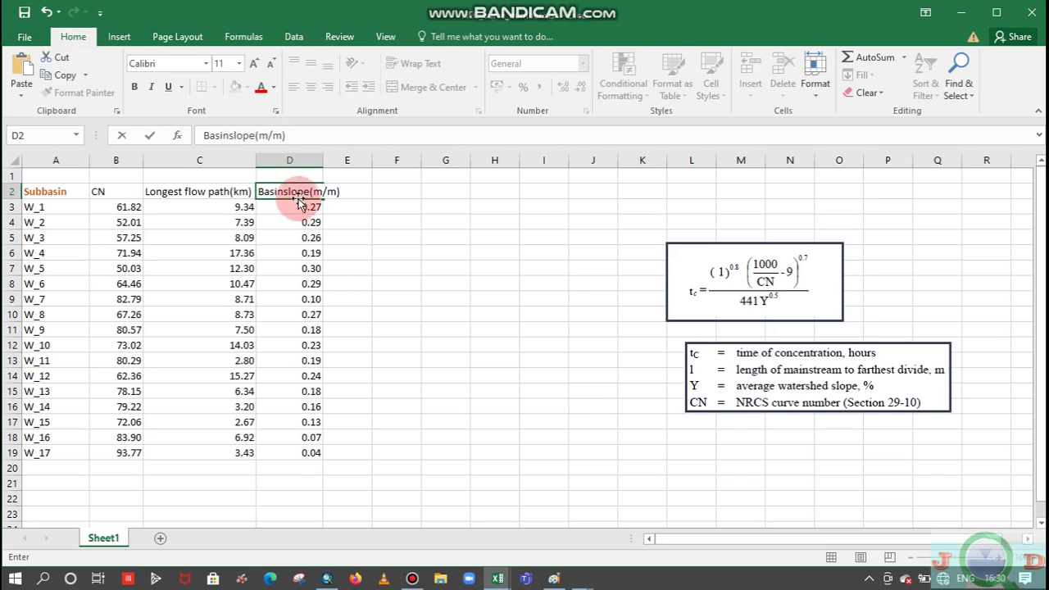
left_click(283, 191)
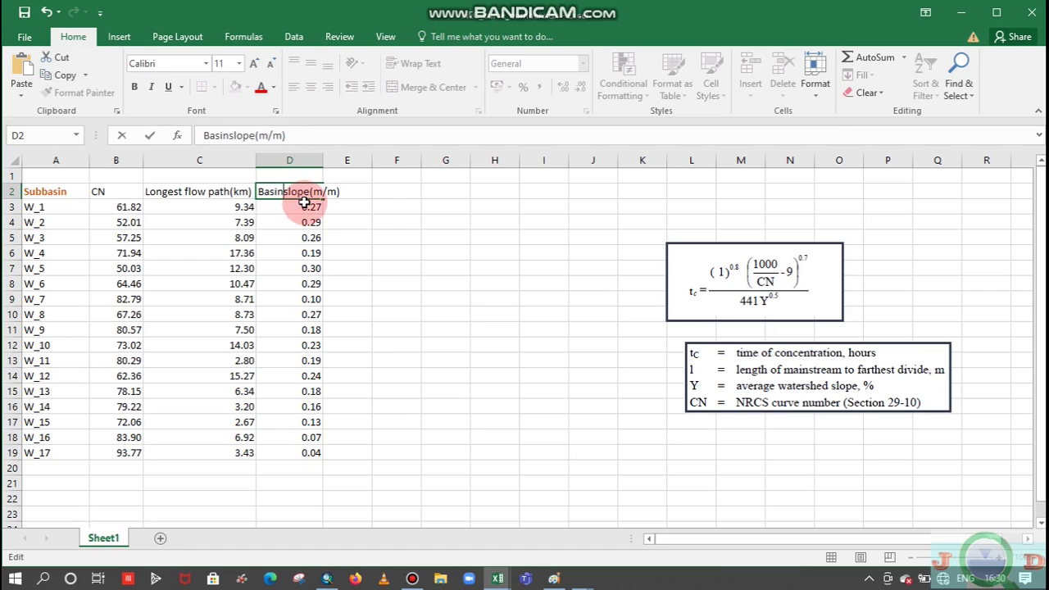
left_click(365, 221)
left_click_drag(322, 158, 354, 157)
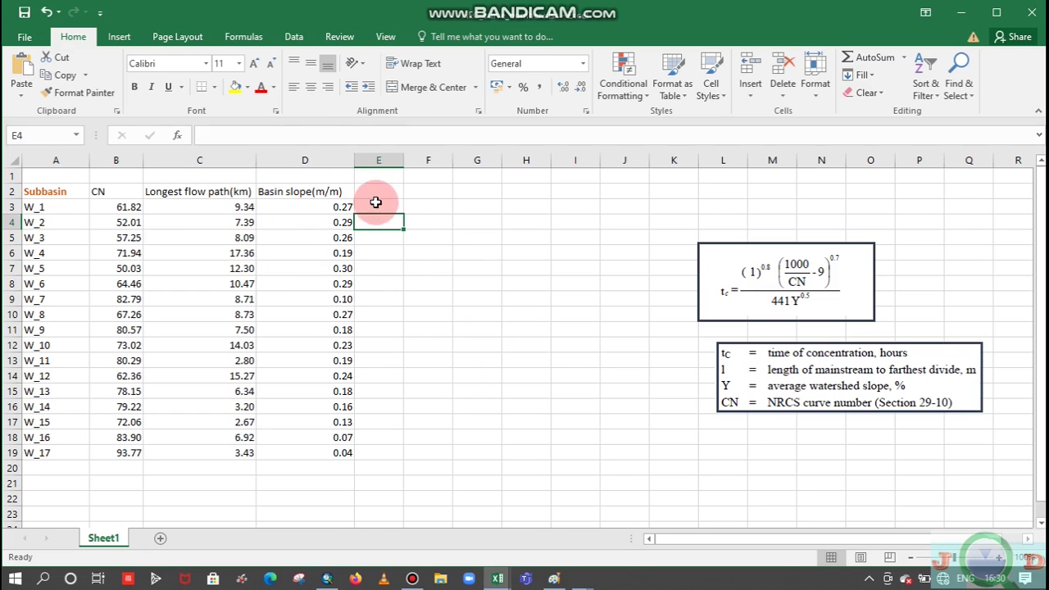
Step: Add the heading 'longest flowpath(m)' in E2 and widen column E
left_click(375, 191)
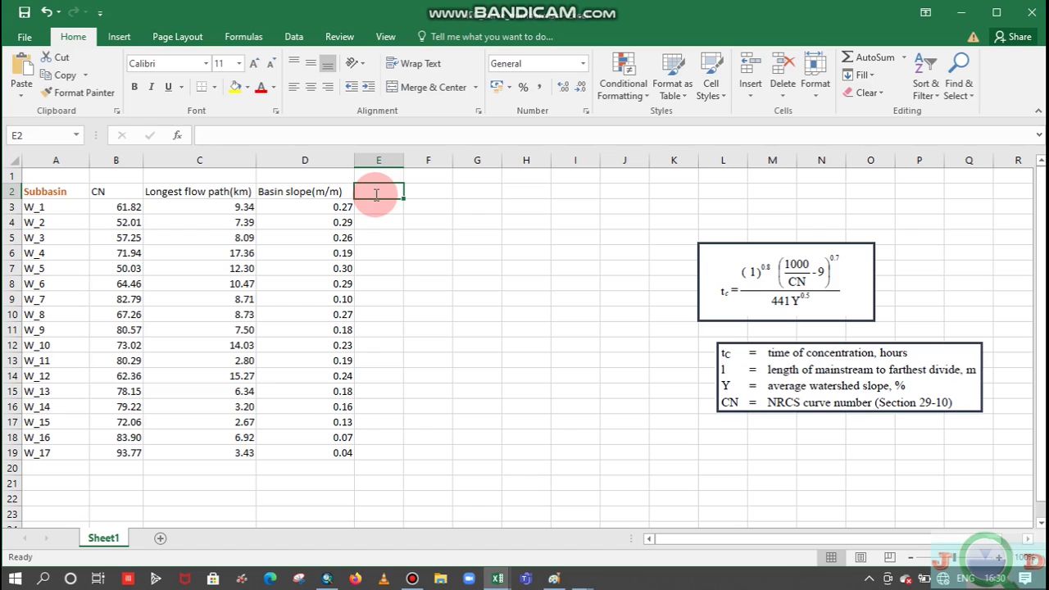
type("longest flowpath(m")
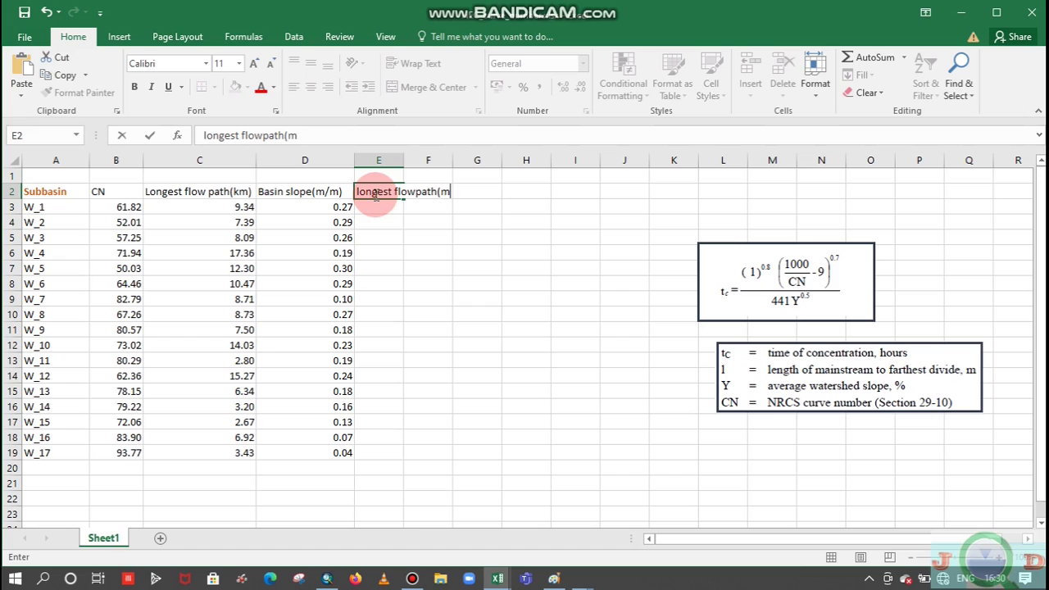
key("Return")
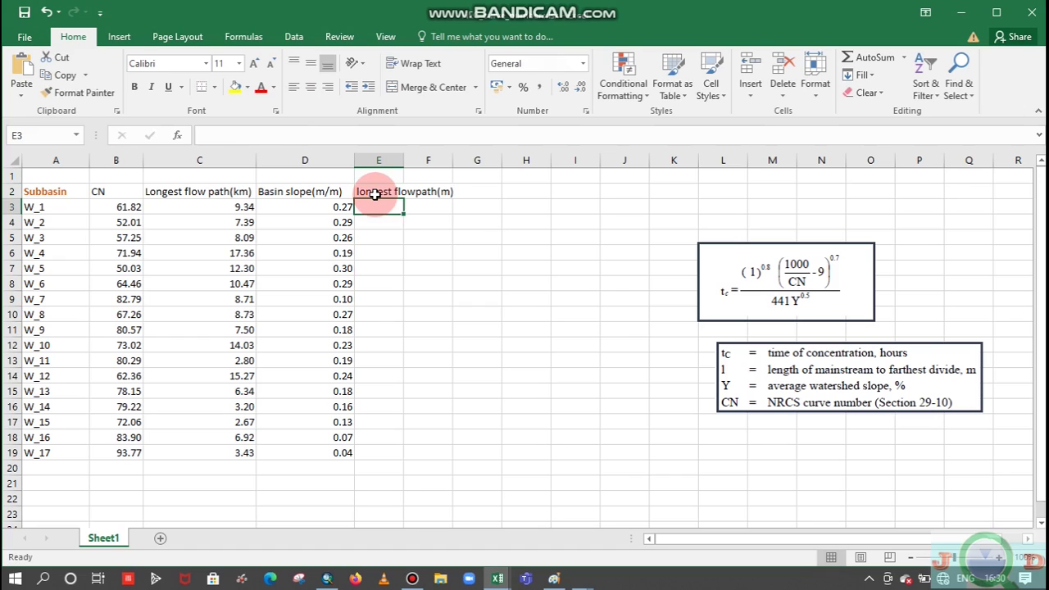
left_click_drag(403, 160, 468, 161)
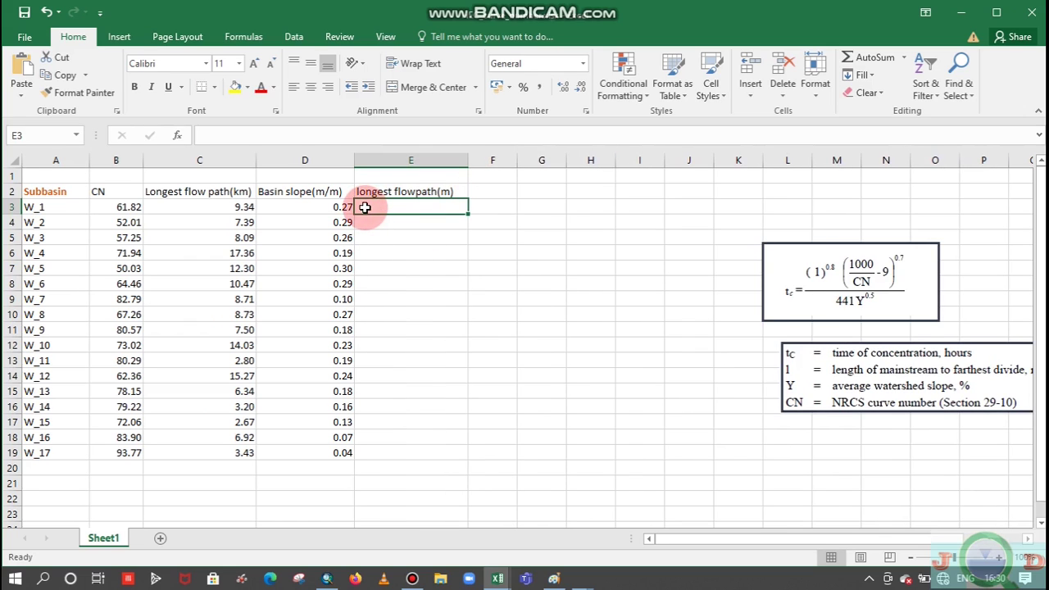
Step: Enter =C3*1000 in E3 and fill it down to E19 for all 17 subbasins
type("=")
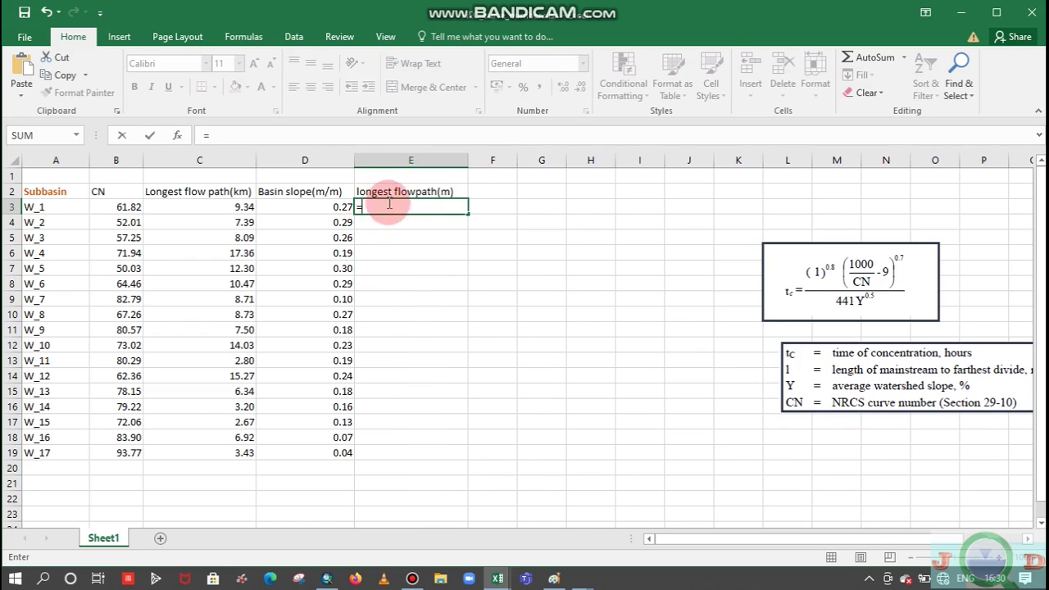
key("Escape")
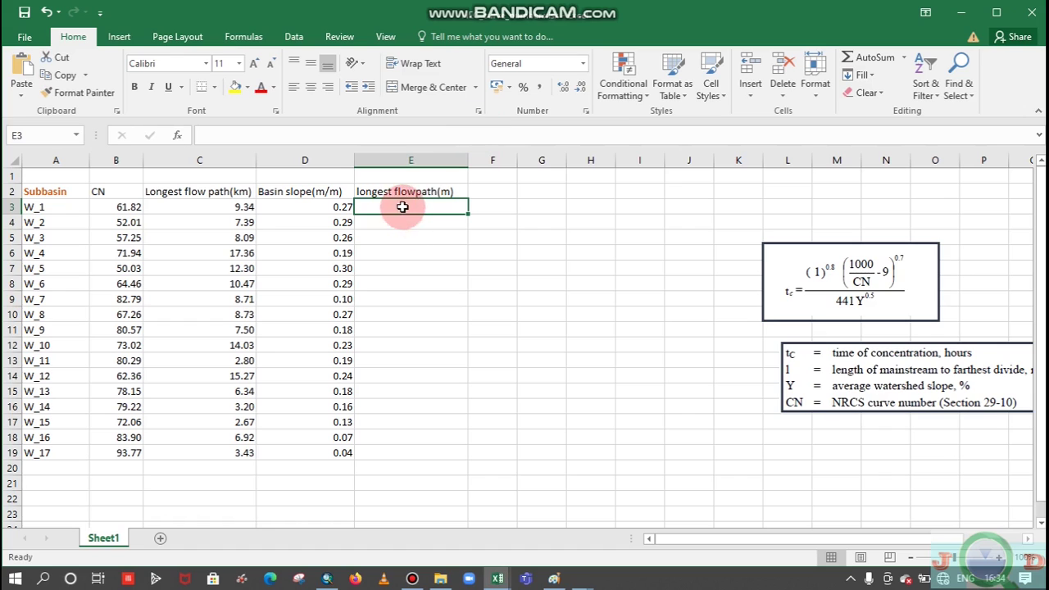
type("=")
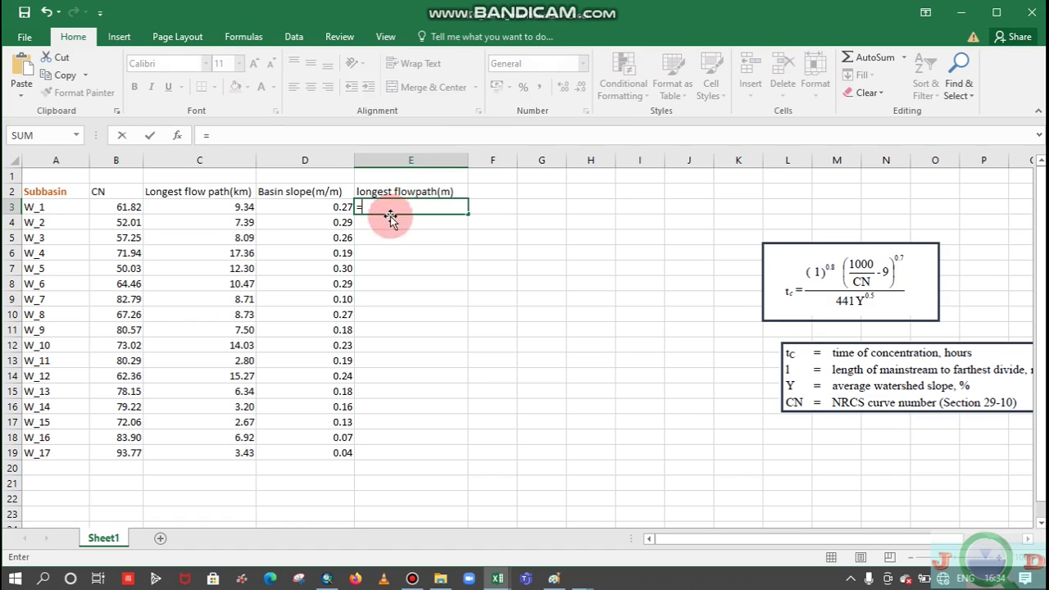
left_click(245, 209)
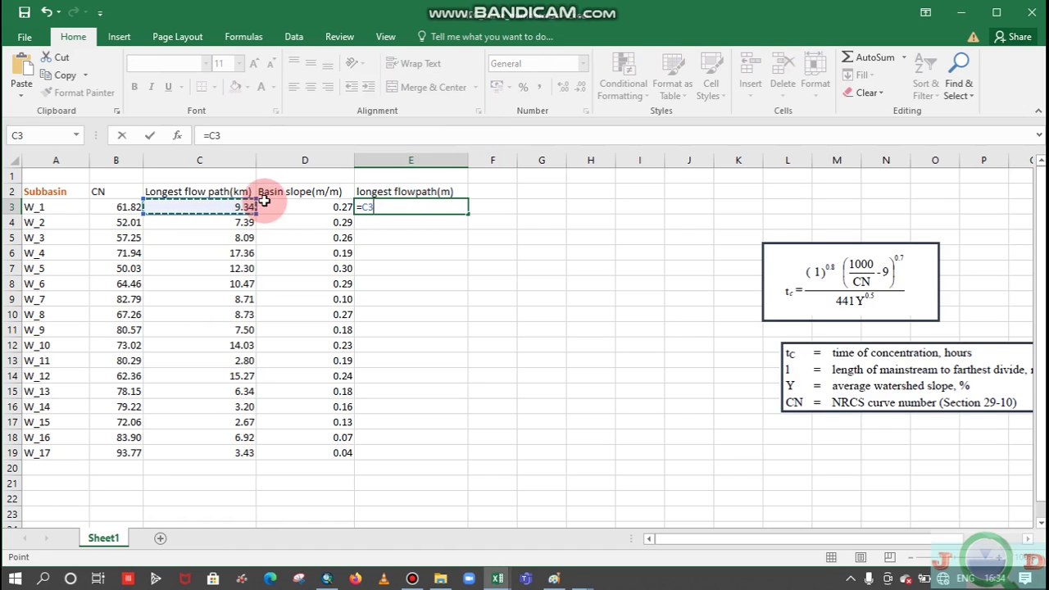
type("*")
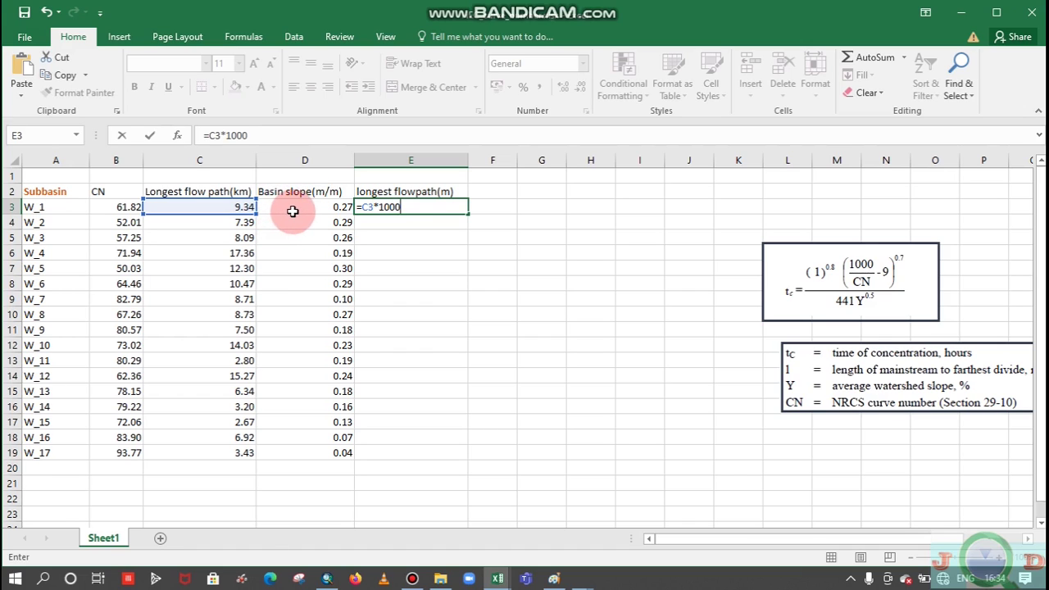
key("Return")
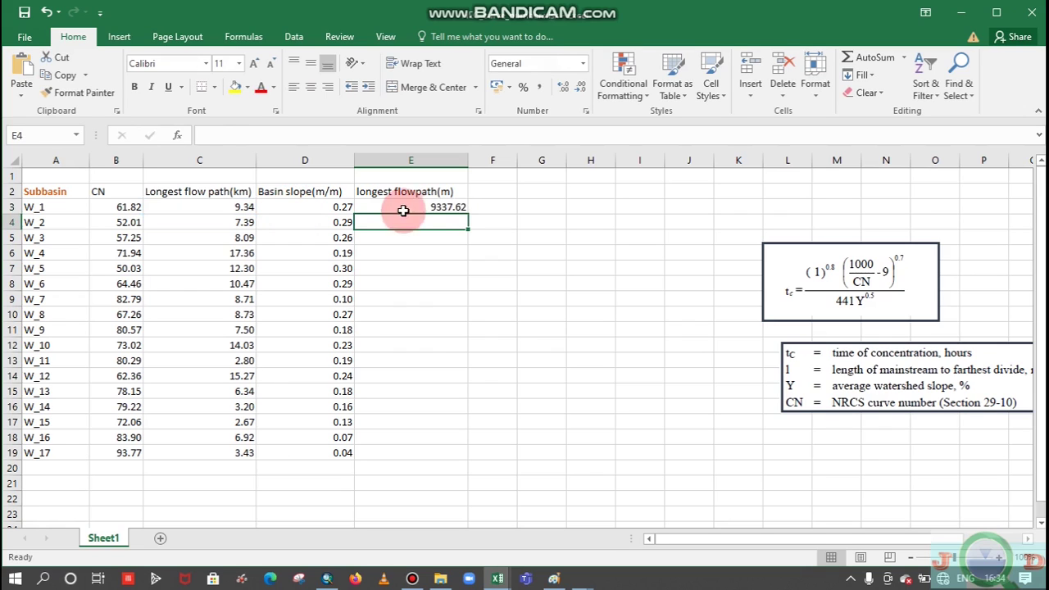
left_click(435, 207)
left_click_drag(463, 210, 437, 459)
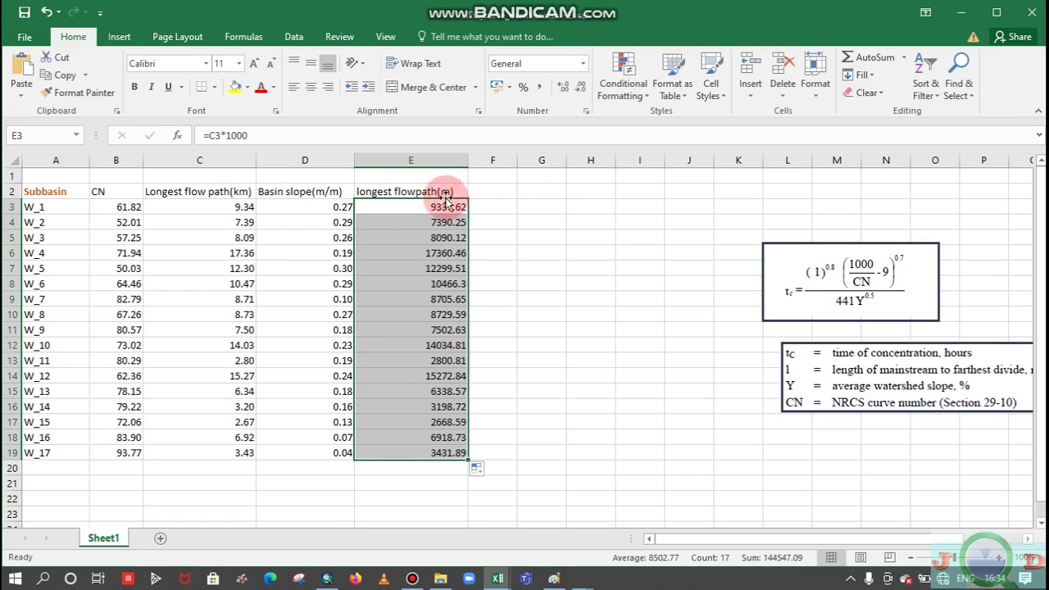
left_click(507, 197)
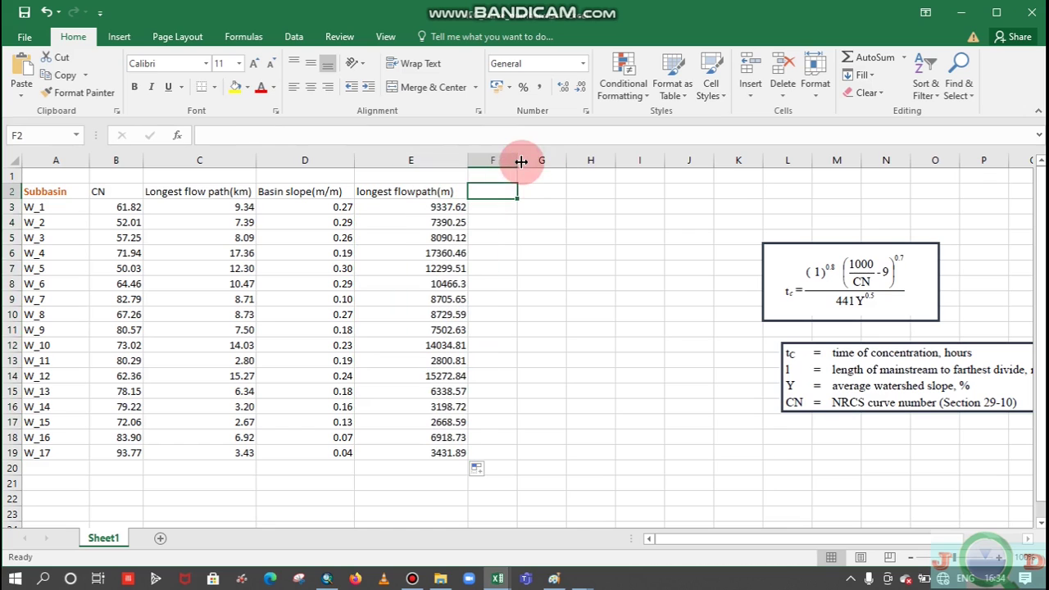
left_click_drag(519, 160, 558, 161)
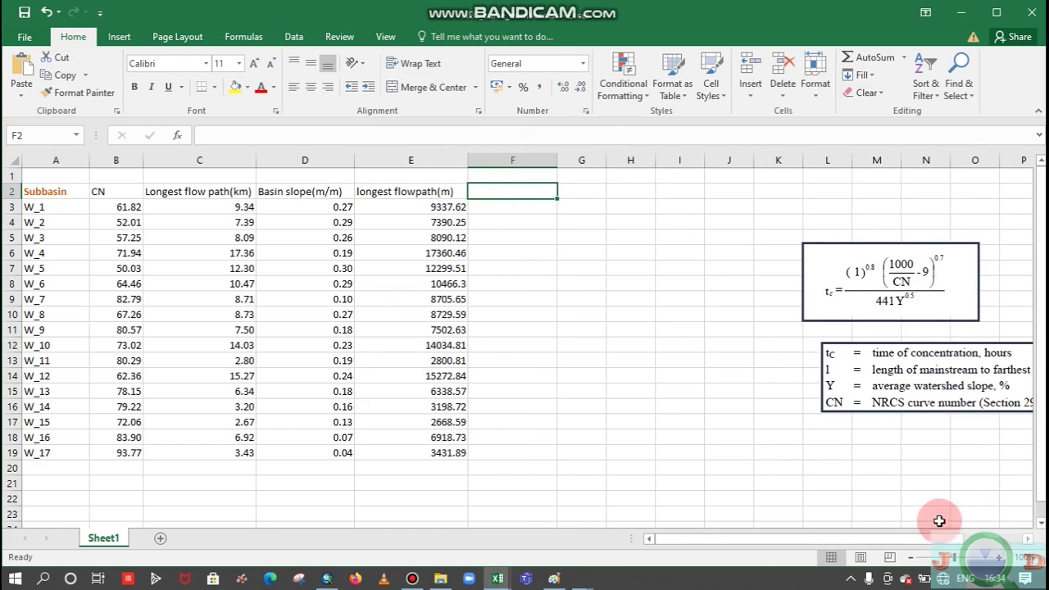
Step: Add the heading 'Basin slope(%)' in cell F2
left_click_drag(923, 538, 966, 538)
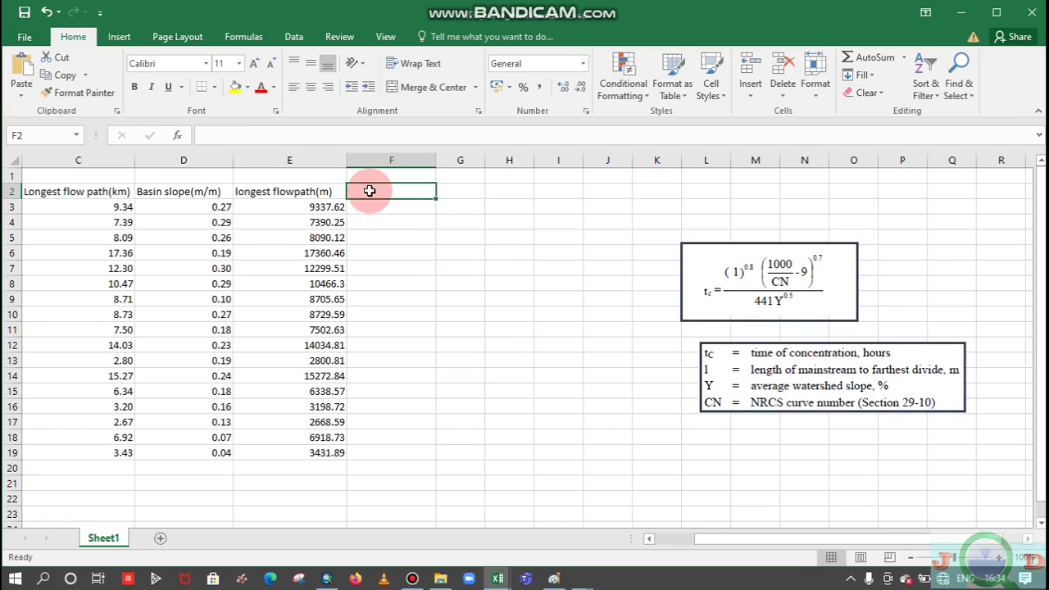
key("Caps_Lock")
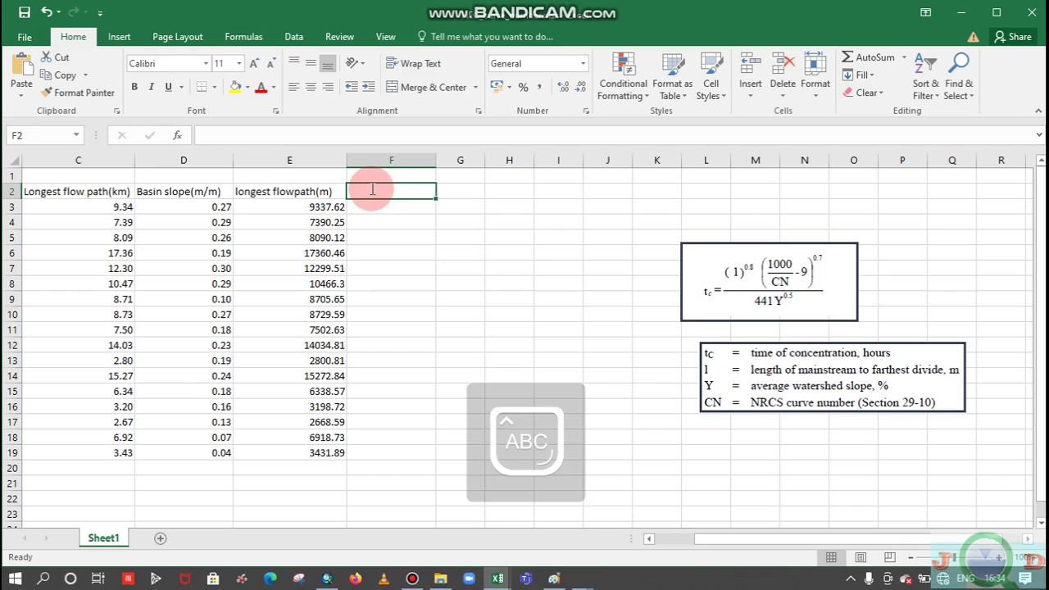
type("B")
key("Caps_Lock")
type("asin slope")
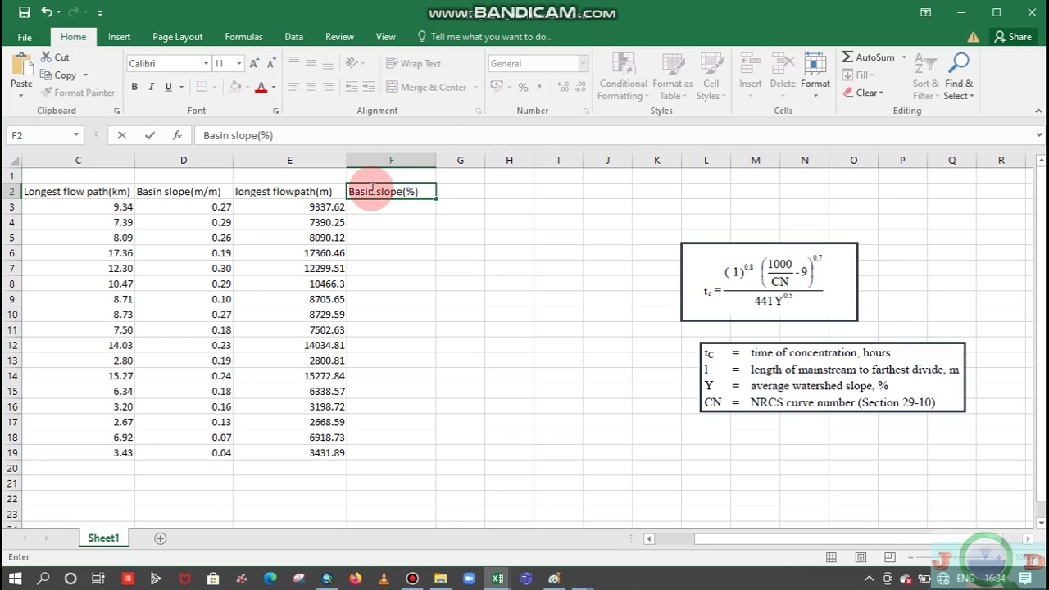
type("(%)")
left_click(377, 205)
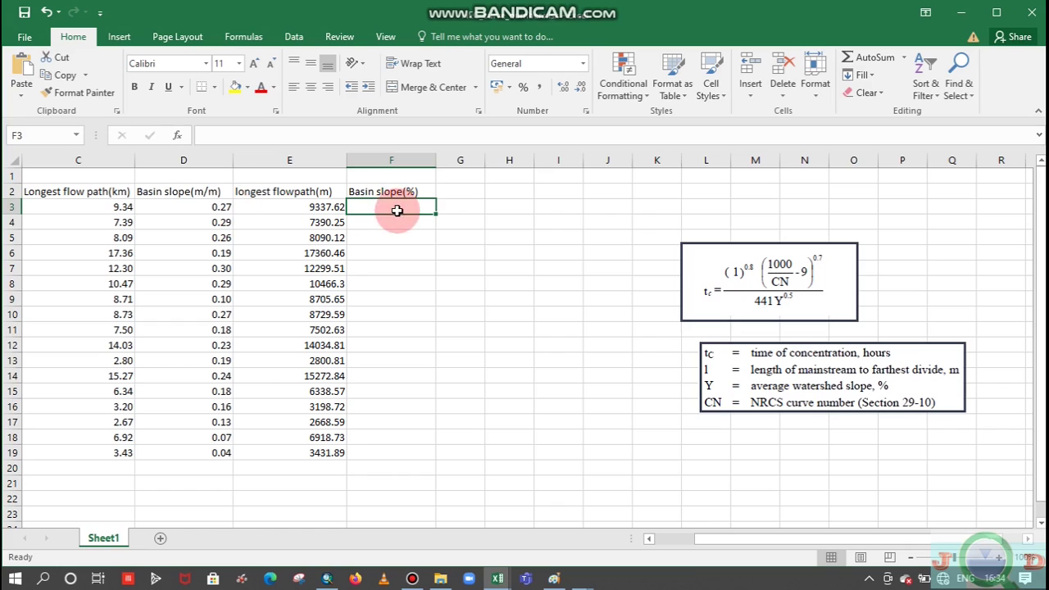
Step: Enter =D3*100 in F3 and fill it down to F19
type("=")
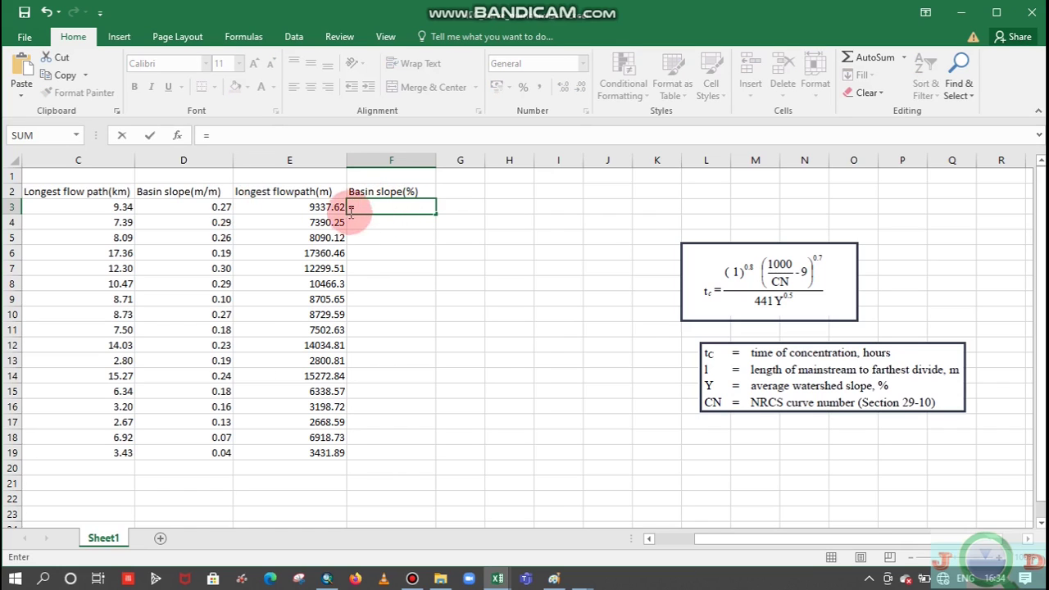
left_click(215, 207)
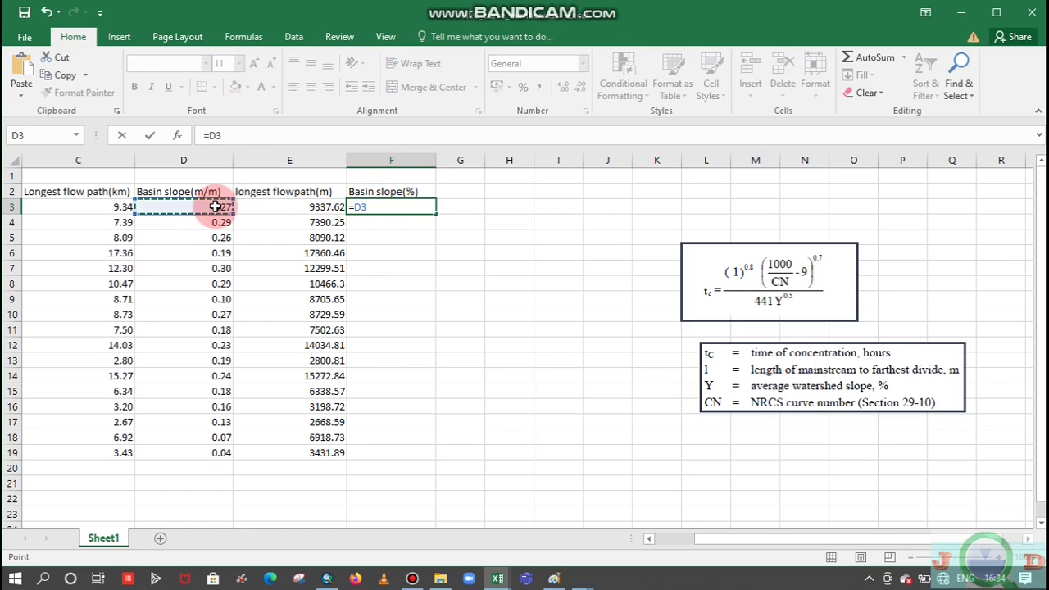
type("*")
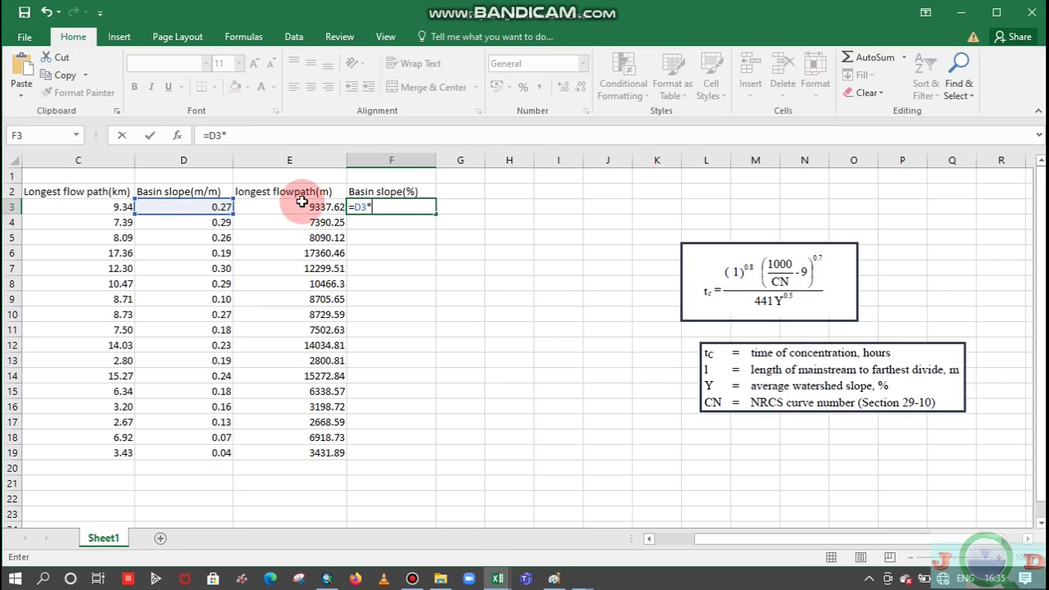
key("Return")
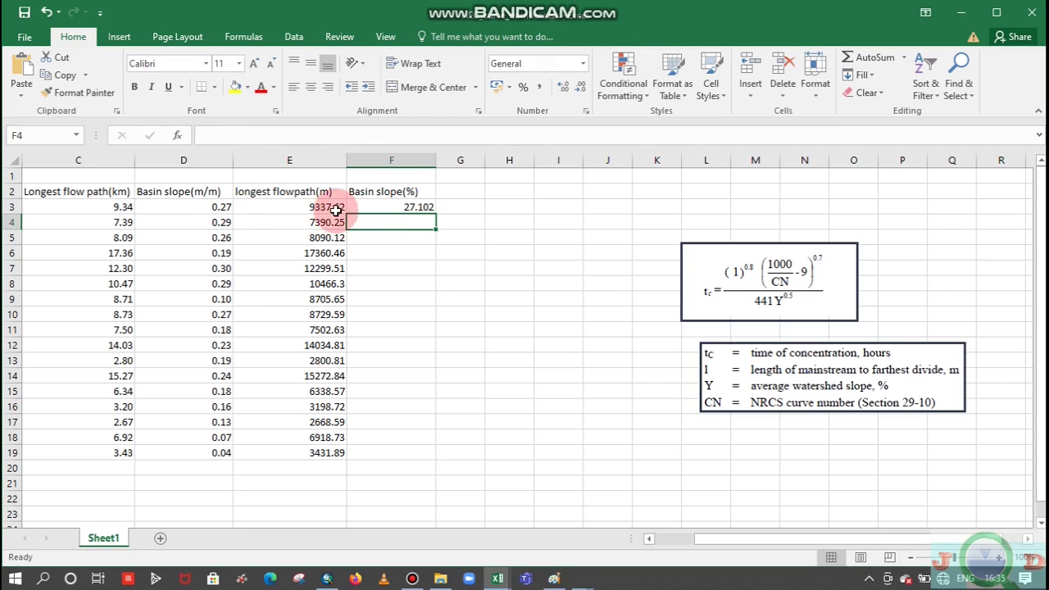
left_click(414, 207)
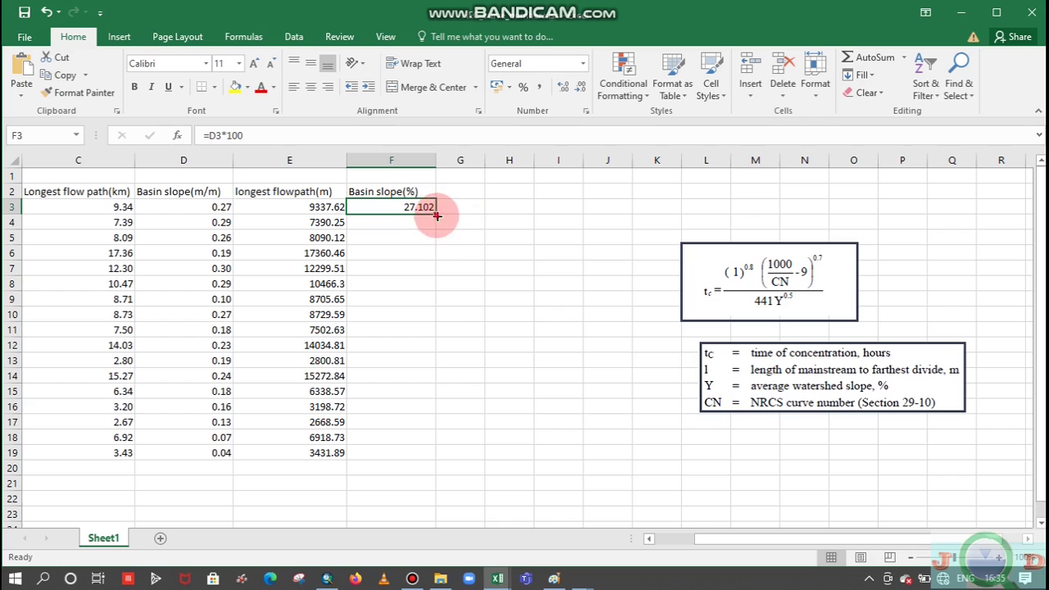
left_click_drag(437, 216, 425, 456)
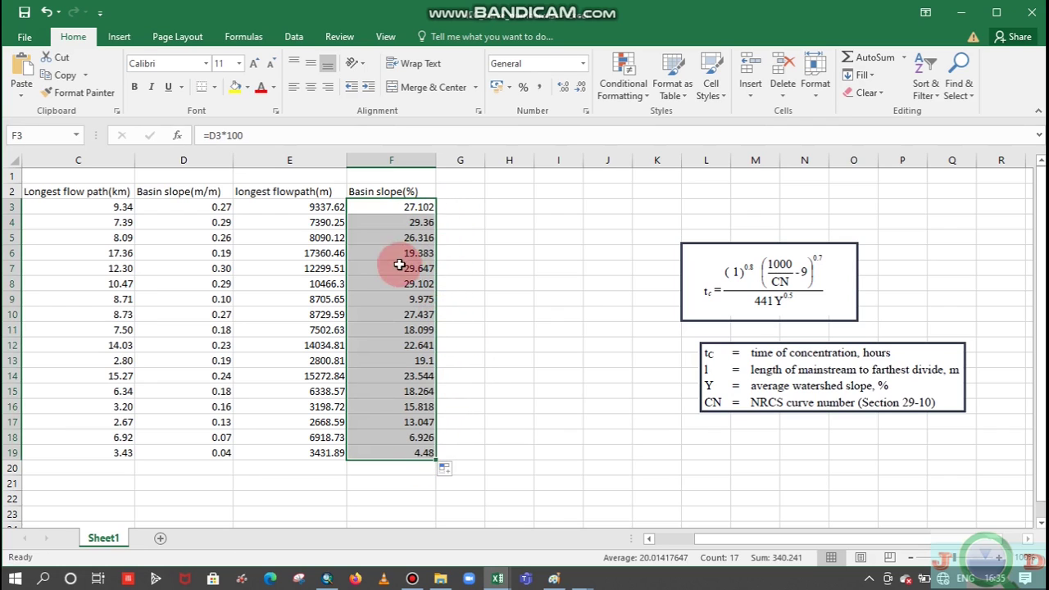
Step: Format the slope percentages as numbers with 2 decimal places
right_click(401, 223)
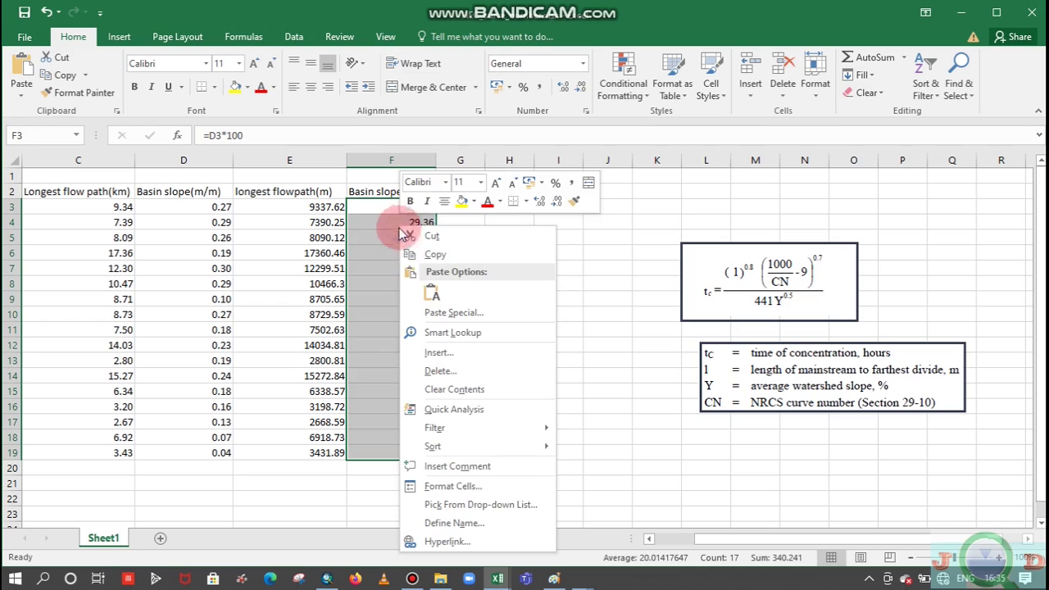
left_click(480, 486)
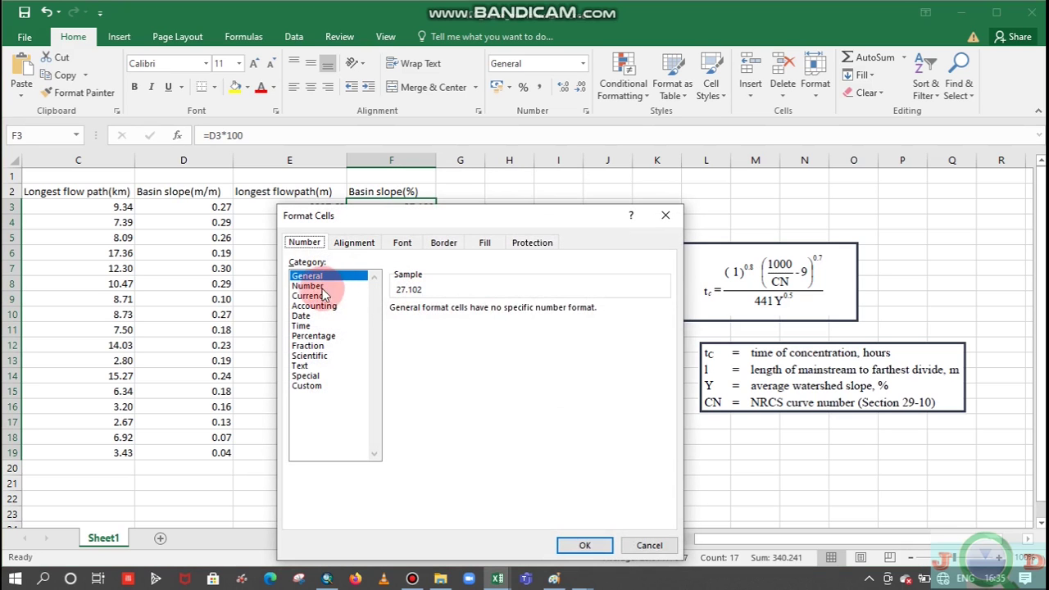
left_click(309, 285)
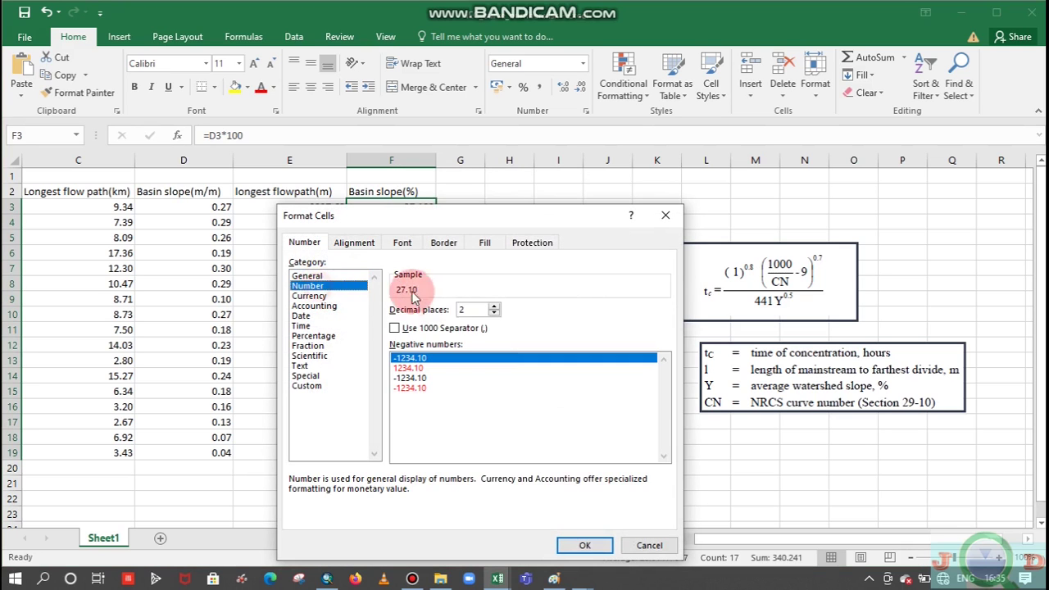
left_click(578, 546)
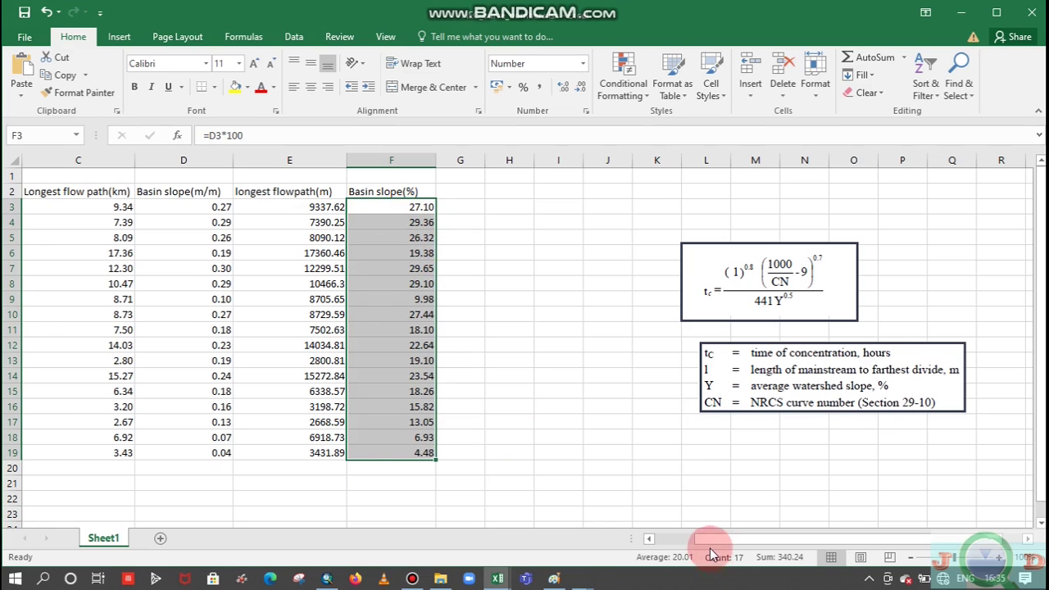
left_click_drag(703, 538, 667, 538)
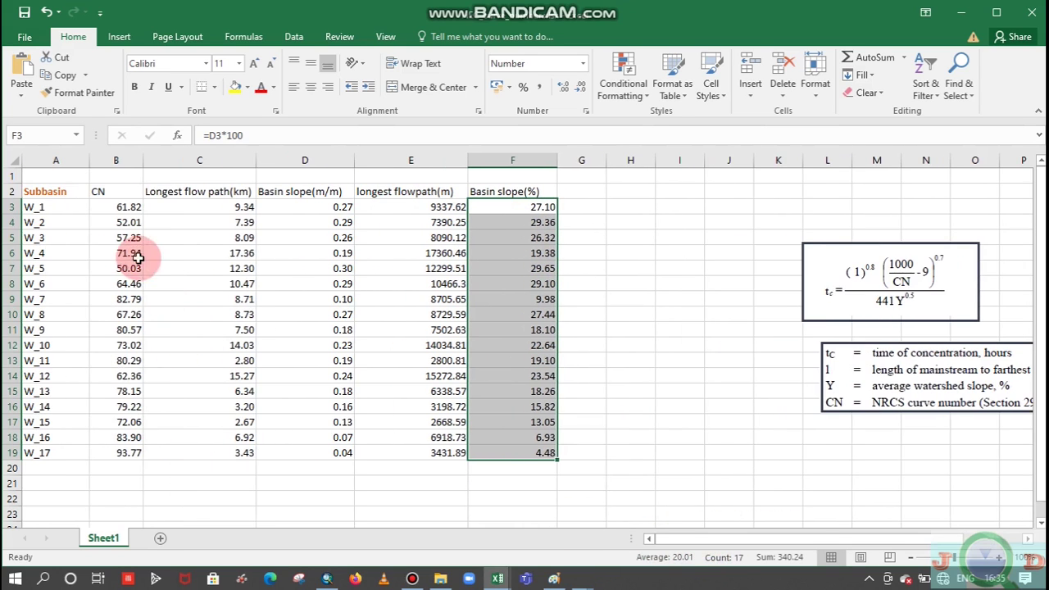
Step: Give the Subbasin, CN, longest flowpath(m) and Basin slope(%) headers red font
left_click_drag(30, 188, 107, 188)
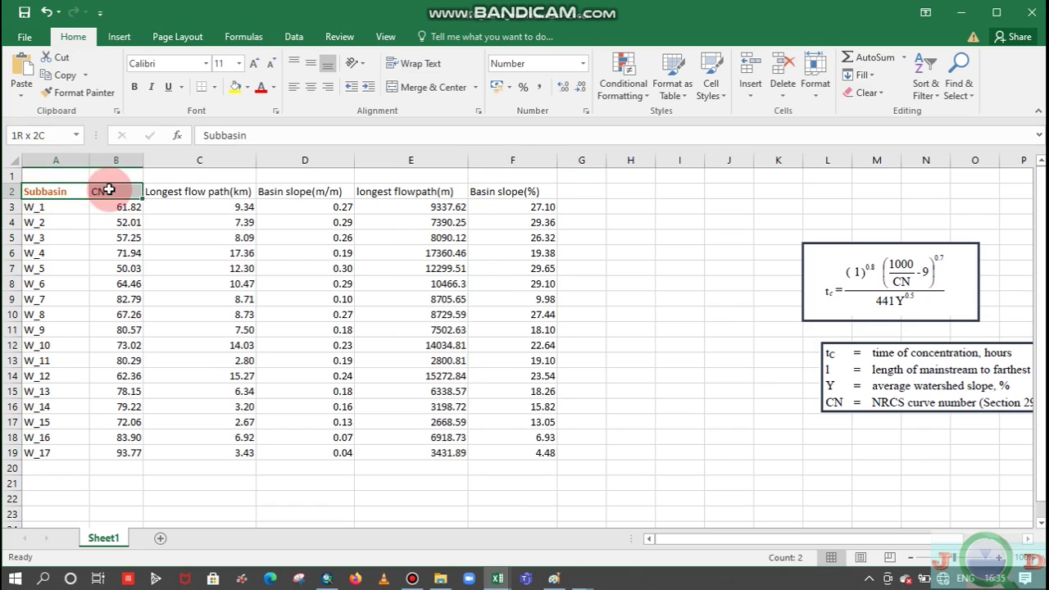
left_click(262, 90)
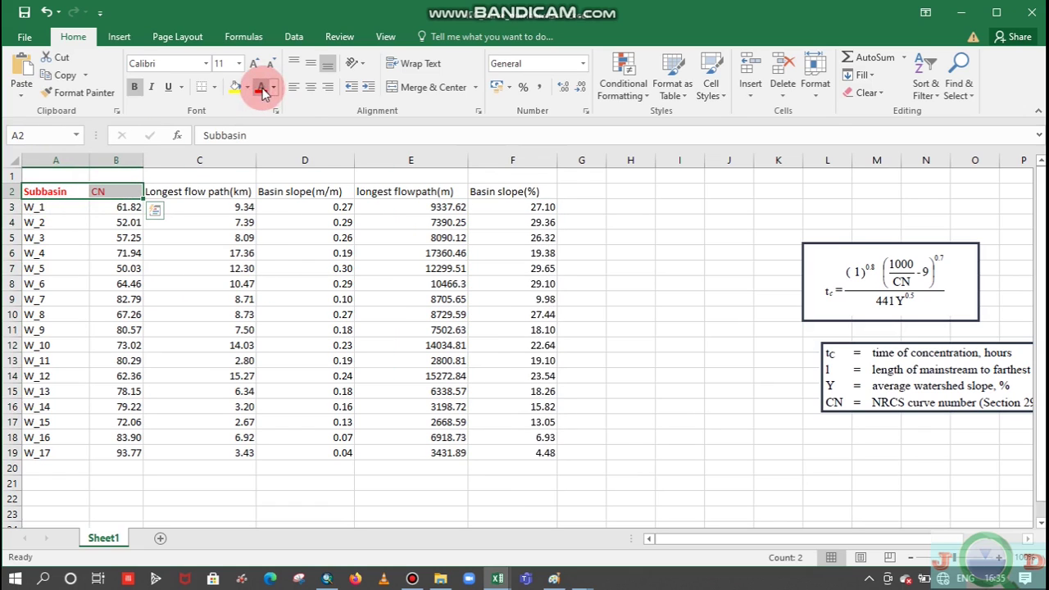
left_click(601, 219)
left_click_drag(370, 188, 527, 189)
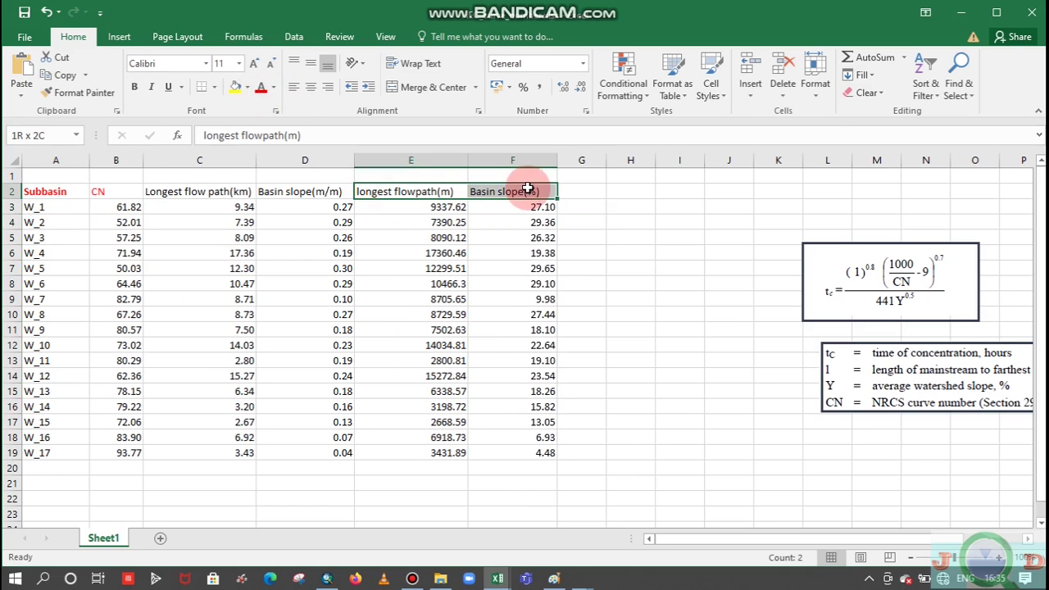
left_click(263, 91)
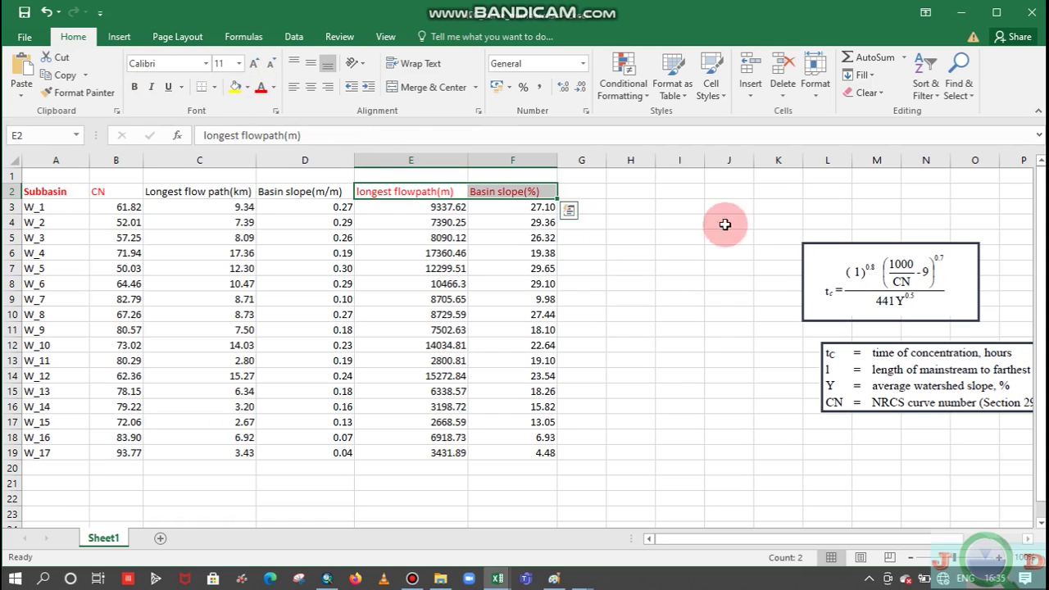
left_click(662, 219)
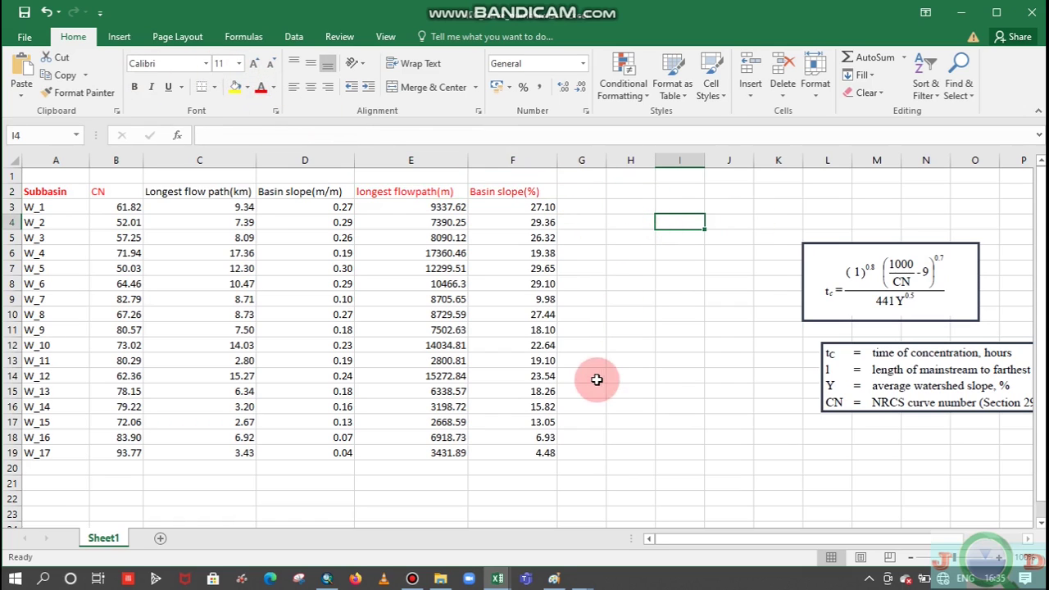
left_click_drag(806, 538, 824, 536)
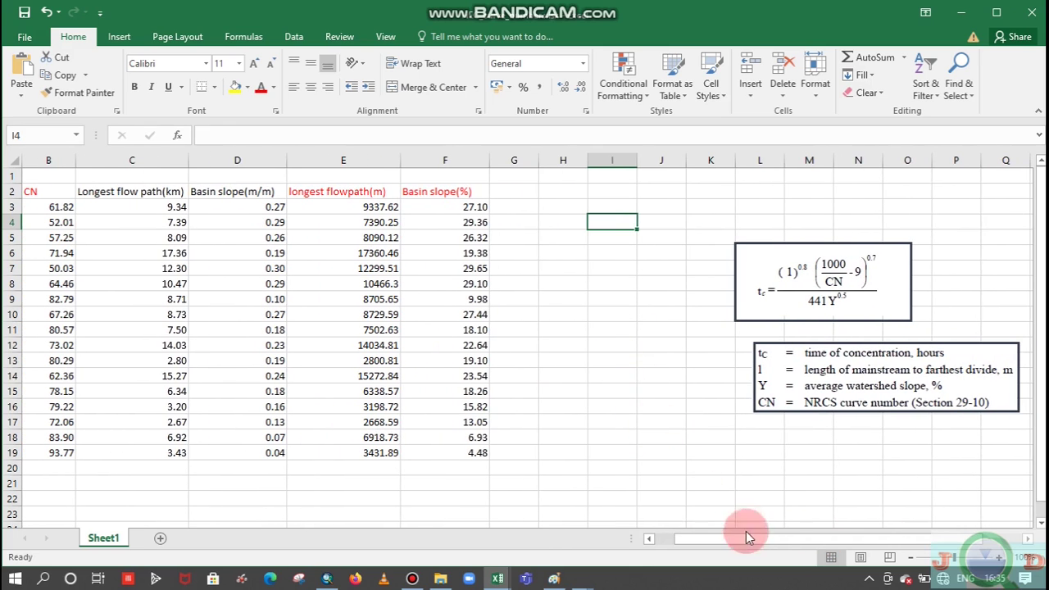
left_click_drag(752, 539, 706, 538)
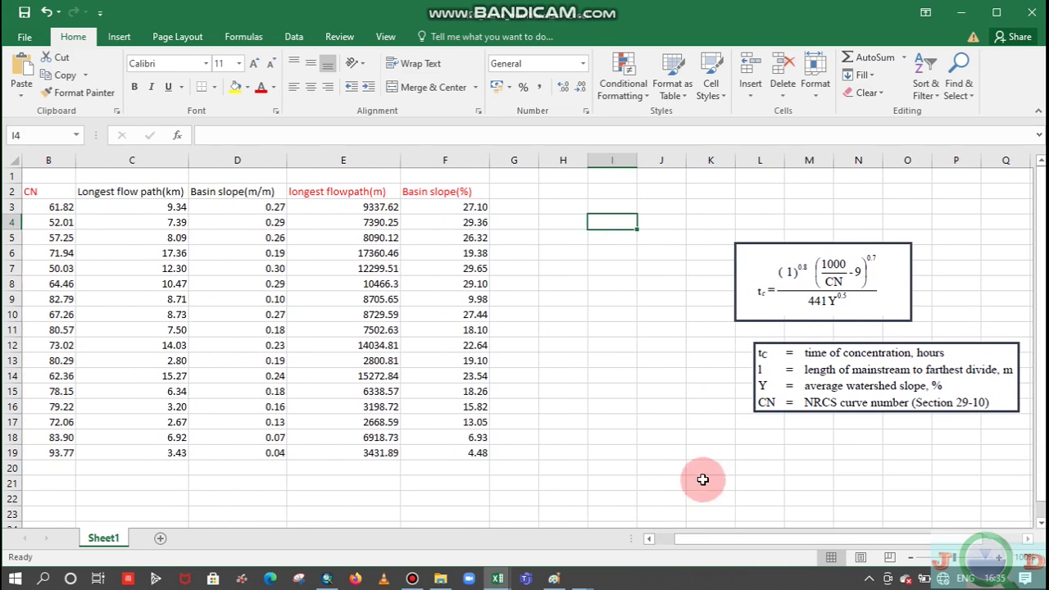
left_click(511, 190)
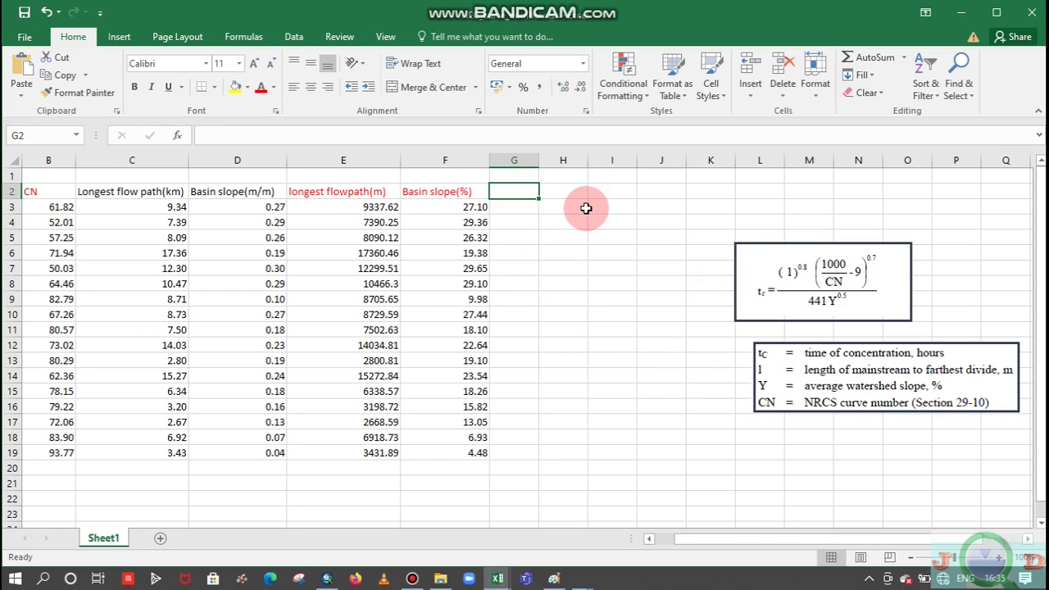
Step: Enter the tc(hours) heading in G2, widen column G to fit it, and select G3
type("tc")
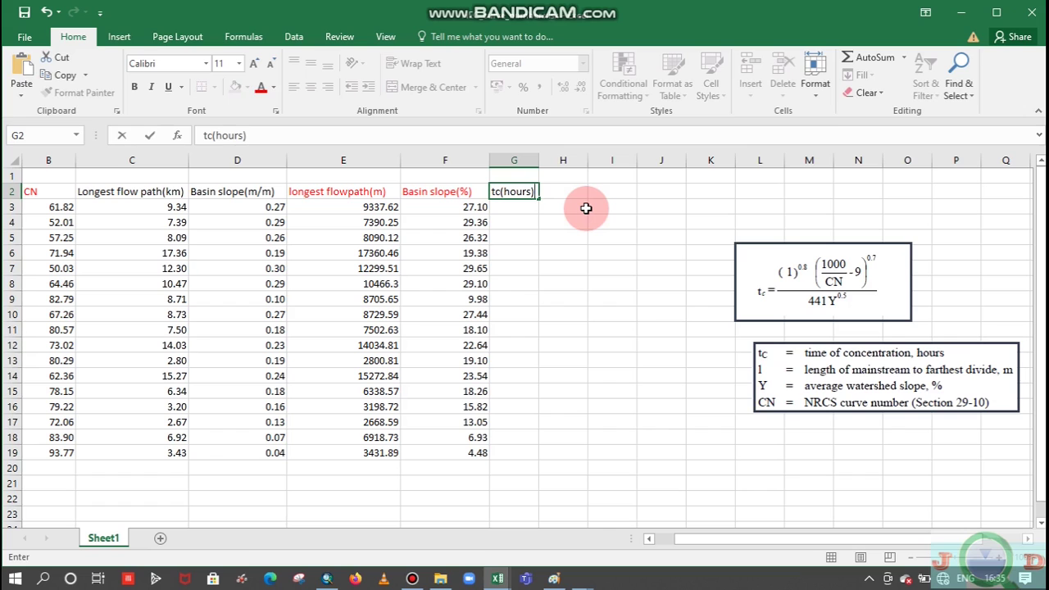
type("(hours)")
left_click(553, 252)
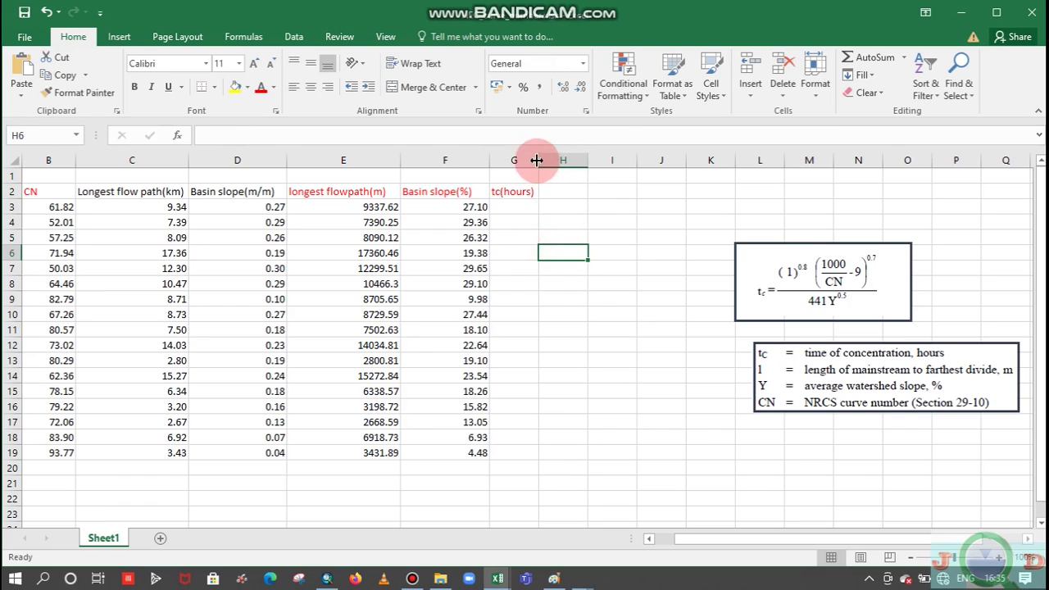
left_click_drag(538, 160, 566, 162)
left_click(529, 206)
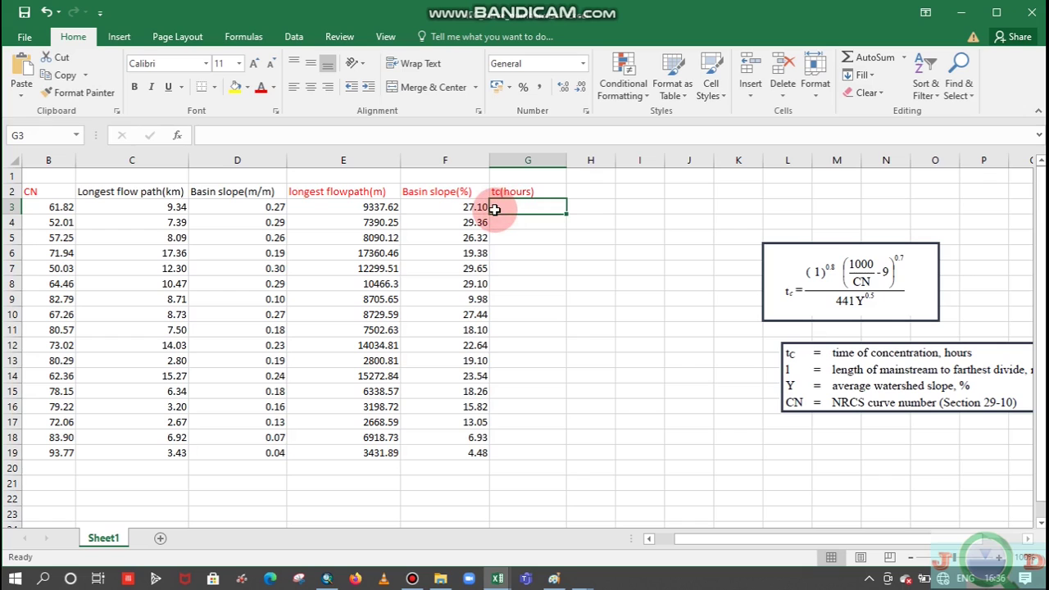
Step: Enter =(E3^0.8)*((1000/B3)-9)^0.7)/(441*F3^0.5) in G3 using references E3, B3 and F3
type("=")
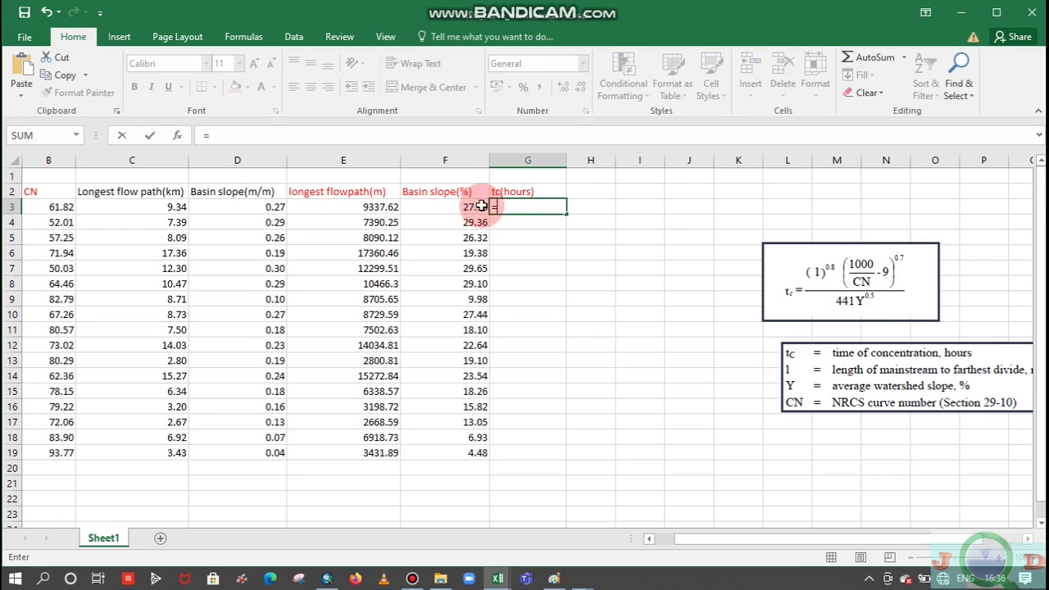
left_click(377, 208)
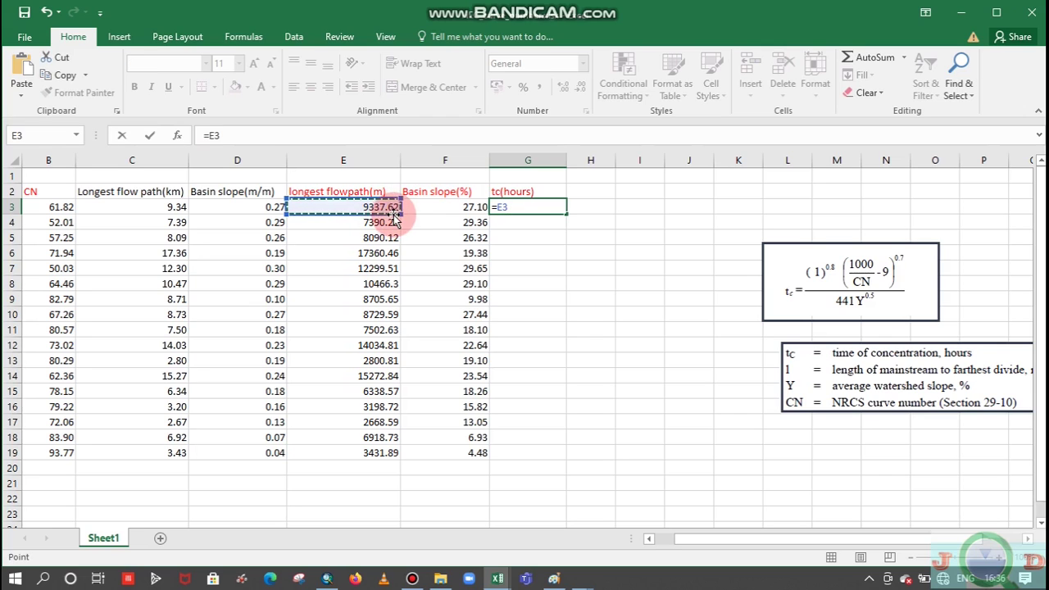
type("^0.8")
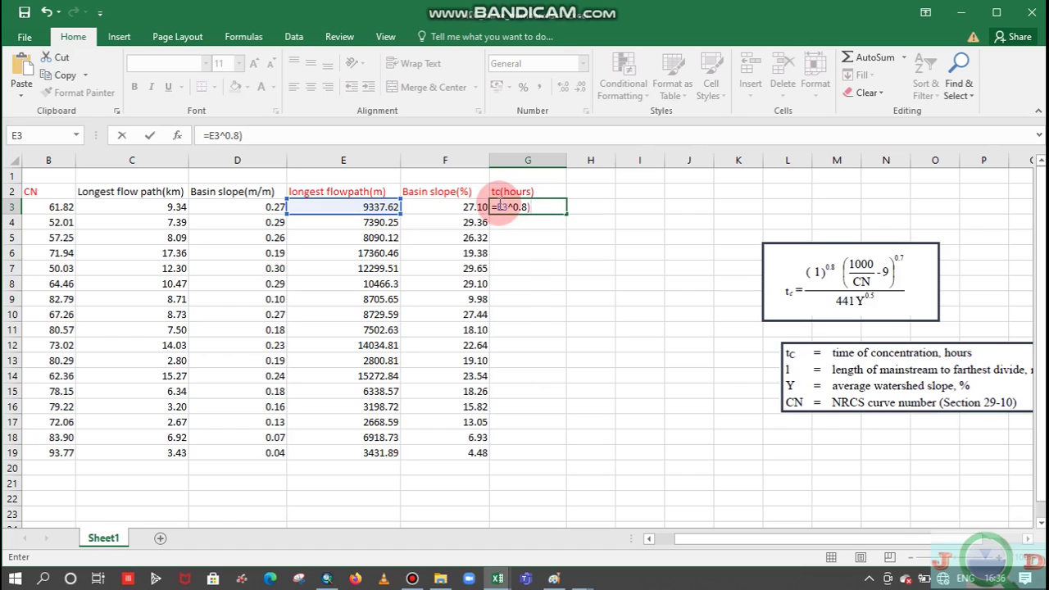
type("(")
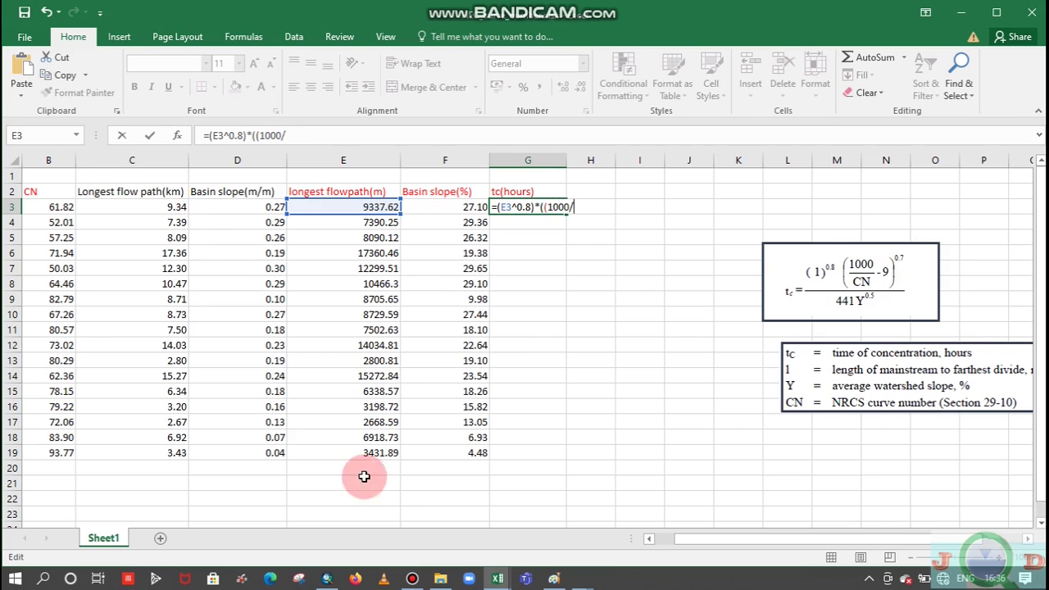
left_click(54, 205)
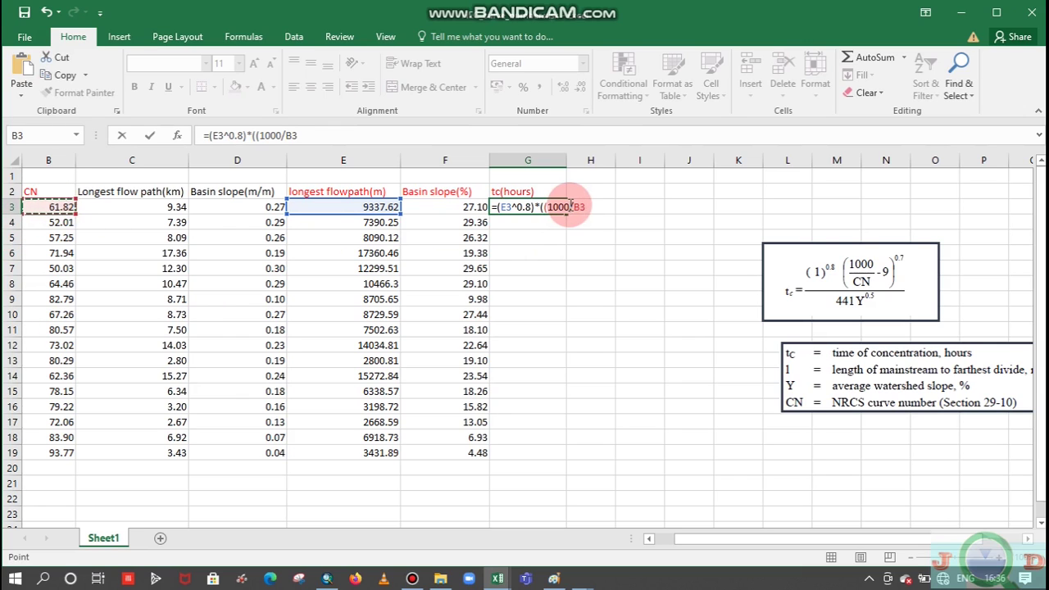
type(")-9)^0.7)/(441*")
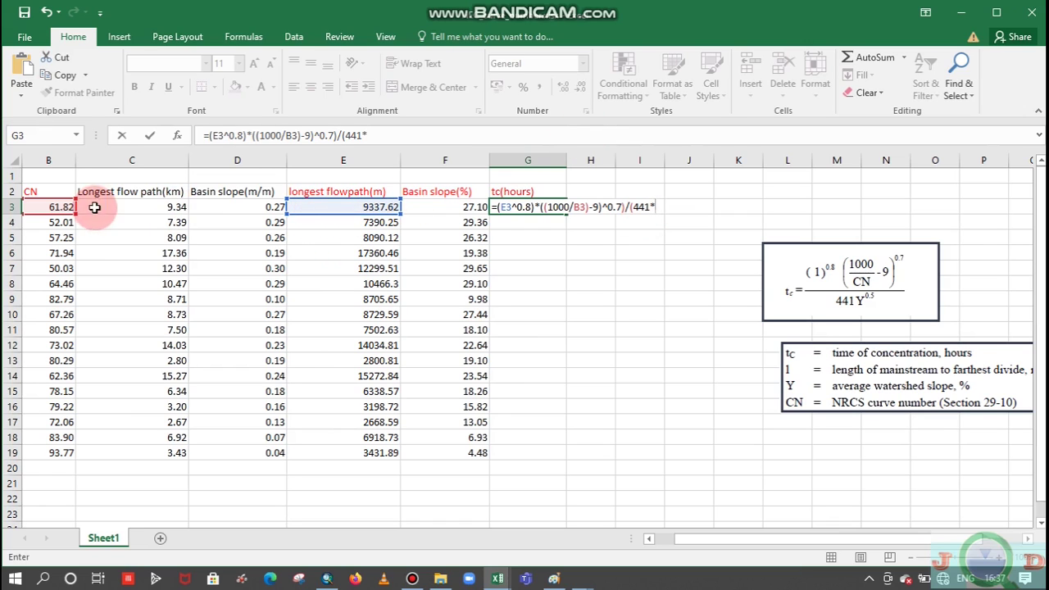
left_click(460, 207)
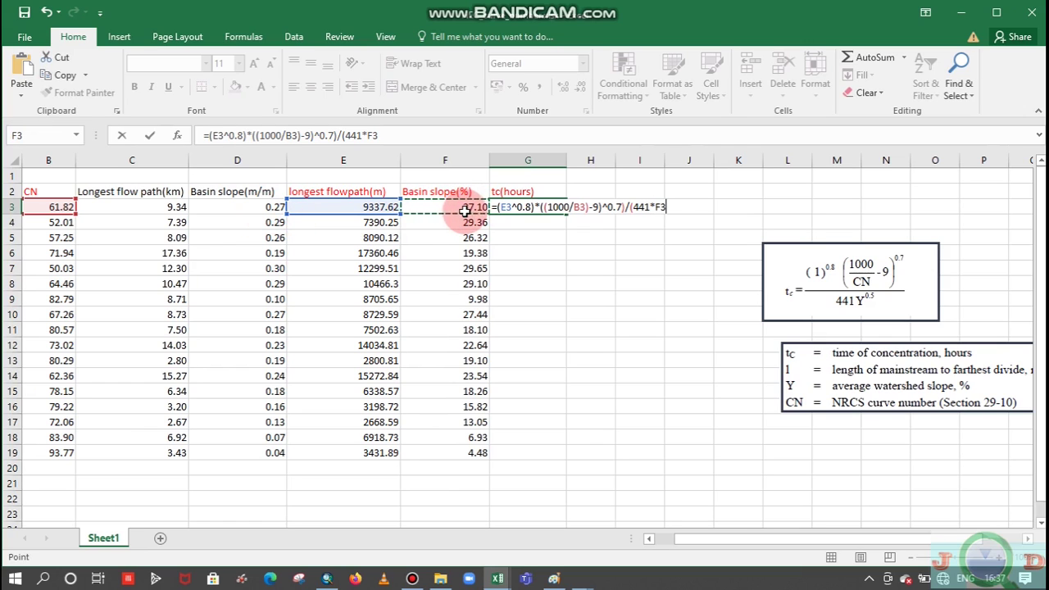
type("^0.5)")
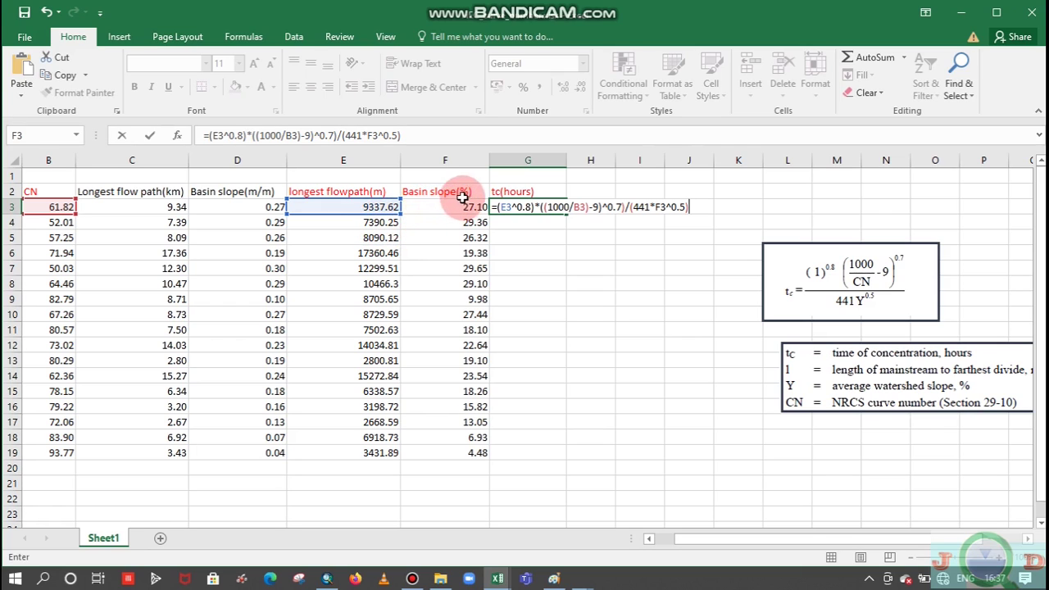
left_click(466, 201)
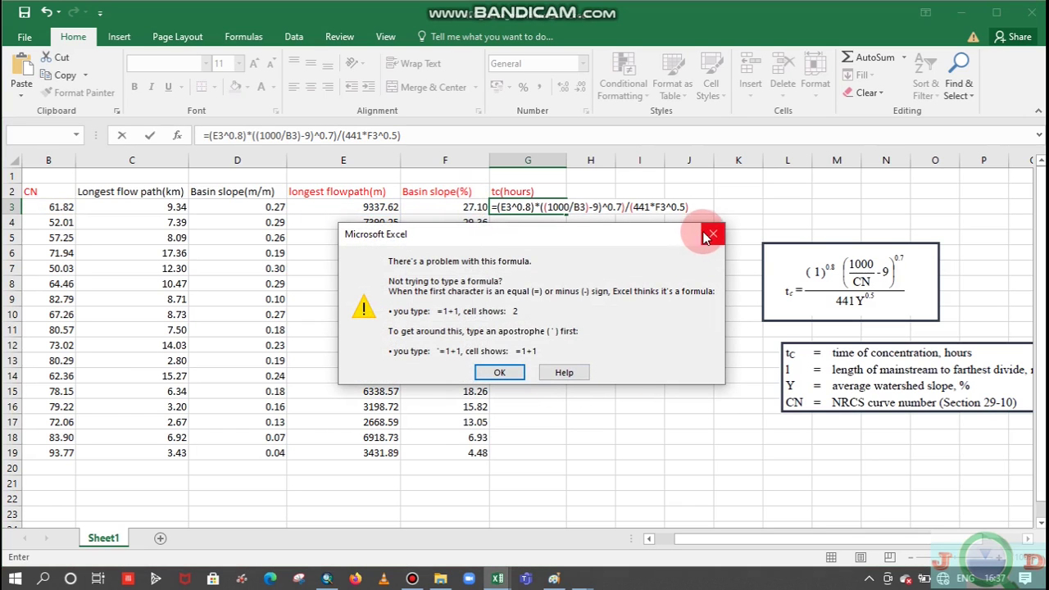
Step: Dismiss the formula error and delete the extra ')' after ^0.7, so G3 shows 2.596698311 hours
left_click(709, 237)
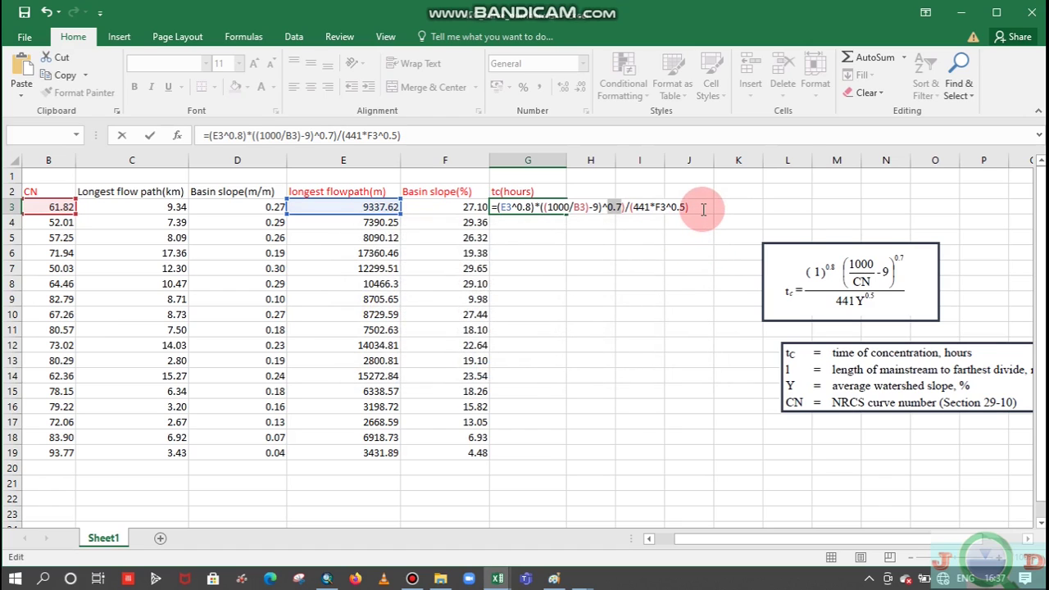
left_click(626, 207)
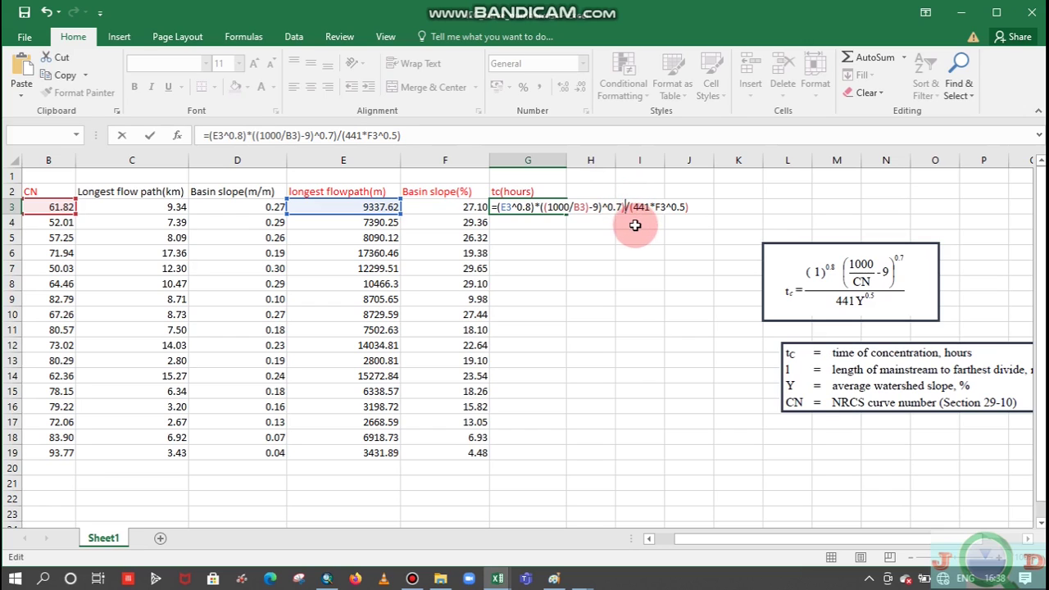
key("BackSpace")
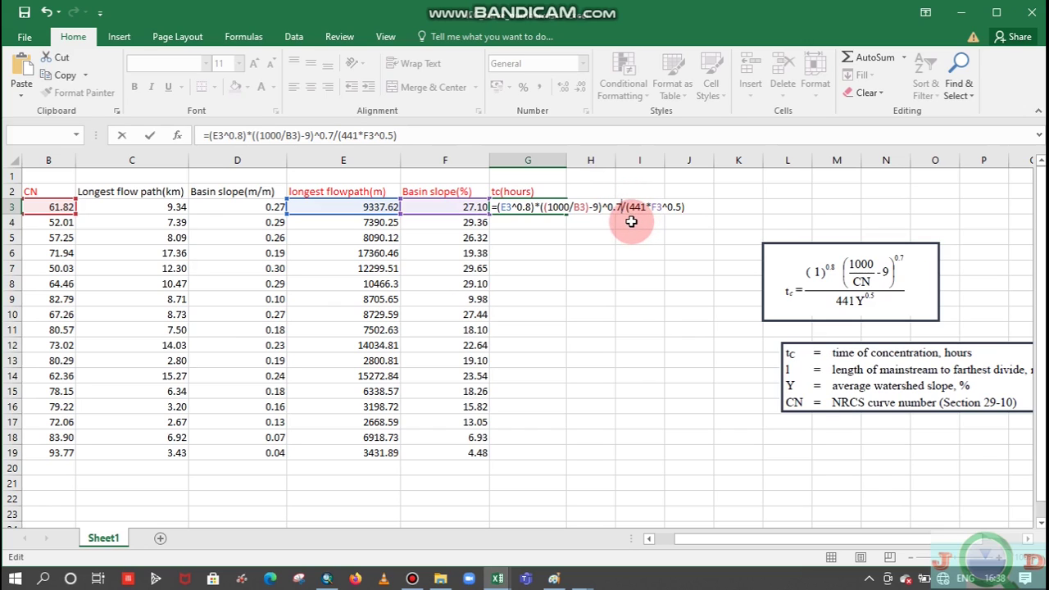
key("Return")
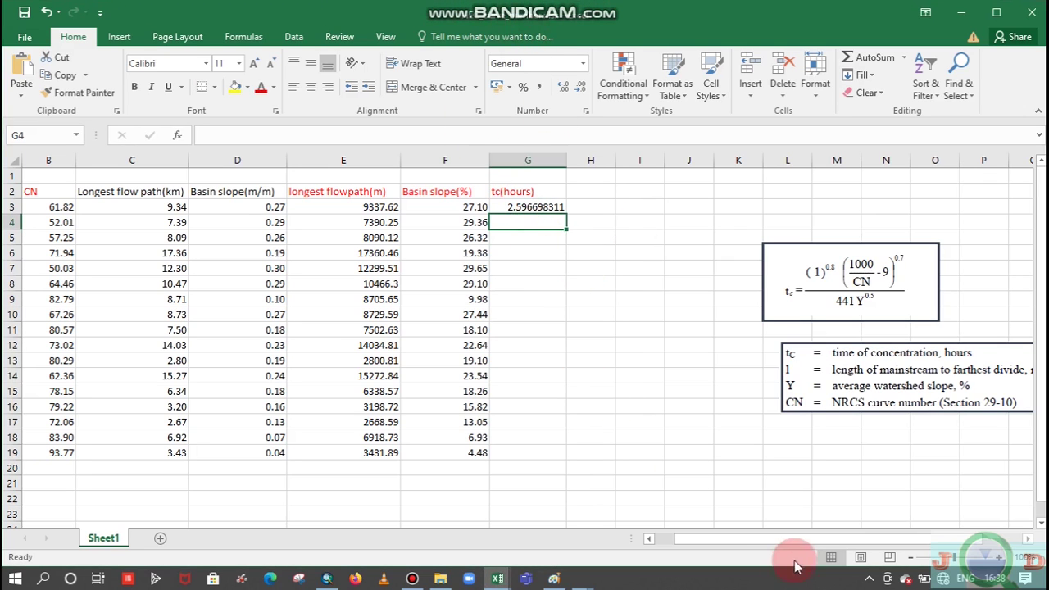
Step: Copy the G3 tc formula down to G19, giving 2.596698311 to 1.031060227 hours
left_click(531, 205)
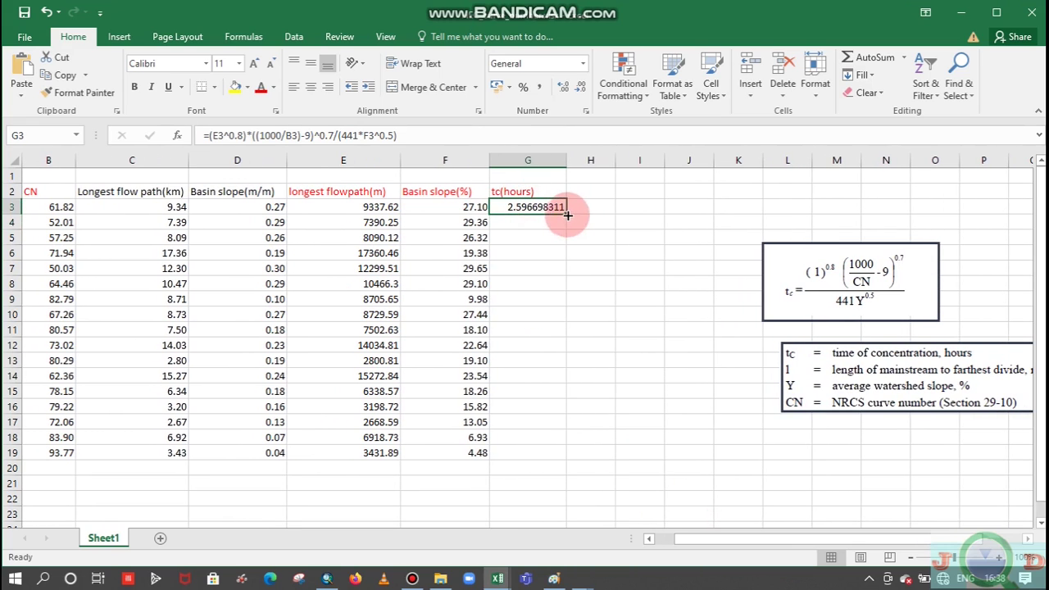
left_click_drag(564, 215, 549, 460)
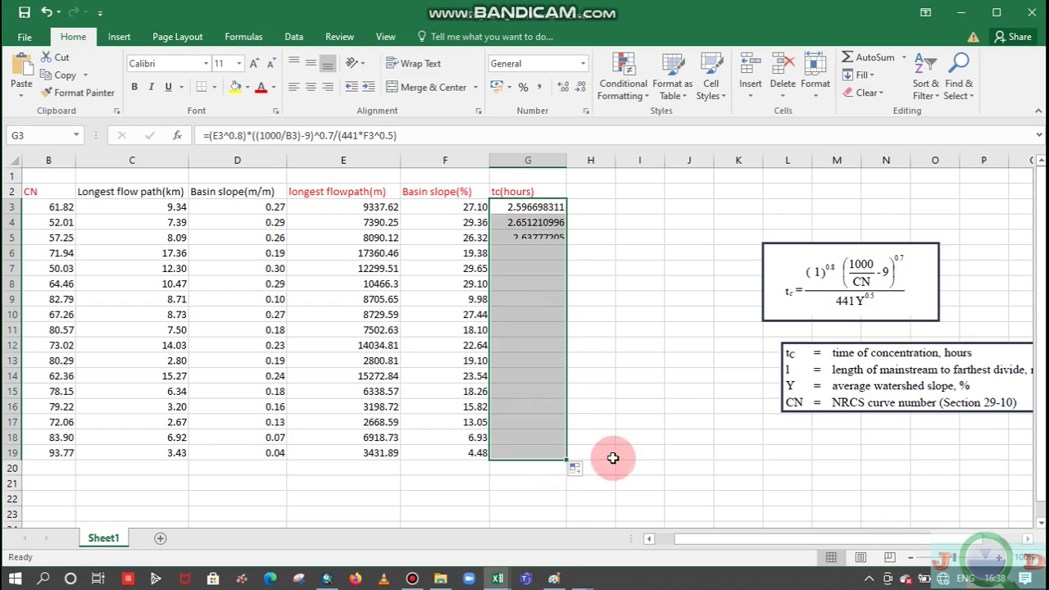
left_click(584, 194)
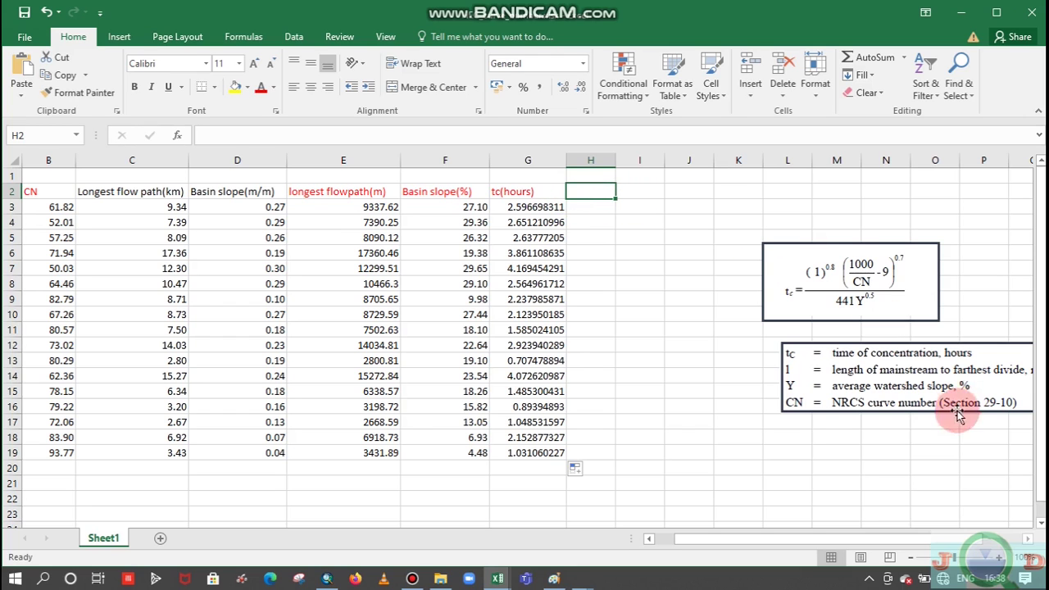
left_click_drag(873, 538, 885, 538)
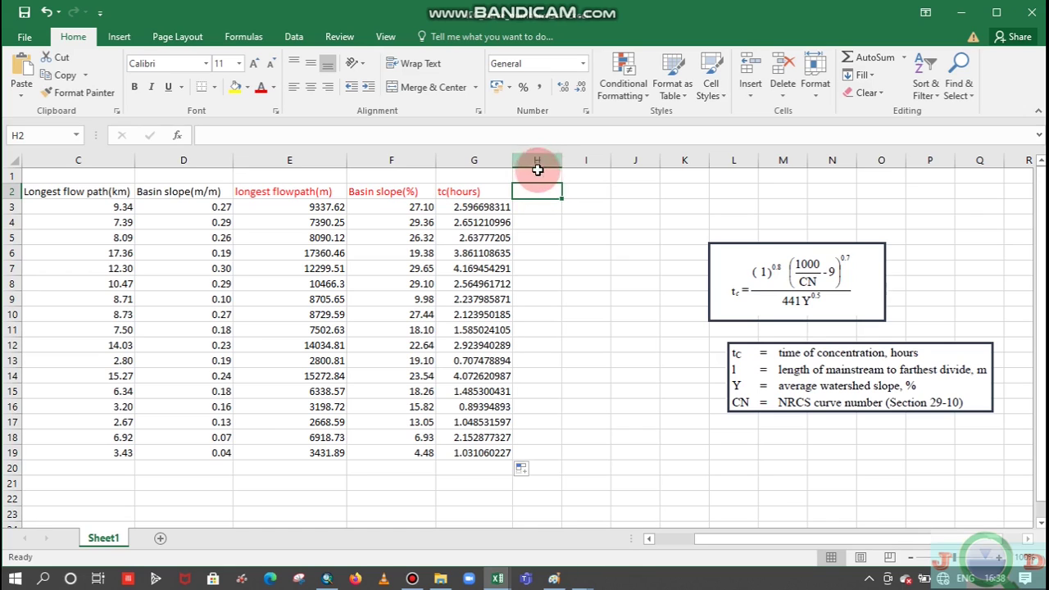
Step: Enter the tc(minutes) heading in H2 and widen column H to fit it
type("tc")
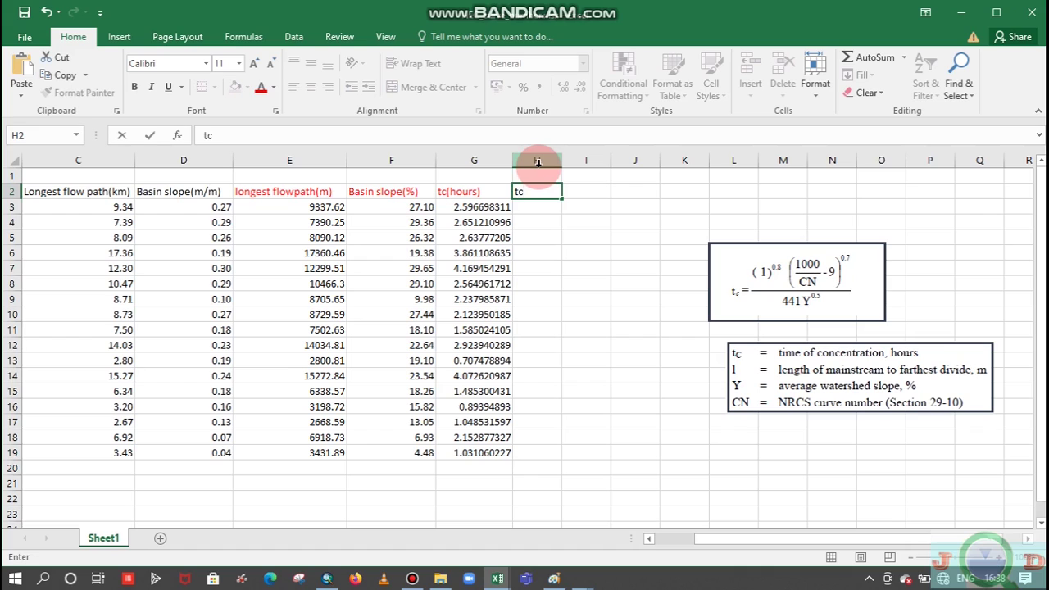
type("(minutes")
left_click(585, 238)
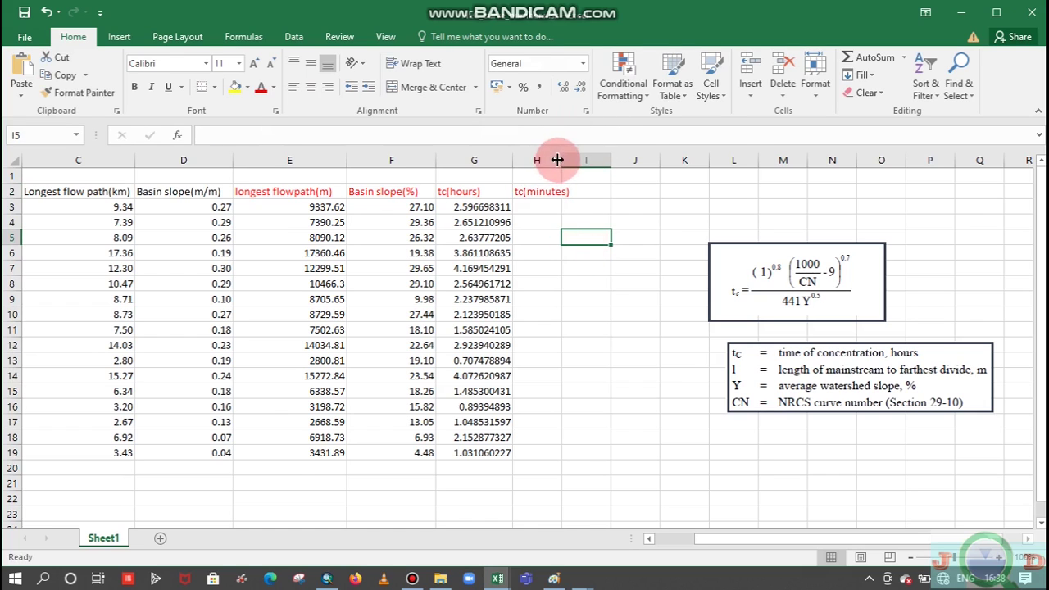
left_click_drag(557, 160, 575, 159)
Step: Enter =G3*60 in H3 and fill it down to H19 (155.8018986 to 61.86361365 minutes)
left_click(532, 205)
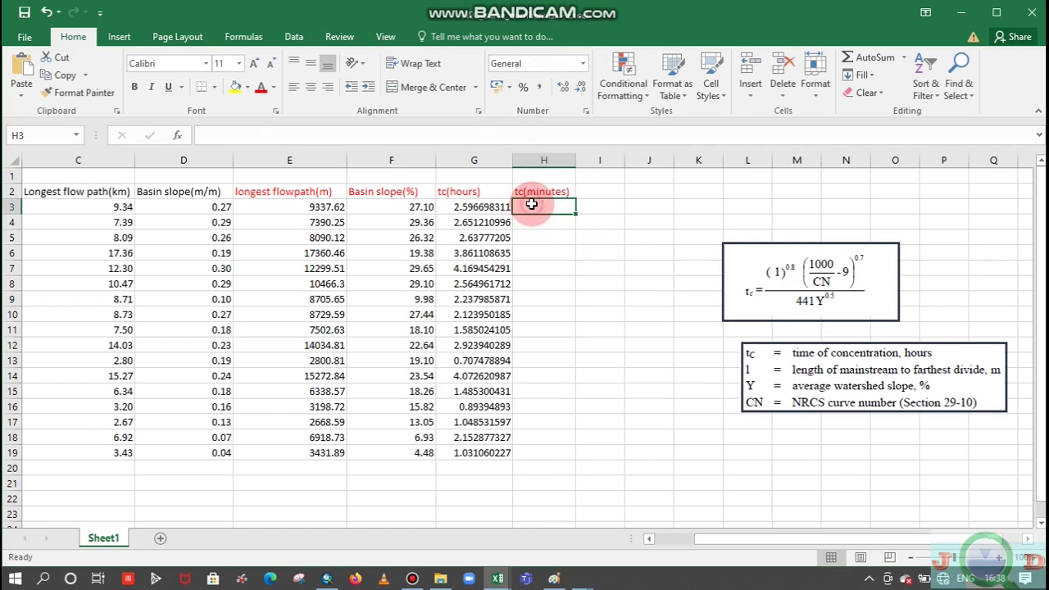
type("=")
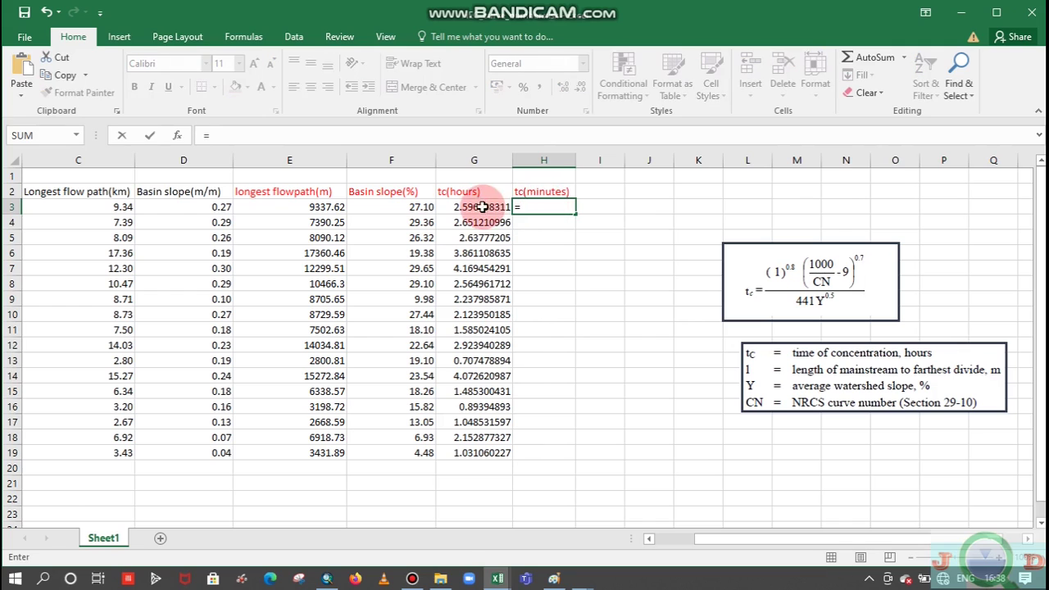
left_click(479, 207)
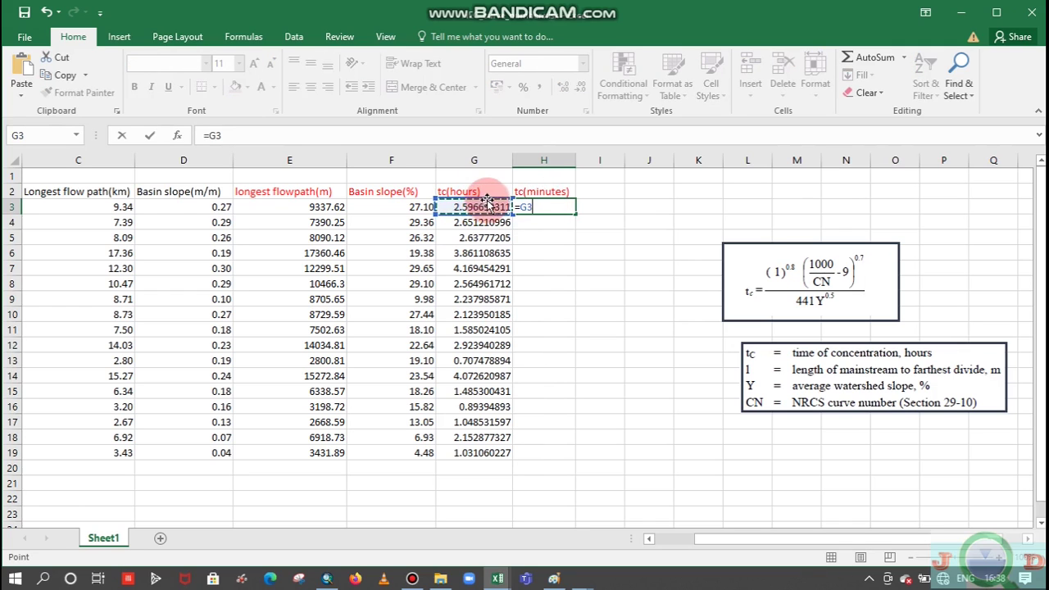
type("*60")
key("Return")
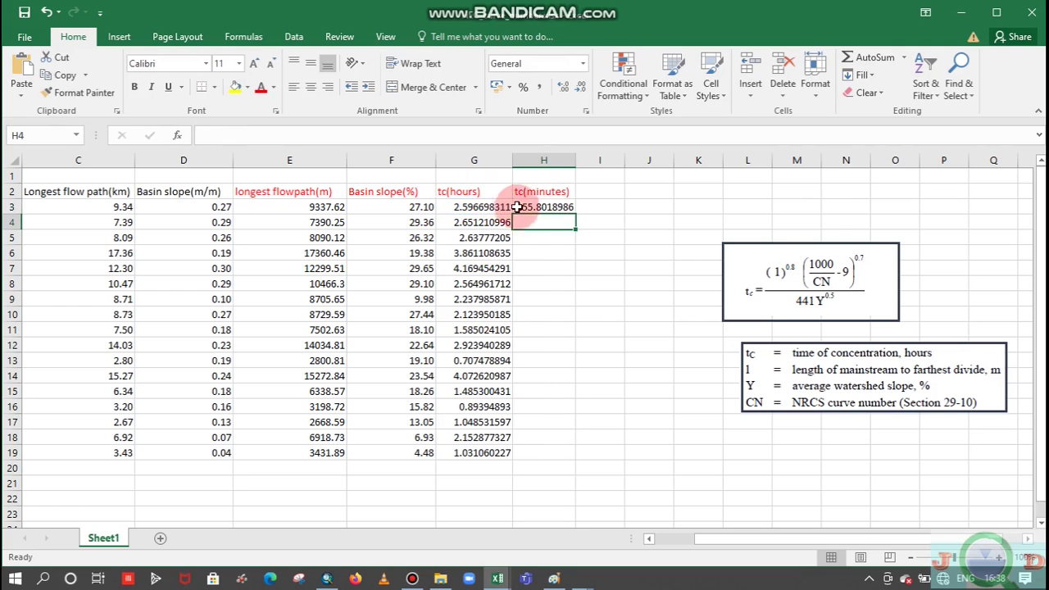
left_click(542, 207)
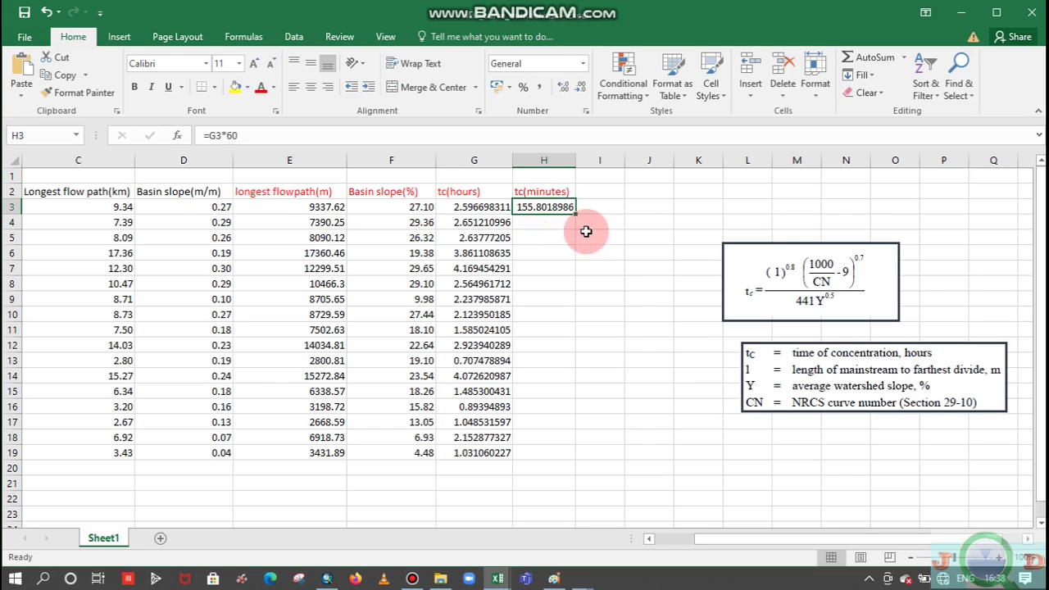
left_click_drag(577, 214, 556, 458)
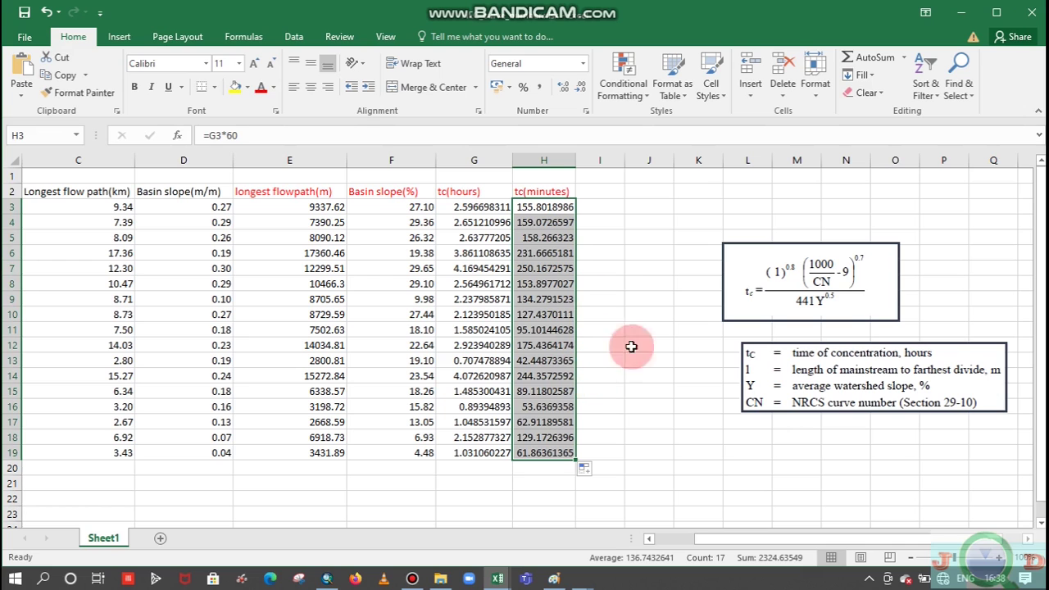
left_click_drag(741, 543, 689, 543)
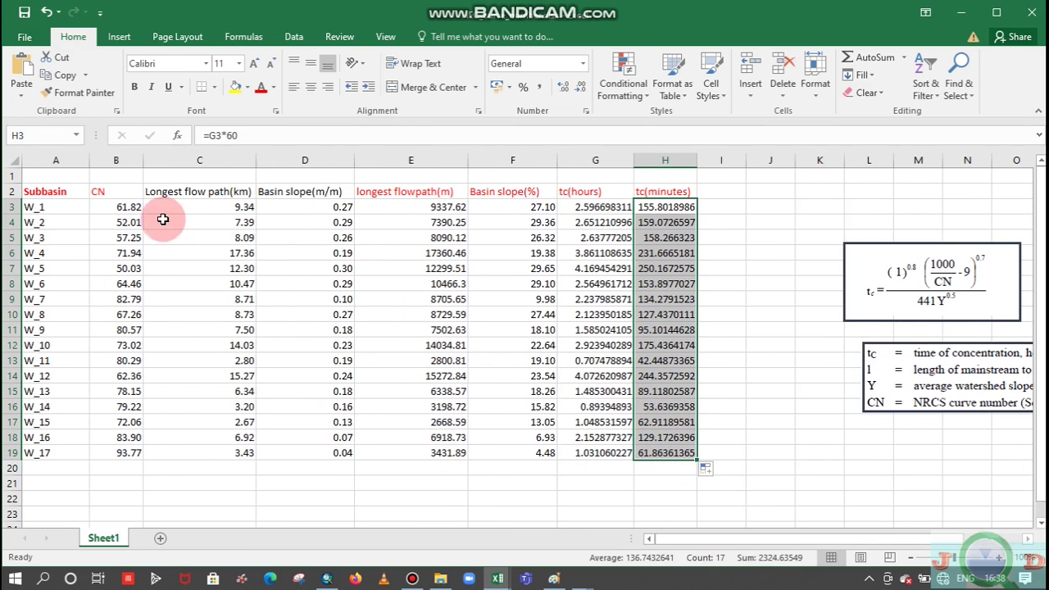